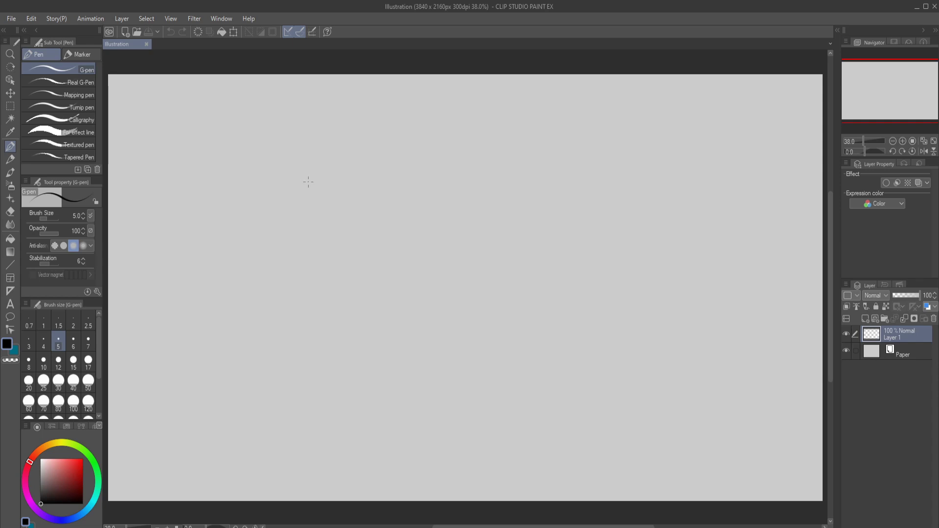
scroll(247, 203, "up", 2)
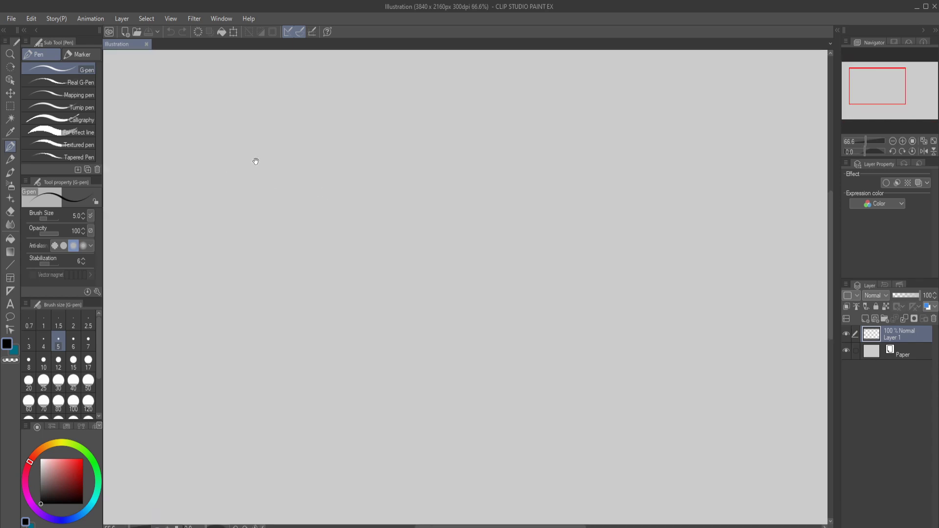
left_click_drag(256, 162, 337, 229)
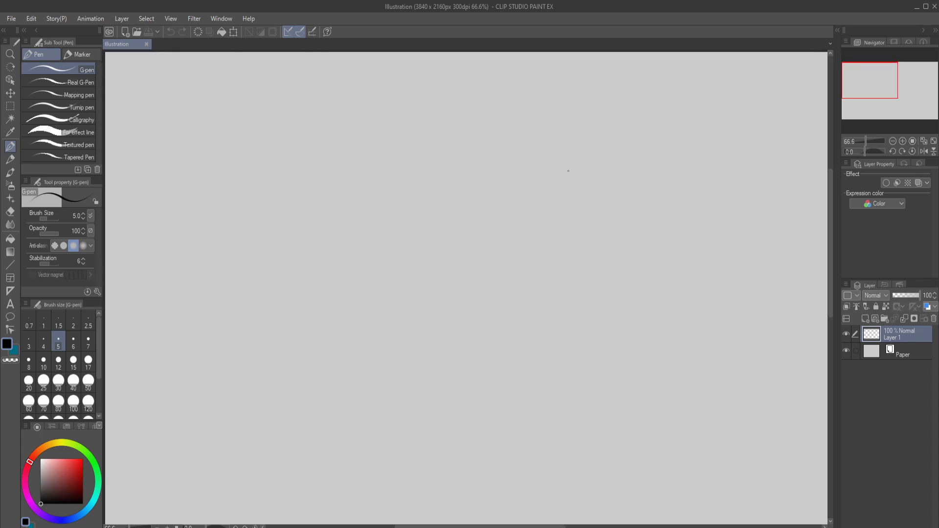
scroll(529, 190, "up", 2)
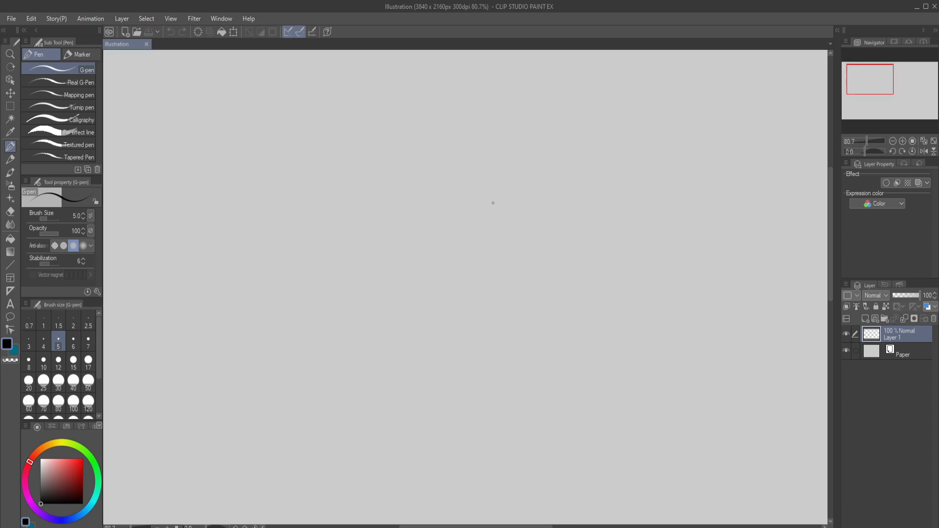
left_click_drag(343, 154, 458, 199)
scroll(400, 175, "up", 1)
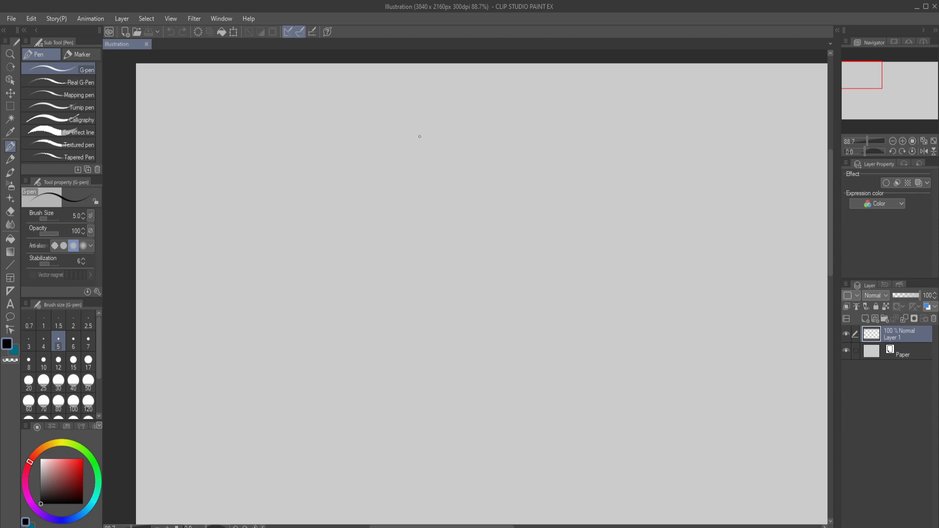
left_click_drag(414, 126, 405, 131)
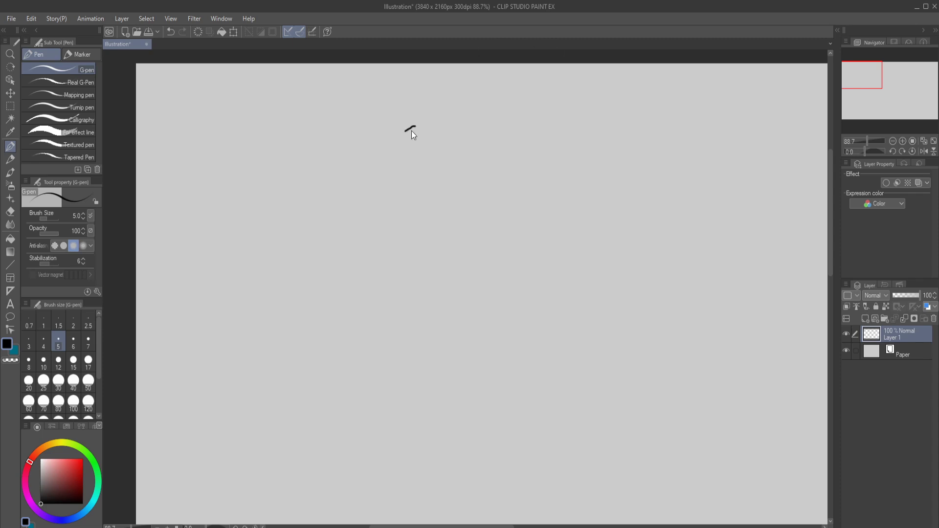
key("ctrl+z")
mouse_move(398, 124)
left_mouse_down()
mouse_move(305, 118)
mouse_move(335, 110)
mouse_move(400, 118)
mouse_move(382, 119)
left_mouse_up()
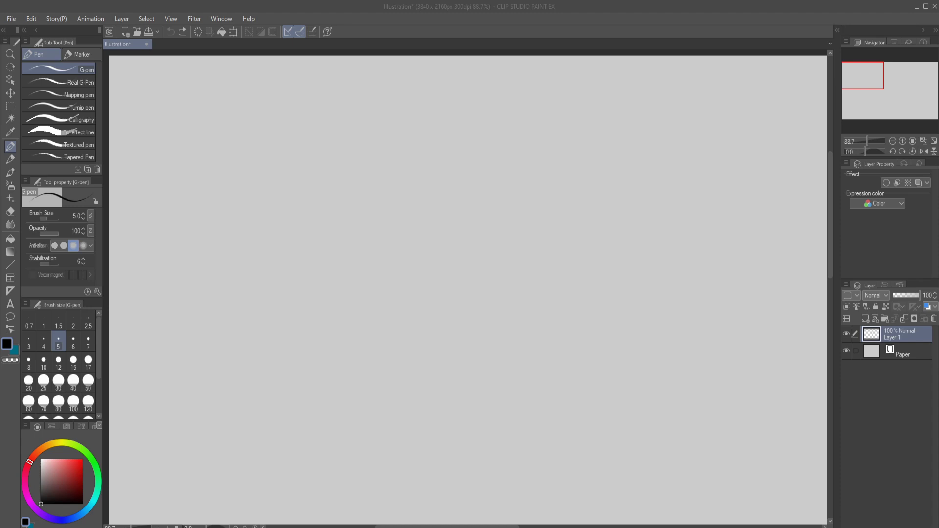
left_click(445, 79)
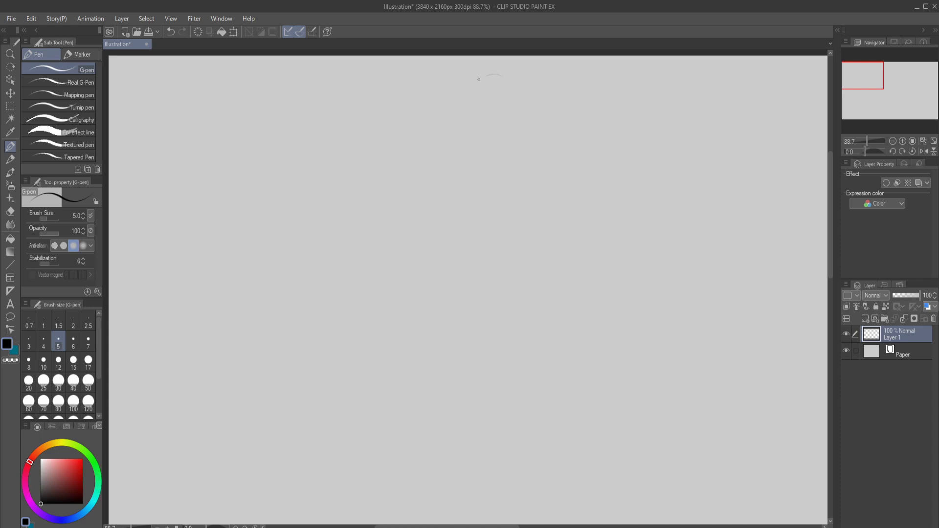
left_click_drag(479, 79, 504, 90)
key("ctrl+z")
Step: Sketch a small tilted head as a circle with an inner ear oval, a face guideline and a protruding jaw
left_click_drag(517, 71, 508, 90)
mouse_move(520, 91)
left_mouse_down()
mouse_move(535, 94)
mouse_move(529, 89)
mouse_move(525, 107)
mouse_move(513, 79)
left_mouse_up()
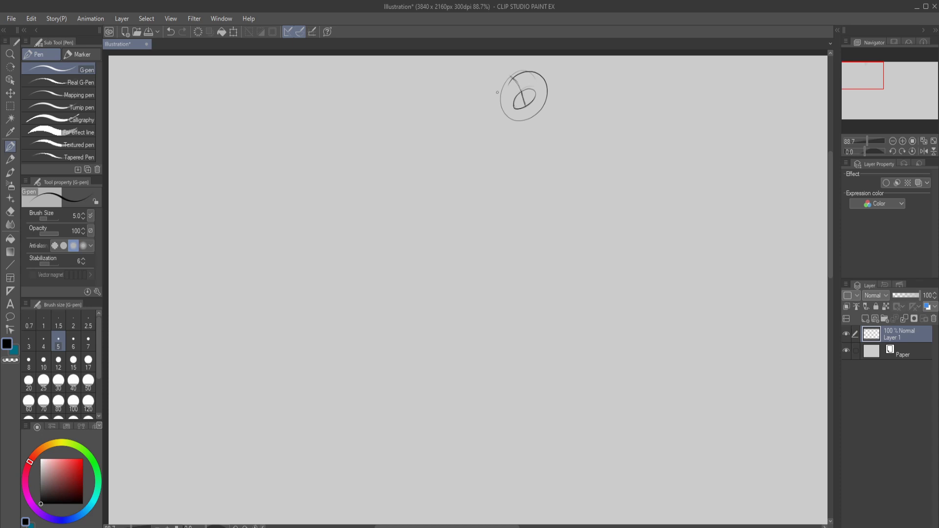
left_click_drag(499, 101, 502, 107)
left_click_drag(482, 104, 509, 76)
left_click_drag(481, 106, 508, 77)
left_click_drag(516, 105, 538, 95)
left_click_drag(500, 115, 514, 111)
Step: Draw a small arrow in the empty area beside the head, pointing toward it
mouse_move(650, 86)
left_mouse_down()
mouse_move(623, 86)
mouse_move(636, 92)
left_mouse_up()
left_click_drag(630, 79, 632, 93)
left_click_drag(654, 87, 665, 97)
key("ctrl+z")
Step: Draw a large fish facing the head, with an open mouth, an eye, fins, a tail and a wavy gill line
mouse_move(666, 86)
left_mouse_down()
mouse_move(657, 100)
mouse_move(695, 134)
mouse_move(667, 173)
mouse_move(687, 189)
left_mouse_up()
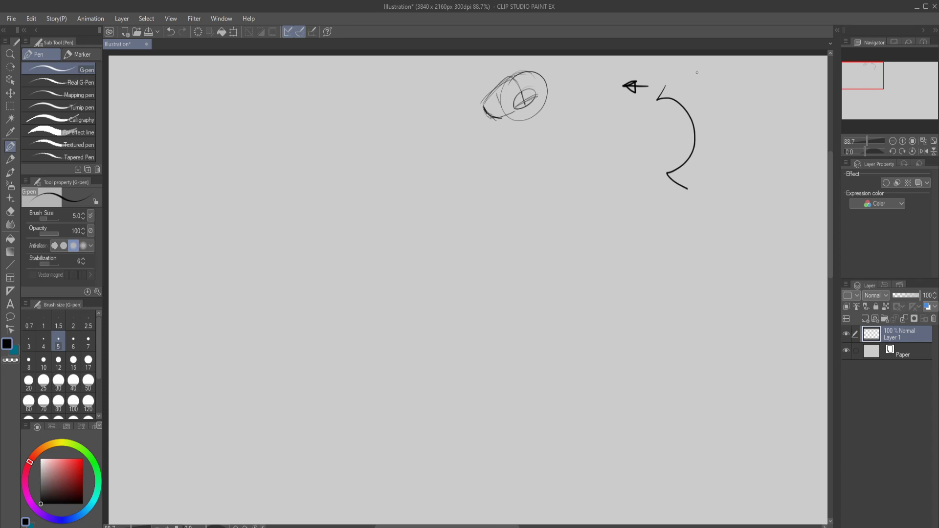
mouse_move(702, 71)
left_mouse_down()
mouse_move(666, 84)
mouse_move(692, 60)
mouse_move(738, 56)
mouse_move(763, 68)
mouse_move(791, 105)
mouse_move(818, 104)
mouse_move(791, 206)
mouse_move(769, 180)
mouse_move(720, 191)
mouse_move(716, 205)
mouse_move(736, 208)
mouse_move(730, 187)
left_mouse_up()
mouse_move(735, 114)
left_mouse_down()
mouse_move(778, 119)
mouse_move(762, 155)
mouse_move(725, 140)
mouse_move(740, 110)
left_mouse_up()
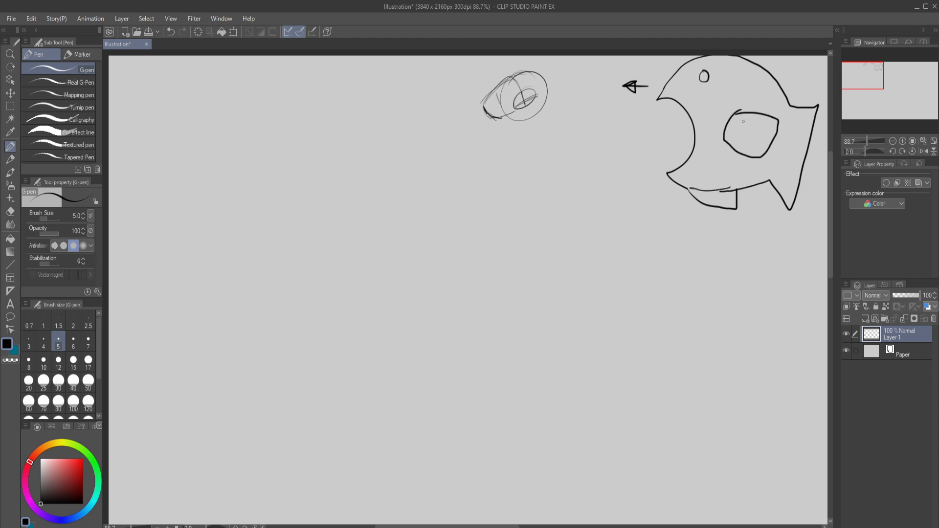
mouse_move(750, 61)
left_mouse_down()
mouse_move(788, 67)
mouse_move(783, 92)
left_mouse_up()
mouse_move(740, 57)
left_mouse_down()
mouse_move(745, 84)
mouse_move(720, 119)
mouse_move(715, 190)
left_mouse_up()
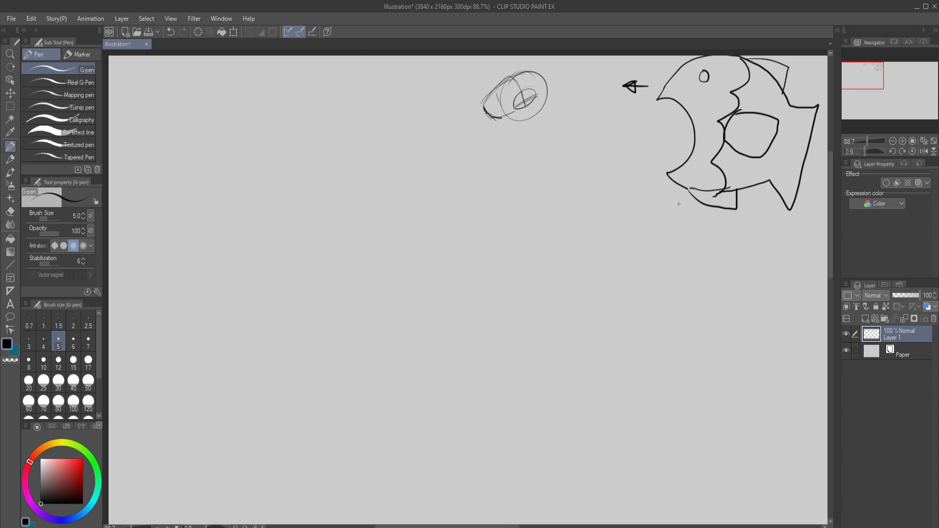
Step: Draw a long curved torso line below the fish, with a short neck stroke above it and a short diagonal stroke beneath it
left_click_drag(685, 206, 678, 224)
key("ctrl+z")
mouse_move(684, 209)
left_mouse_down()
mouse_move(682, 227)
mouse_move(706, 239)
mouse_move(689, 206)
mouse_move(698, 218)
mouse_move(691, 242)
left_mouse_up()
mouse_move(702, 245)
left_mouse_down()
mouse_move(726, 242)
mouse_move(744, 270)
mouse_move(694, 382)
left_mouse_up()
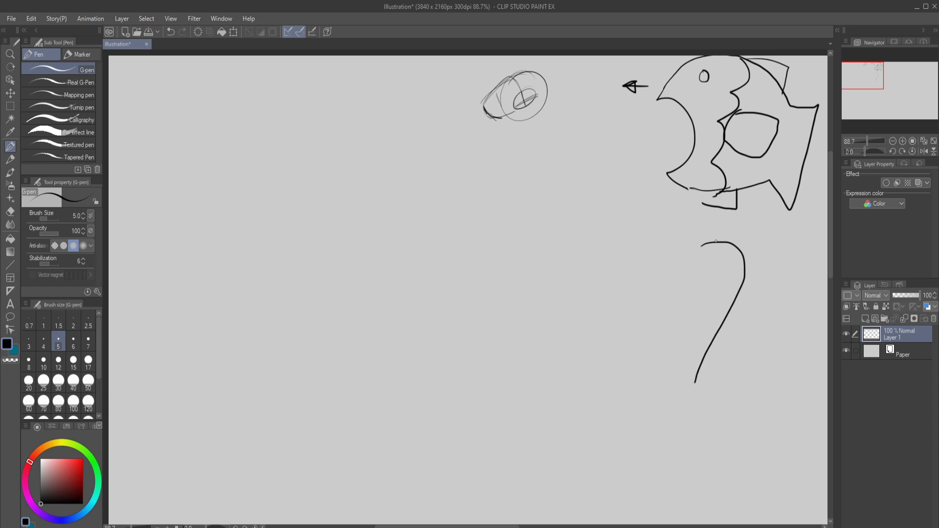
left_click_drag(717, 227, 720, 244)
left_click_drag(693, 386, 712, 402)
key("ctrl+z")
left_click_drag(504, 119, 502, 147)
left_click_drag(508, 112, 499, 156)
left_click_drag(500, 127, 497, 144)
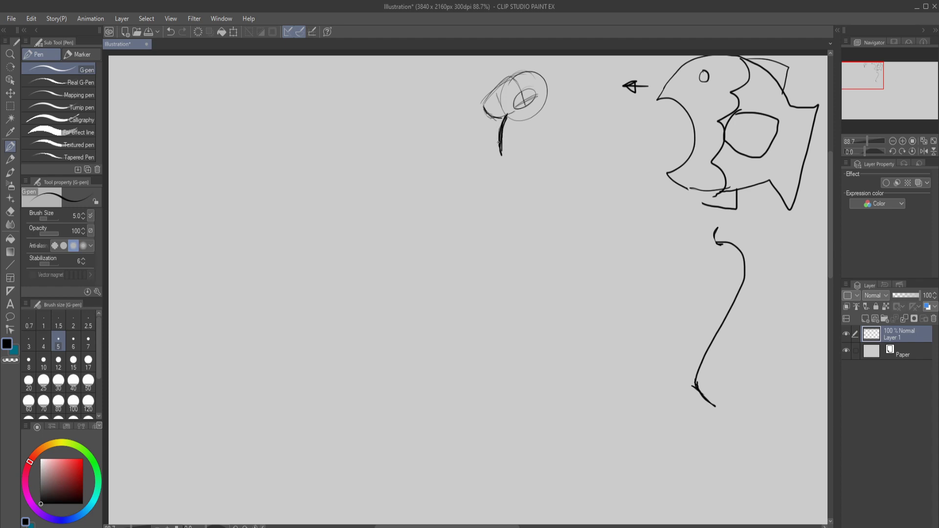
key("ctrl+z")
key("ctrl+z")
key("ctrl+z")
key("ctrl+z")
key("ctrl+z")
key("ctrl+z")
Step: Sketch the neck and a flowing body curve down from the small head, and mark small arrows beside the head
left_click_drag(505, 119, 499, 151)
mouse_move(501, 150)
left_mouse_down()
mouse_move(504, 202)
mouse_move(470, 262)
left_mouse_up()
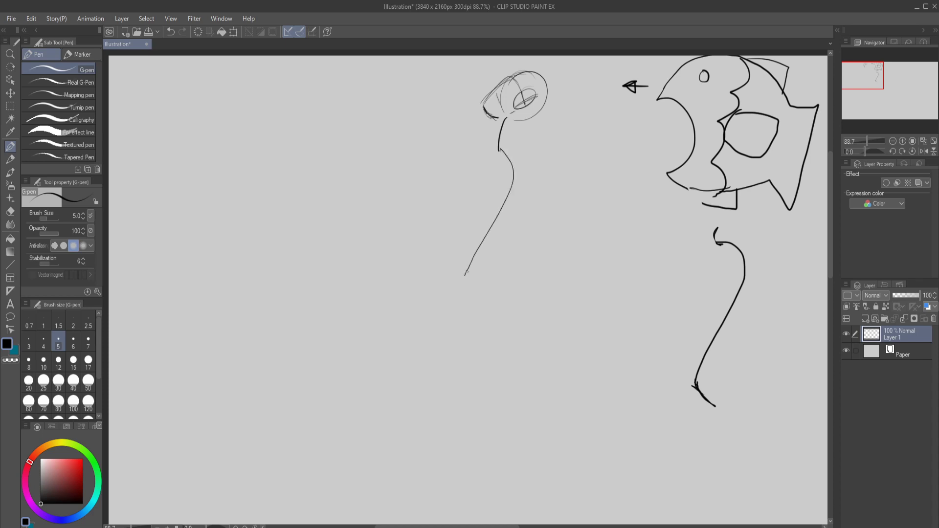
left_click_drag(468, 266, 510, 349)
mouse_move(469, 268)
left_mouse_down()
mouse_move(494, 378)
mouse_move(507, 361)
mouse_move(465, 269)
left_mouse_up()
mouse_move(560, 83)
left_mouse_down()
mouse_move(565, 101)
mouse_move(549, 90)
mouse_move(553, 99)
mouse_move(566, 89)
left_mouse_up()
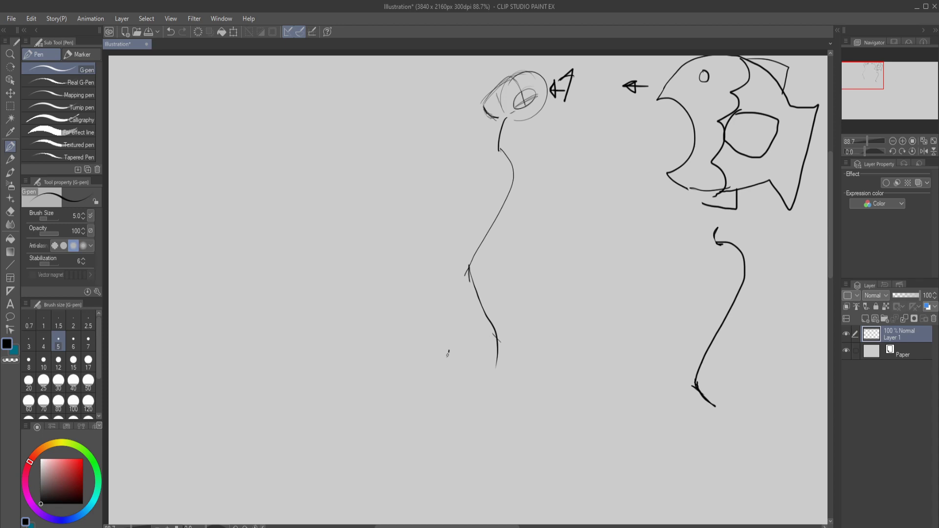
Step: Sketch the hip and crotch strokes and a long leg curve below the torso
left_click_drag(448, 350, 440, 368)
mouse_move(417, 351)
left_mouse_down()
mouse_move(435, 369)
mouse_move(436, 346)
mouse_move(447, 341)
mouse_move(440, 390)
left_mouse_up()
left_click_drag(448, 347, 444, 385)
left_click_drag(433, 352, 439, 372)
left_click_drag(410, 318, 415, 346)
mouse_move(497, 346)
left_mouse_down()
mouse_move(478, 422)
mouse_move(442, 483)
left_mouse_up()
Step: Erase the body lines below the neck and redraw the torso as a shorter curve flowing into the hip
mouse_move(451, 471)
left_mouse_down()
mouse_move(469, 431)
mouse_move(473, 438)
mouse_move(472, 367)
mouse_move(458, 390)
mouse_move(431, 381)
mouse_move(420, 358)
mouse_move(433, 302)
mouse_move(494, 273)
mouse_move(471, 250)
left_mouse_up()
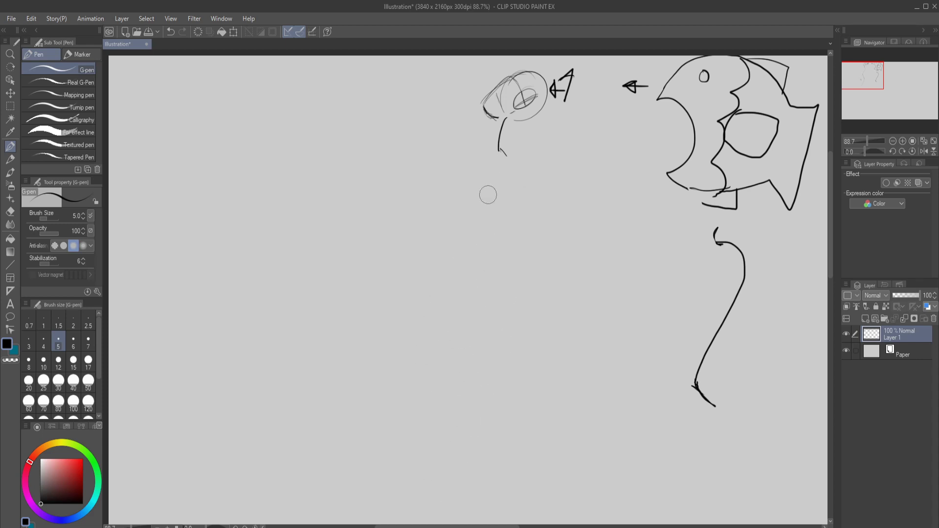
mouse_move(488, 195)
left_mouse_down()
mouse_move(499, 161)
mouse_move(491, 142)
mouse_move(502, 143)
left_mouse_up()
mouse_move(500, 136)
left_mouse_down()
mouse_move(513, 152)
mouse_move(503, 201)
mouse_move(477, 238)
left_mouse_up()
left_click_drag(478, 249, 488, 288)
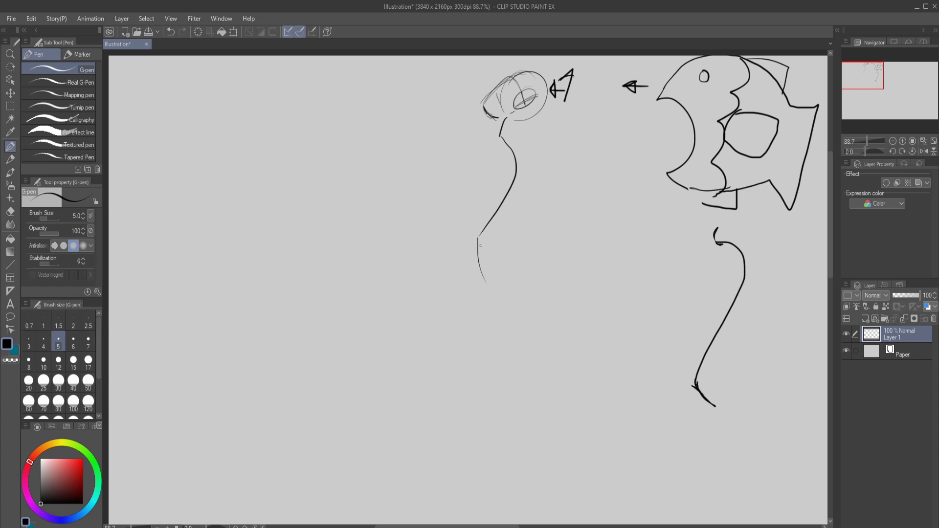
mouse_move(478, 238)
left_mouse_down()
mouse_move(503, 300)
mouse_move(493, 348)
left_mouse_up()
Step: Draw the figure's thigh and lower leg curves with pointed feet, plus the opposite hip and crotch strokes
mouse_move(505, 301)
left_mouse_down()
mouse_move(505, 326)
mouse_move(464, 402)
left_mouse_up()
mouse_move(439, 404)
left_mouse_down()
mouse_move(443, 425)
mouse_move(490, 483)
mouse_move(479, 522)
mouse_move(510, 477)
mouse_move(498, 480)
mouse_move(509, 492)
left_mouse_up()
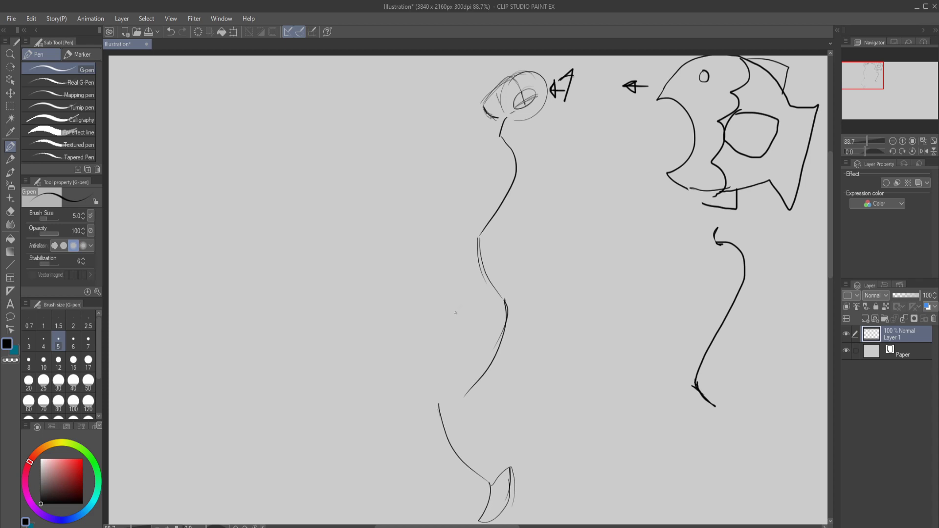
left_click_drag(461, 299, 446, 333)
left_click_drag(434, 274, 430, 347)
mouse_move(490, 395)
left_mouse_down()
mouse_move(487, 450)
mouse_move(456, 522)
mouse_move(425, 516)
mouse_move(462, 506)
mouse_move(476, 478)
left_mouse_up()
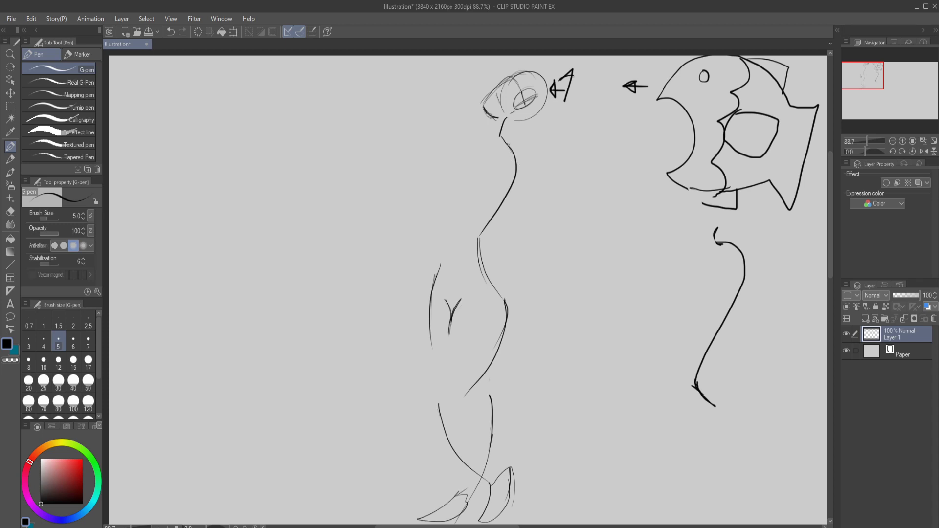
Step: Sketch one arm hanging beside the torso with a blocky hand and the other arm bent up over the head
mouse_move(510, 143)
left_mouse_down()
mouse_move(532, 196)
mouse_move(526, 257)
left_mouse_up()
left_click_drag(507, 219, 521, 342)
mouse_move(519, 309)
left_mouse_down()
mouse_move(524, 355)
mouse_move(540, 349)
mouse_move(527, 323)
mouse_move(541, 351)
mouse_move(530, 356)
left_mouse_up()
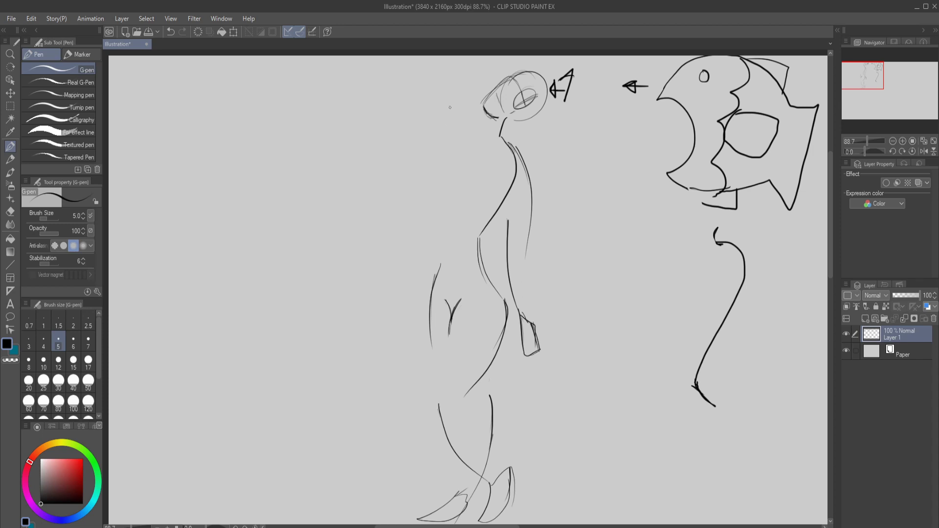
mouse_move(453, 105)
left_mouse_down()
mouse_move(453, 138)
mouse_move(457, 90)
left_mouse_up()
mouse_move(451, 135)
left_mouse_down()
mouse_move(465, 61)
mouse_move(525, 51)
mouse_move(563, 63)
mouse_move(543, 70)
mouse_move(532, 58)
left_mouse_up()
Step: Add curved cross-contour strokes across the figure's thighs, hips and lower legs
left_click_drag(476, 440, 464, 464)
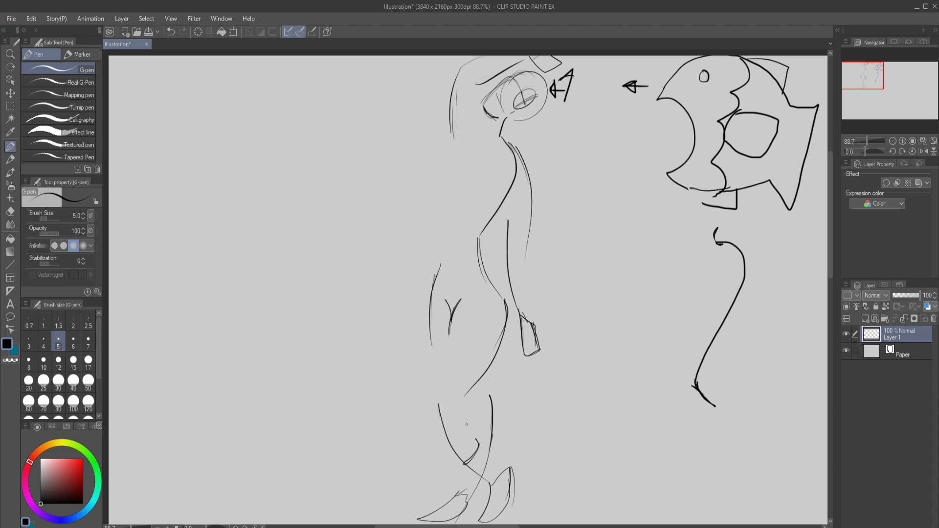
left_click_drag(482, 430, 468, 459)
left_click_drag(471, 408, 453, 428)
mouse_move(447, 346)
left_mouse_down()
mouse_move(488, 370)
mouse_move(479, 355)
left_mouse_up()
mouse_move(460, 315)
left_mouse_down()
mouse_move(503, 346)
mouse_move(502, 338)
left_mouse_up()
mouse_move(428, 322)
left_mouse_down()
mouse_move(451, 316)
mouse_move(447, 334)
left_mouse_up()
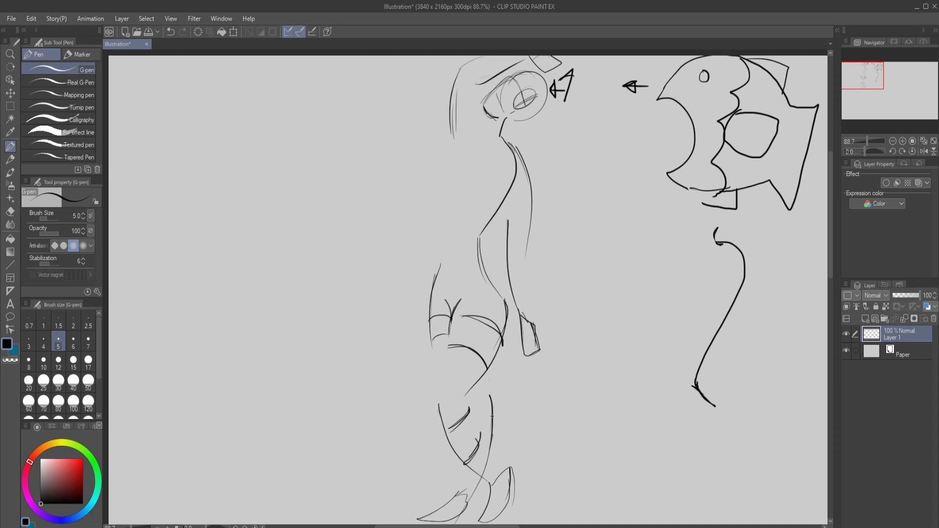
left_click_drag(491, 409, 479, 413)
left_click_drag(477, 481, 465, 483)
Step: Add cross-contour strokes along the figure's hanging arm and raised arm
left_click_drag(530, 273, 511, 279)
left_click_drag(530, 231, 511, 237)
left_click_drag(532, 190, 511, 192)
mouse_move(450, 118)
left_mouse_down()
mouse_move(469, 116)
mouse_move(471, 100)
mouse_move(453, 86)
left_mouse_up()
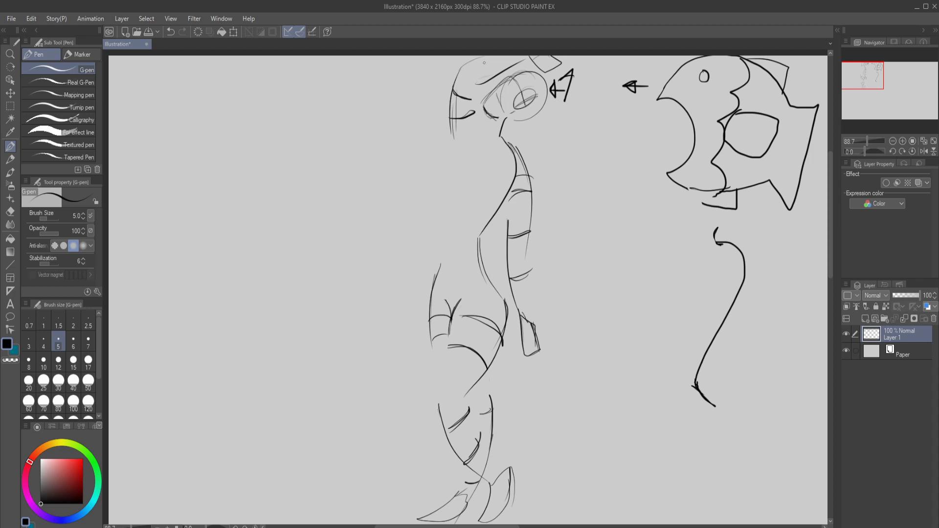
left_click_drag(479, 57, 491, 75)
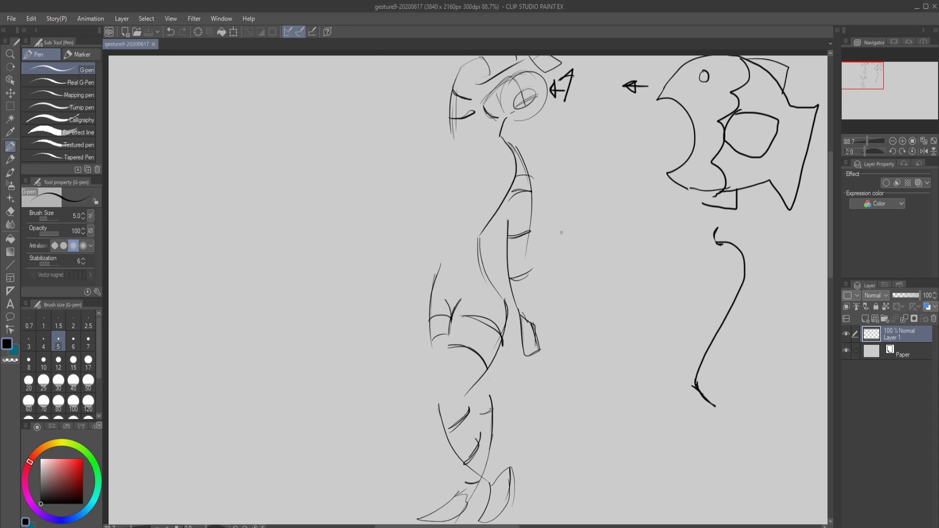
mouse_move(634, 235)
left_mouse_down()
mouse_move(591, 237)
mouse_move(419, 185)
left_mouse_up()
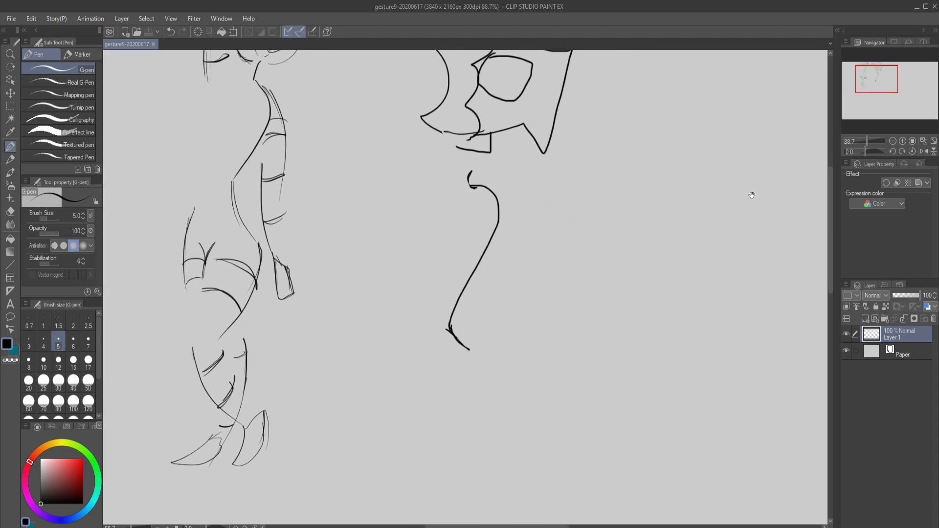
mouse_move(722, 196)
left_mouse_down()
mouse_move(610, 210)
mouse_move(465, 247)
mouse_move(367, 214)
mouse_move(252, 224)
left_mouse_up()
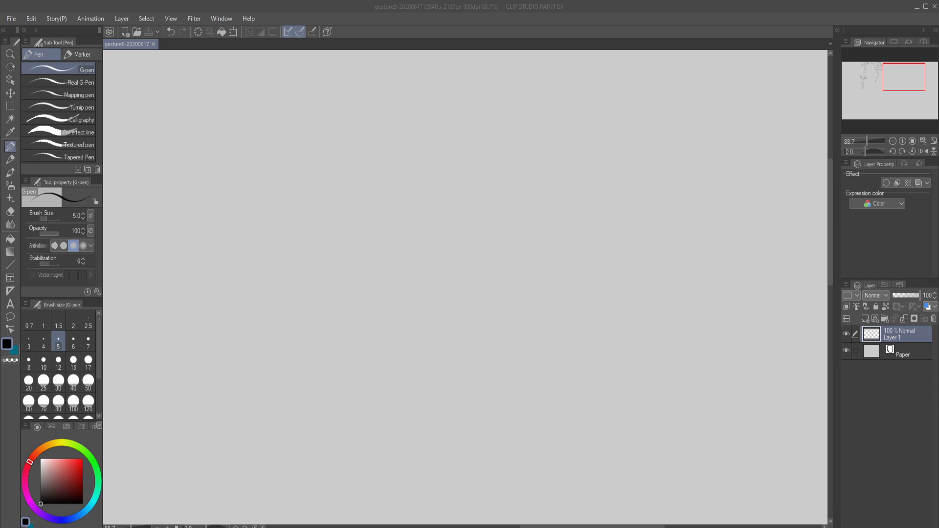
key("super+Down")
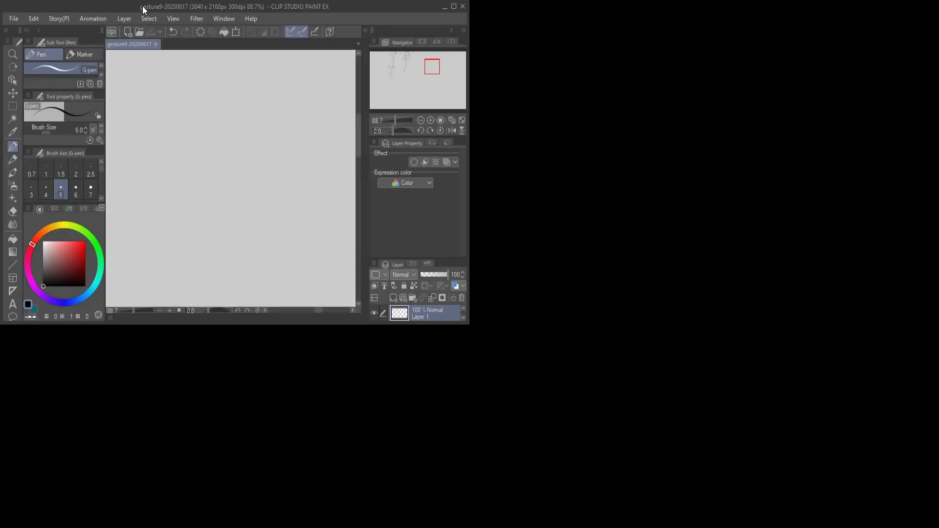
left_click_drag(142, 6, 453, 5)
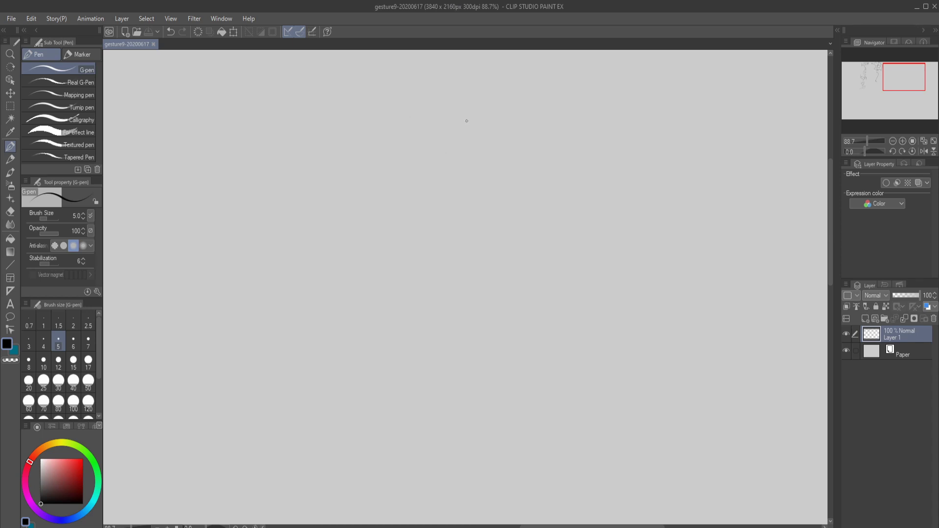
Step: Sketch a second figure's head in an empty canvas area as a circle with an ear, a pointed jaw and face guidelines
mouse_move(465, 116)
left_mouse_down()
mouse_move(435, 96)
mouse_move(467, 87)
left_mouse_up()
key("ctrl+z")
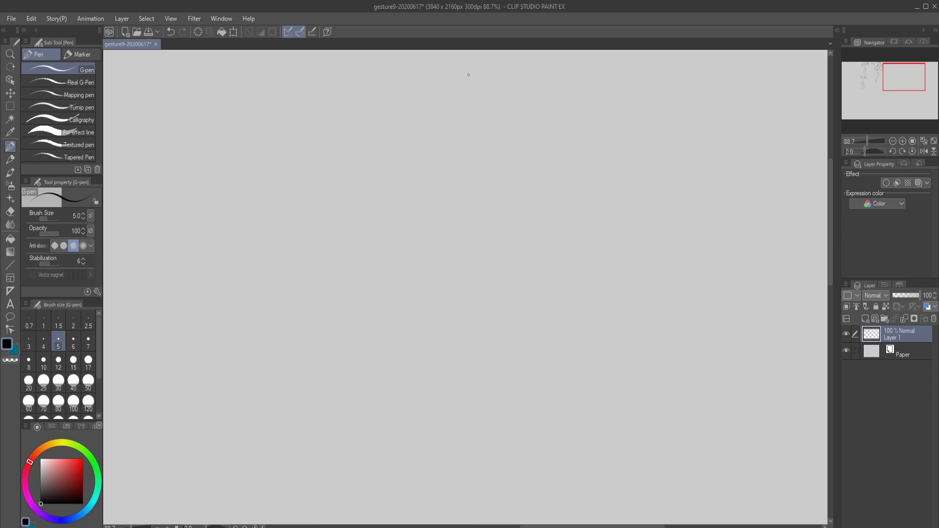
mouse_move(469, 75)
left_mouse_down()
mouse_move(472, 117)
mouse_move(474, 79)
mouse_move(504, 94)
mouse_move(477, 110)
mouse_move(499, 114)
left_mouse_up()
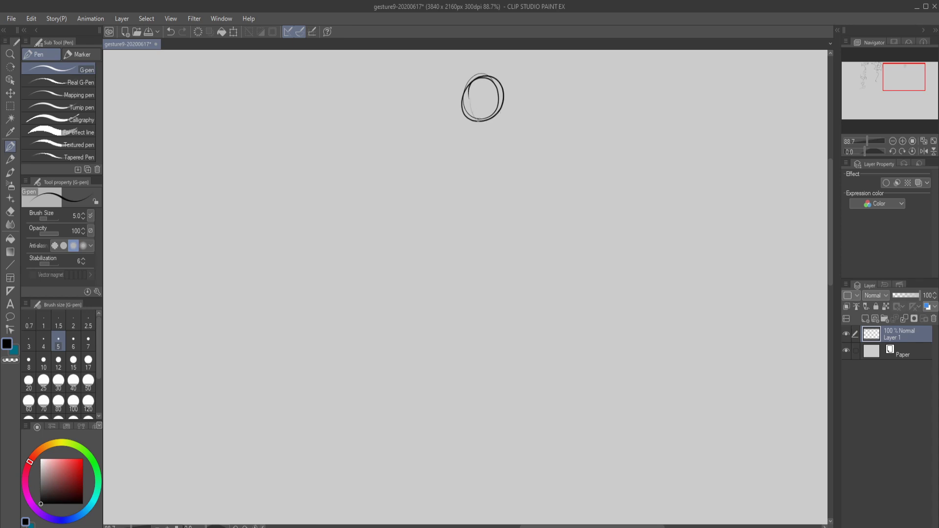
mouse_move(478, 120)
left_mouse_down()
mouse_move(474, 97)
mouse_move(479, 118)
mouse_move(479, 105)
mouse_move(473, 112)
mouse_move(506, 92)
mouse_move(476, 112)
mouse_move(498, 97)
left_mouse_up()
left_click_drag(497, 135, 509, 124)
mouse_move(502, 92)
left_mouse_down()
mouse_move(503, 129)
mouse_move(470, 100)
mouse_move(478, 121)
mouse_move(509, 121)
left_mouse_up()
left_click_drag(483, 79, 499, 119)
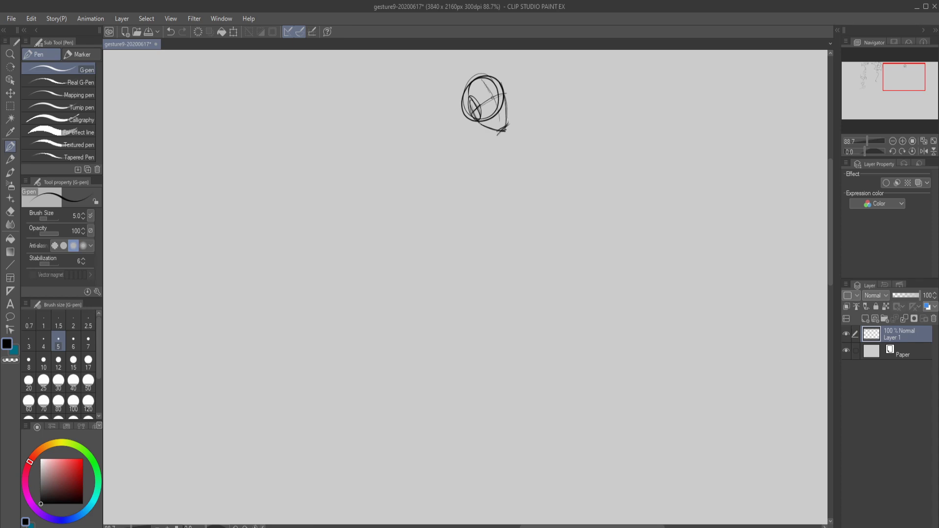
left_click_drag(481, 75, 499, 110)
left_click_drag(483, 77, 505, 128)
mouse_move(488, 87)
left_mouse_down()
mouse_move(504, 136)
mouse_move(490, 88)
left_mouse_up()
Step: Draw the second figure's neck and a long torso curve to the hips, and label the head 1 and the torso 2
mouse_move(486, 126)
left_mouse_down()
mouse_move(471, 149)
mouse_move(464, 191)
left_mouse_up()
left_click_drag(470, 150, 491, 293)
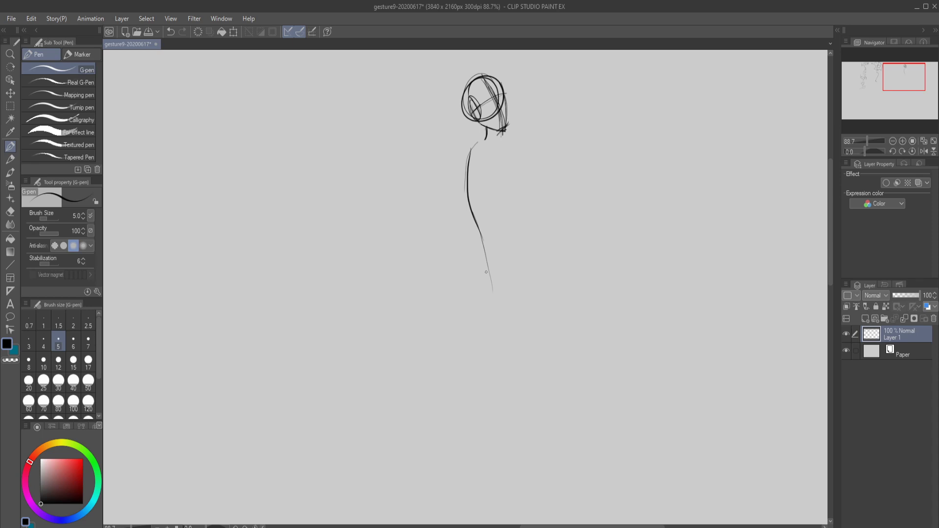
mouse_move(471, 150)
left_mouse_down()
mouse_move(468, 188)
mouse_move(485, 257)
left_mouse_up()
left_click_drag(474, 217, 492, 295)
left_click_drag(494, 284, 491, 327)
left_click_drag(516, 72, 522, 80)
left_click_drag(419, 164, 435, 179)
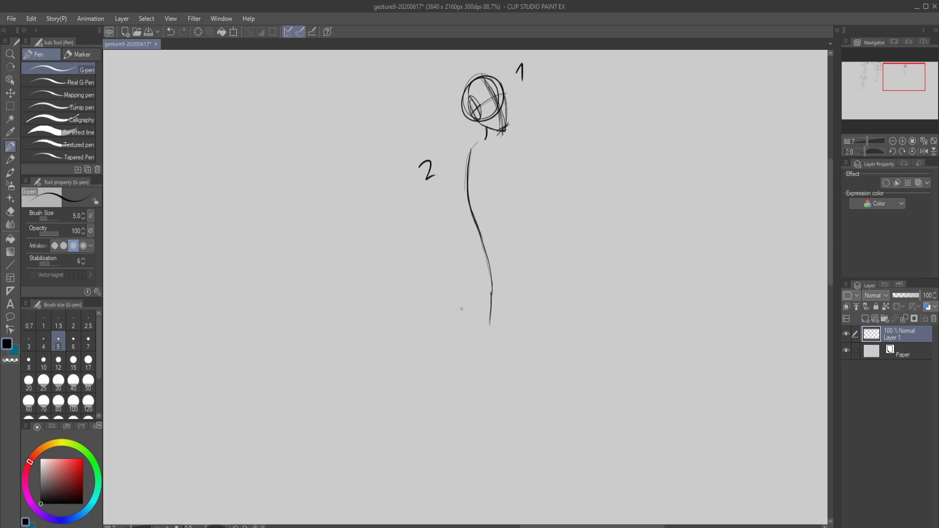
left_click_drag(462, 301, 464, 335)
left_click_drag(468, 287, 459, 366)
key("ctrl+z")
key("ctrl+z")
left_click_drag(466, 283, 456, 360)
mouse_move(466, 283)
left_mouse_down()
mouse_move(457, 323)
mouse_move(467, 360)
left_mouse_up()
key("ctrl+z")
key("ctrl+z")
Step: Draw the outer hip curves on both sides of the second figure's torso and an inner thigh curve between them
left_click_drag(464, 284, 463, 348)
left_click_drag(528, 304, 535, 335)
left_click_drag(529, 298, 536, 350)
key("ctrl+z")
left_click_drag(464, 282, 457, 365)
left_click_drag(478, 329, 499, 376)
mouse_move(452, 360)
left_mouse_down()
mouse_move(480, 378)
mouse_move(451, 358)
mouse_move(455, 430)
left_mouse_up()
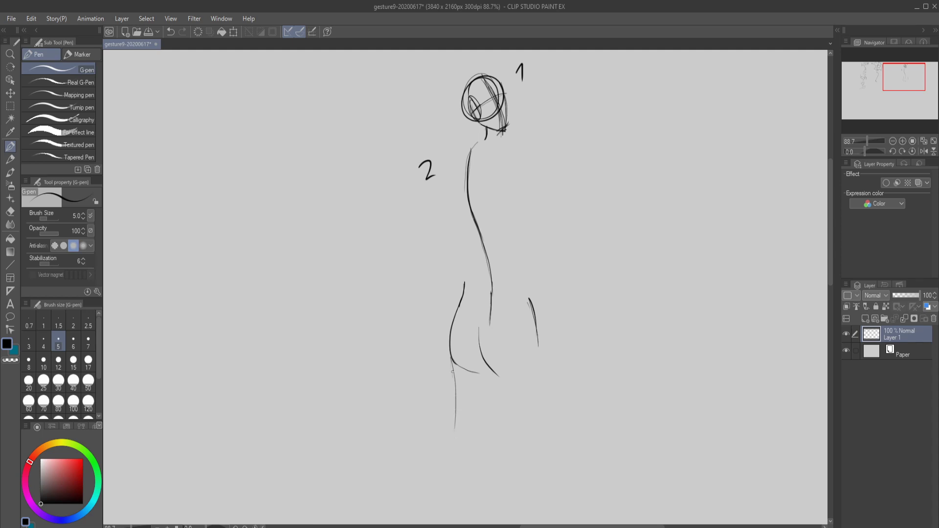
mouse_move(452, 365)
left_mouse_down()
mouse_move(452, 412)
mouse_move(467, 460)
left_mouse_up()
left_click_drag(456, 364, 474, 453)
key("ctrl+z")
key("ctrl+z")
key("ctrl+z")
Step: Add the second figure's leg curves below the hips and draw a vertical measuring bracket from head height to hip height
left_click_drag(453, 360, 473, 445)
left_click_drag(511, 441, 502, 506)
left_click_drag(366, 77, 388, 72)
left_click_drag(379, 346, 402, 347)
left_click_drag(373, 77, 386, 341)
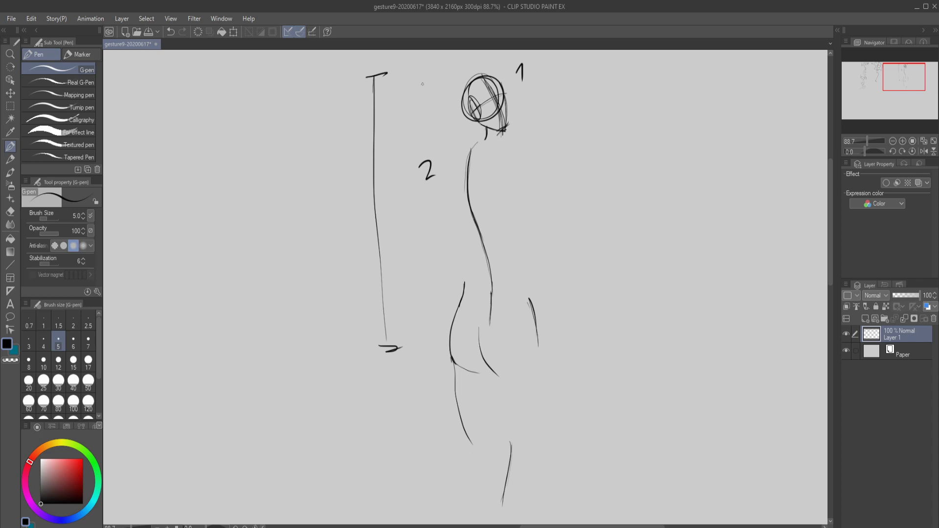
Step: Replace the measuring bracket with a downward arrow from the word Head to "bot of pelvis", with a tick at its midpoint
mouse_move(409, 294)
left_mouse_down()
mouse_move(420, 295)
mouse_move(421, 497)
left_mouse_up()
mouse_move(420, 465)
left_mouse_down()
mouse_move(422, 491)
mouse_move(399, 369)
mouse_move(411, 310)
mouse_move(419, 323)
mouse_move(393, 328)
mouse_move(381, 345)
mouse_move(353, 205)
mouse_move(368, 202)
mouse_move(382, 67)
left_mouse_up()
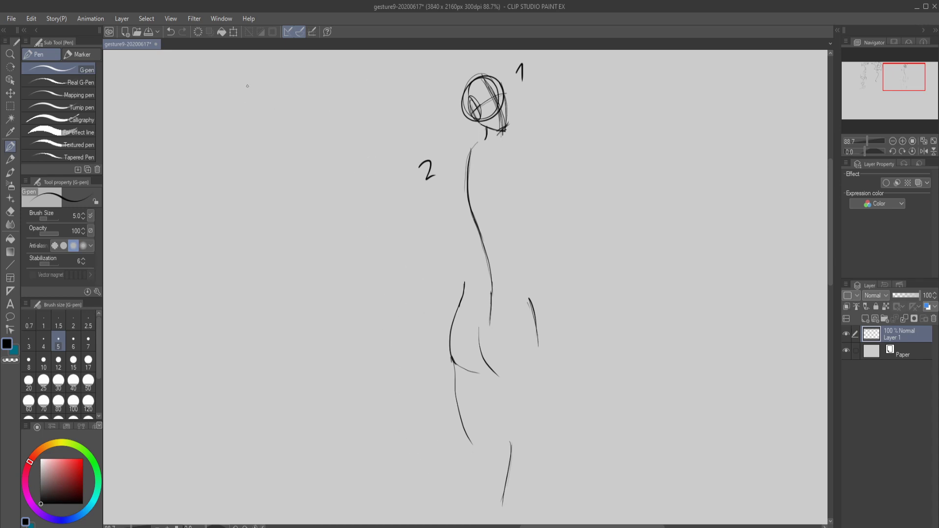
left_click_drag(236, 73, 237, 98)
mouse_move(235, 87)
left_mouse_down()
mouse_move(245, 84)
mouse_move(243, 99)
left_mouse_up()
mouse_move(246, 91)
left_mouse_down()
mouse_move(268, 91)
mouse_move(251, 280)
mouse_move(262, 350)
mouse_move(267, 335)
left_mouse_up()
mouse_move(238, 366)
left_mouse_down()
mouse_move(240, 387)
mouse_move(267, 375)
mouse_move(252, 397)
left_mouse_up()
left_click_drag(259, 386, 245, 437)
left_click_drag(246, 414, 260, 416)
mouse_move(258, 401)
left_mouse_down()
mouse_move(256, 421)
mouse_move(272, 409)
mouse_move(280, 417)
left_mouse_up()
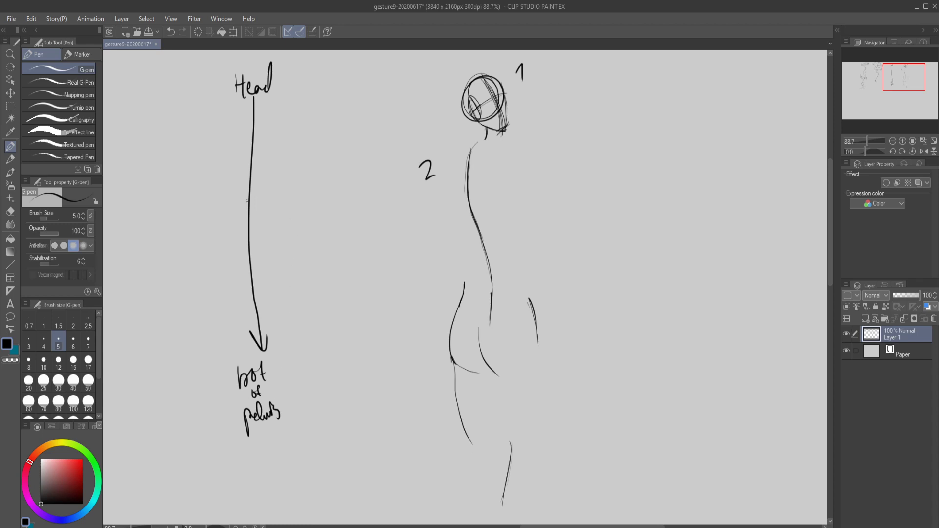
left_click_drag(237, 204, 264, 203)
Step: Write "Top of pelvis" beside the first arrow and draw an arrow with a midpoint tick down to the word feet
mouse_move(316, 334)
left_mouse_down()
mouse_move(316, 359)
mouse_move(328, 337)
left_mouse_up()
mouse_move(335, 334)
left_mouse_down()
mouse_move(335, 359)
mouse_move(336, 341)
mouse_move(353, 334)
left_mouse_up()
mouse_move(363, 324)
left_mouse_down()
mouse_move(355, 342)
mouse_move(365, 336)
left_mouse_up()
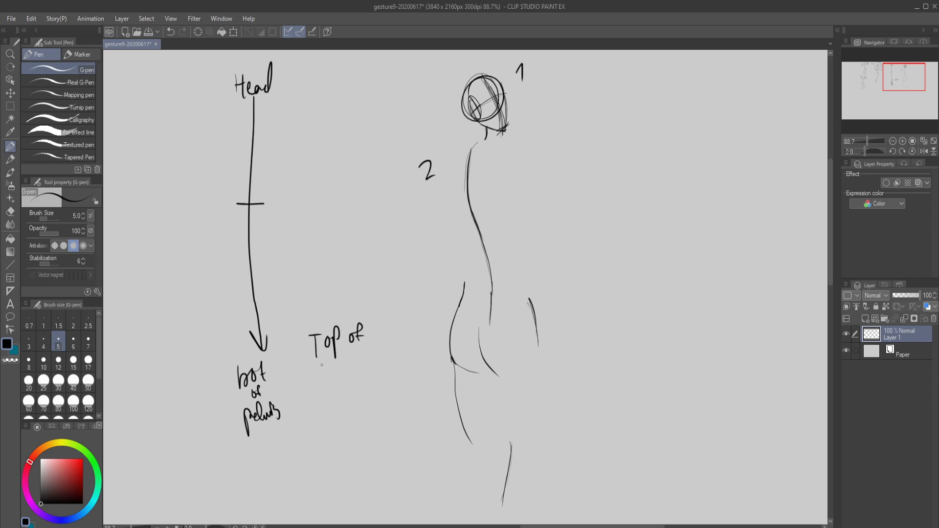
left_click_drag(321, 364, 320, 386)
left_click_drag(320, 368, 335, 366)
mouse_move(331, 369)
left_mouse_down()
mouse_move(362, 358)
mouse_move(344, 409)
mouse_move(352, 504)
mouse_move(344, 500)
mouse_move(356, 489)
mouse_move(334, 523)
mouse_move(365, 509)
left_mouse_up()
left_click_drag(333, 426, 358, 420)
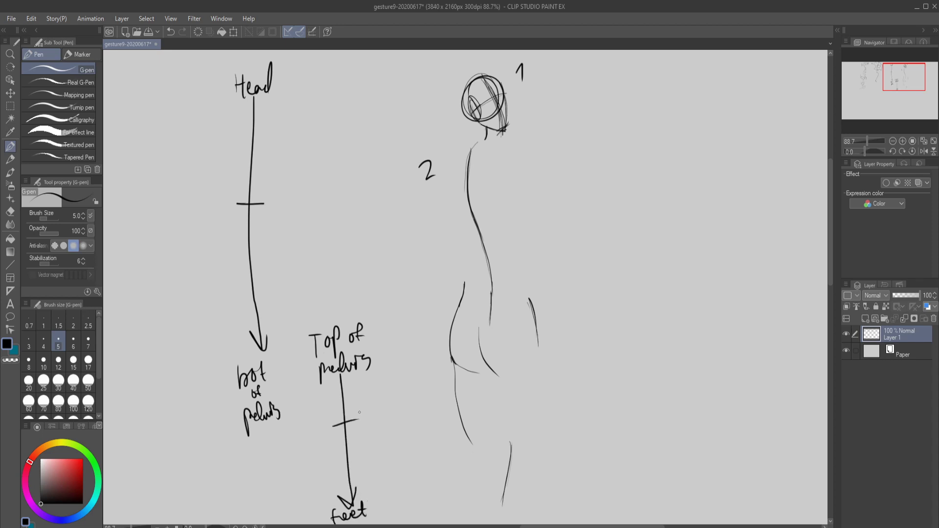
Step: Redraw the upper part of the Head arrow shorter with its tick and label, and write "equal" with small arrows between both arrows
mouse_move(247, 125)
left_mouse_down()
mouse_move(254, 105)
mouse_move(244, 128)
mouse_move(261, 168)
mouse_move(238, 244)
mouse_move(260, 205)
left_mouse_up()
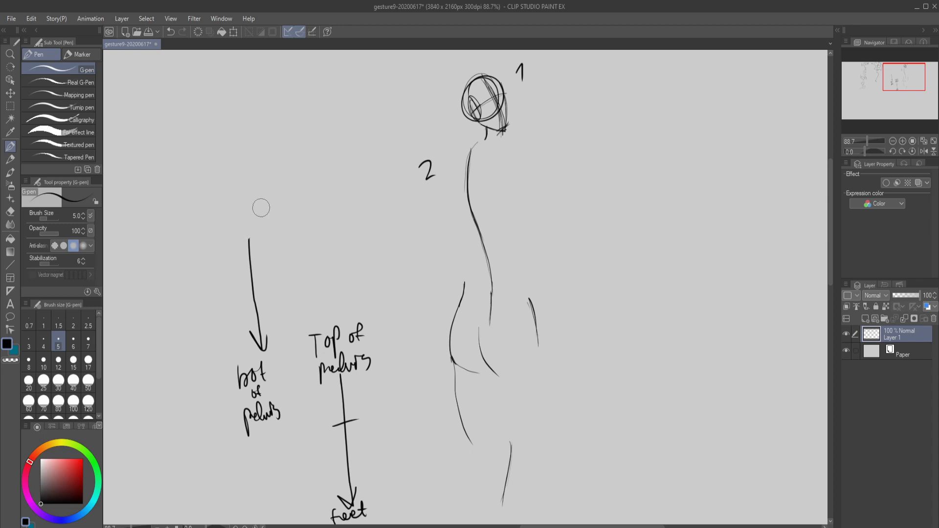
left_click_drag(249, 246, 249, 216)
left_click_drag(237, 250, 266, 249)
mouse_move(230, 177)
left_mouse_down()
mouse_move(229, 202)
mouse_move(275, 193)
left_mouse_up()
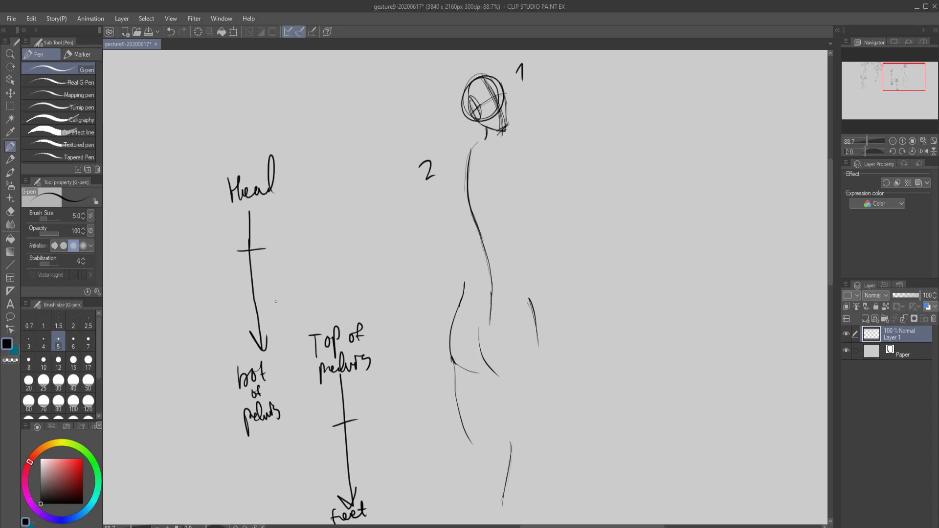
mouse_move(274, 314)
left_mouse_down()
mouse_move(296, 340)
mouse_move(274, 312)
mouse_move(285, 323)
mouse_move(307, 313)
mouse_move(333, 267)
mouse_move(340, 288)
mouse_move(337, 274)
left_mouse_up()
left_click(338, 288)
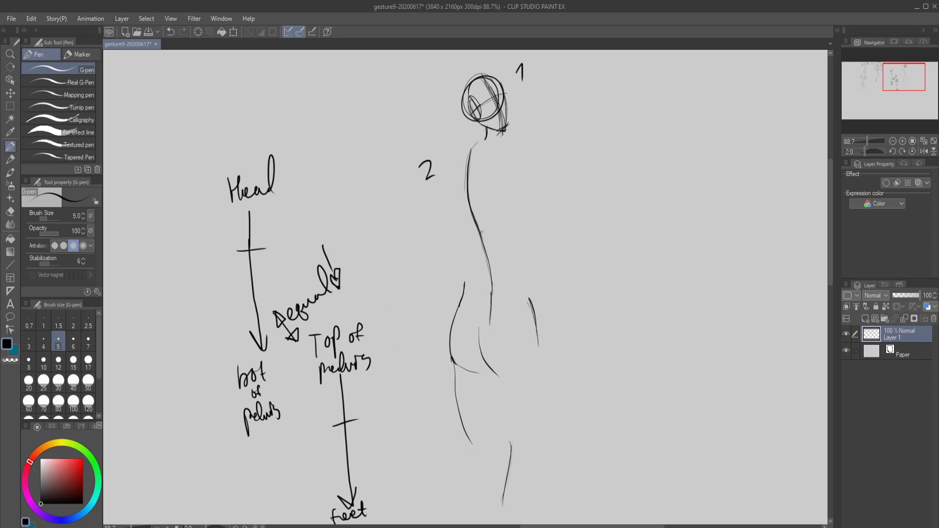
Step: Erase the second figure's hip and leg curves and redraw the lower end of the spine line
mouse_move(472, 295)
left_mouse_down()
mouse_move(452, 408)
mouse_move(462, 271)
mouse_move(478, 336)
mouse_move(471, 428)
mouse_move(487, 459)
mouse_move(537, 304)
left_mouse_up()
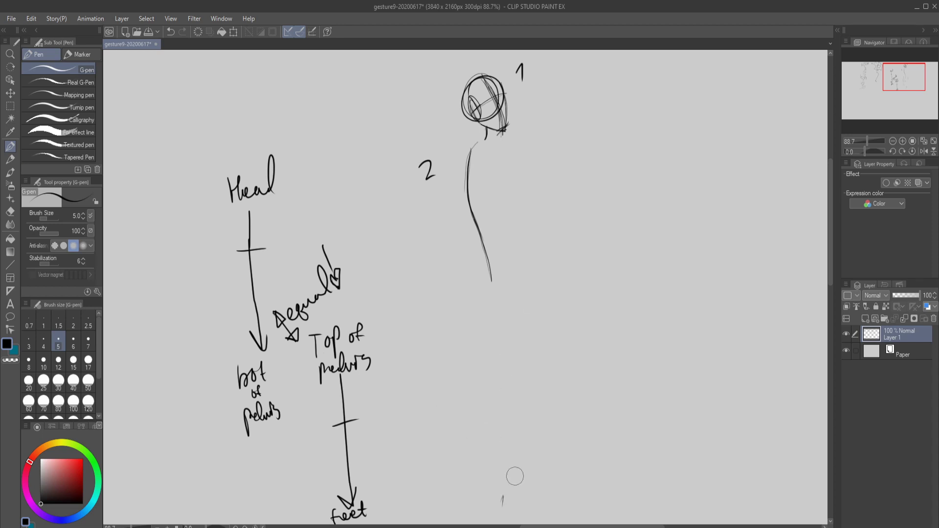
left_click_drag(515, 476, 509, 497)
left_click_drag(490, 274, 496, 324)
Step: Write "8 heads" beside the second figure's head and mark short head-height ticks down the body to the feet
mouse_move(637, 76)
left_mouse_down()
mouse_move(636, 104)
mouse_move(691, 87)
mouse_move(688, 107)
left_mouse_up()
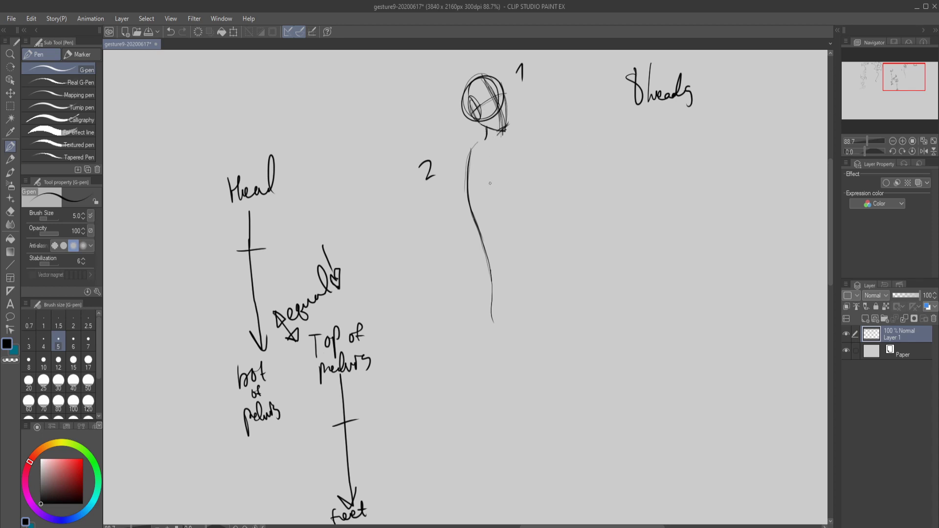
left_click_drag(489, 201, 497, 201)
left_click_drag(509, 322, 522, 323)
scroll(563, 352, "down", 2)
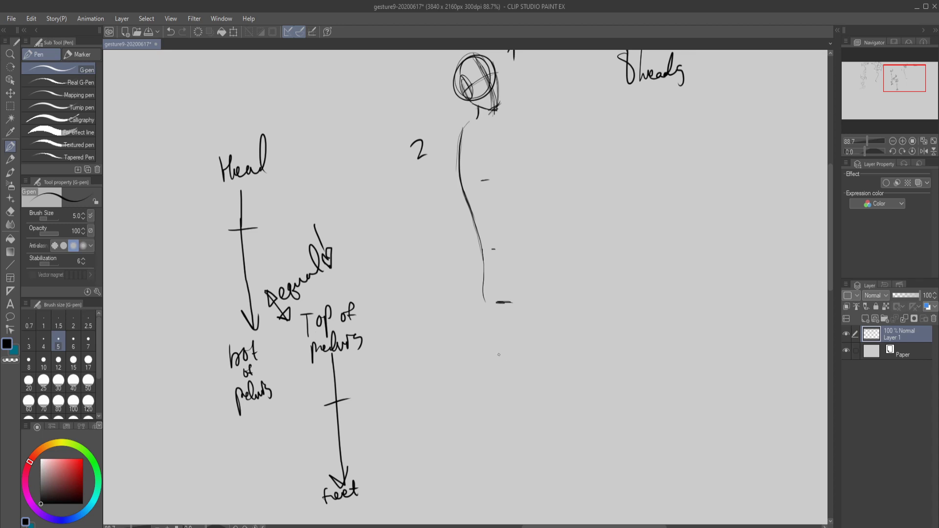
left_click_drag(499, 359, 512, 359)
left_click_drag(502, 405, 515, 409)
left_click_drag(504, 464, 516, 466)
left_click_drag(507, 518, 520, 514)
left_click_drag(463, 353, 475, 353)
left_click_drag(525, 300, 533, 300)
Step: Draw a horizontal guideline across the base of the second figure's spine and add a pelvis tick below it
left_click_drag(483, 291, 494, 321)
key("ctrl+z")
mouse_move(443, 300)
left_mouse_down()
mouse_move(568, 301)
mouse_move(551, 301)
left_mouse_up()
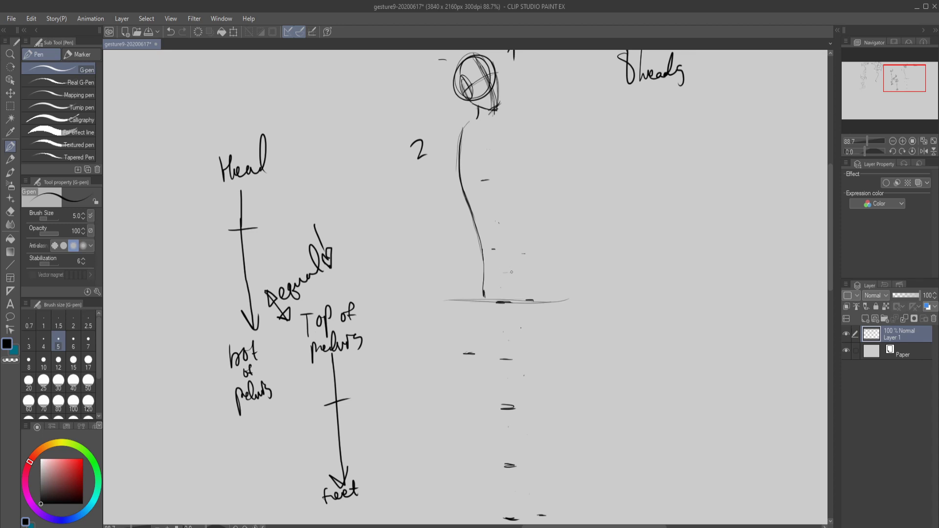
left_click_drag(512, 272, 511, 270)
left_click_drag(499, 327, 524, 326)
Step: Draw the outer hip curves on both sides of the second figure's pelvis, redoing the back curve until it bulges outward
mouse_move(462, 271)
left_mouse_down()
mouse_move(449, 314)
mouse_move(447, 373)
left_mouse_up()
key("ctrl+z")
left_click_drag(454, 268, 454, 376)
mouse_move(453, 382)
left_mouse_down()
mouse_move(441, 361)
mouse_move(449, 267)
left_mouse_up()
left_click_drag(452, 268, 446, 349)
key("ctrl+z")
left_click_drag(447, 249, 452, 343)
mouse_move(457, 262)
left_mouse_down()
mouse_move(450, 232)
mouse_move(470, 240)
mouse_move(456, 263)
mouse_move(453, 244)
mouse_move(445, 306)
left_mouse_up()
left_click_drag(520, 258, 533, 329)
left_click_drag(522, 258, 536, 357)
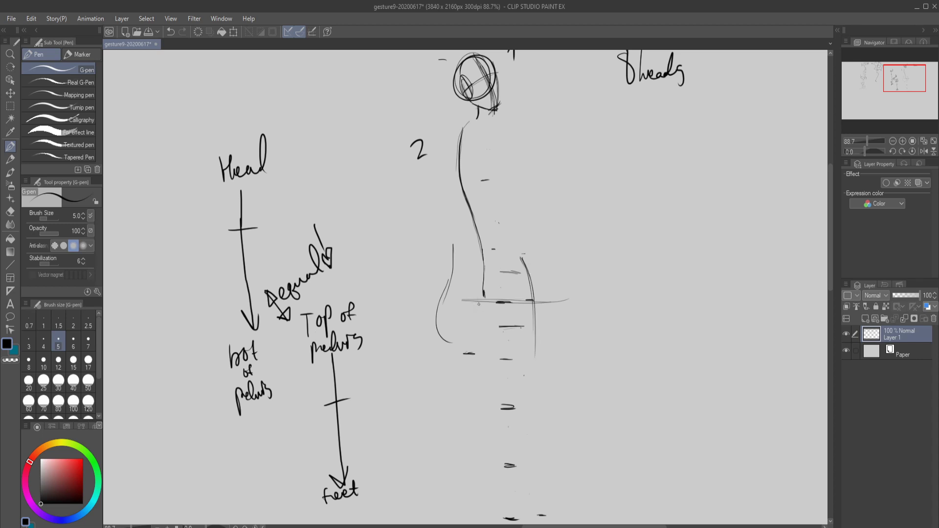
Step: Draw the second figure's inner thigh curve below the spine and a long outer thigh curve on the front leg
left_click_drag(476, 300, 496, 346)
left_click_drag(476, 303, 490, 338)
left_click_drag(536, 310, 534, 396)
left_click_drag(533, 297, 528, 422)
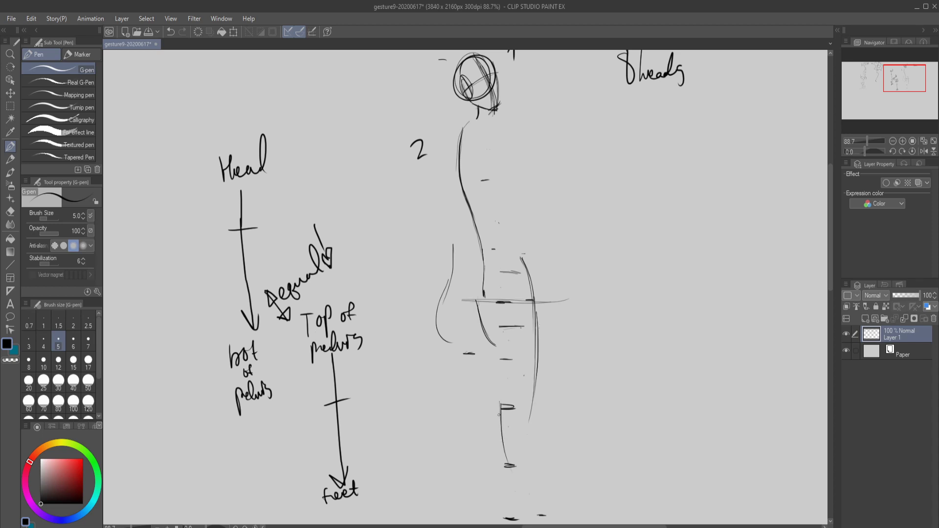
Step: Draw the second figure's front lower leg from the knee to the ankle and sketch its foot
left_click_drag(499, 398, 516, 504)
mouse_move(498, 402)
left_mouse_down()
mouse_move(514, 508)
mouse_move(529, 521)
left_mouse_up()
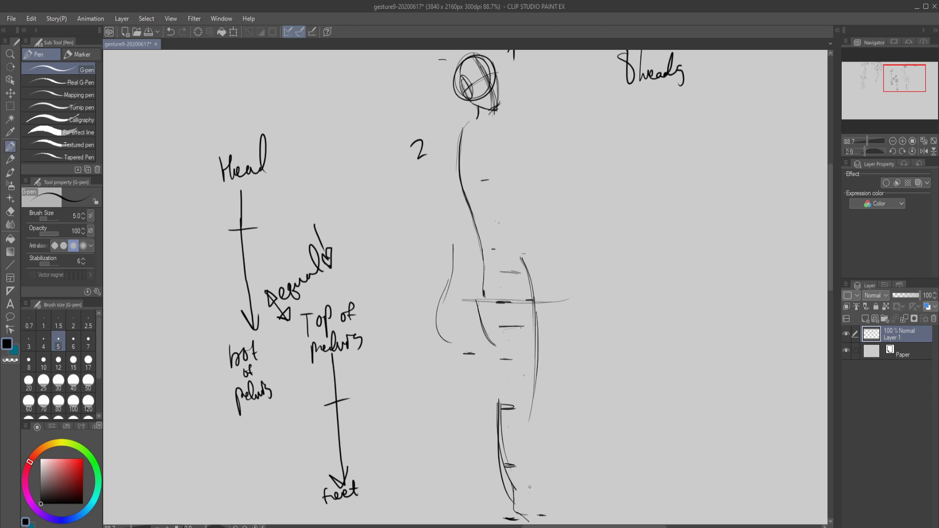
mouse_move(530, 487)
left_mouse_down()
mouse_move(557, 516)
mouse_move(527, 522)
mouse_move(519, 513)
mouse_move(534, 511)
mouse_move(519, 513)
mouse_move(535, 509)
mouse_move(496, 475)
mouse_move(499, 450)
left_mouse_up()
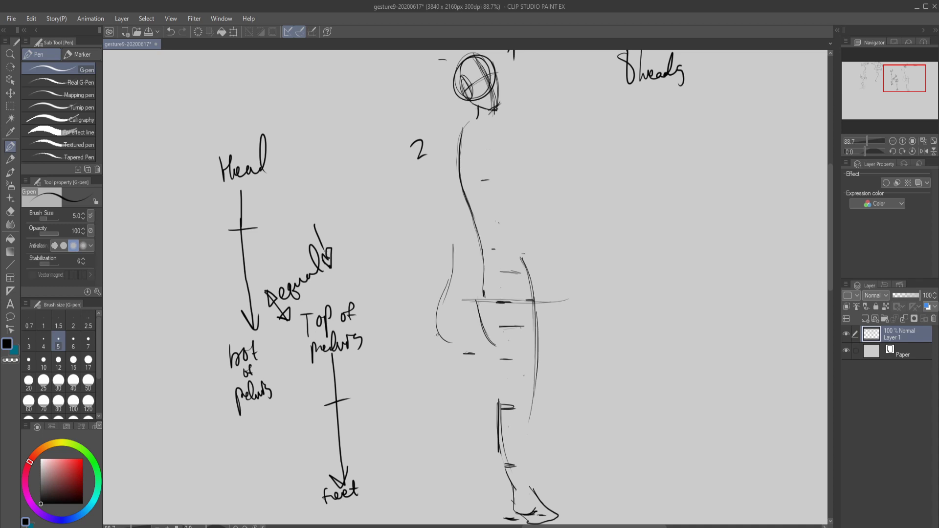
Step: Draw the second figure's back leg with an outer thigh curve, a slanted lower leg and a block-shaped foot
left_click_drag(439, 322, 434, 426)
mouse_move(474, 416)
left_mouse_down()
mouse_move(464, 463)
mouse_move(447, 485)
left_mouse_up()
mouse_move(470, 433)
left_mouse_down()
mouse_move(439, 500)
mouse_move(420, 509)
mouse_move(448, 516)
mouse_move(439, 493)
left_mouse_up()
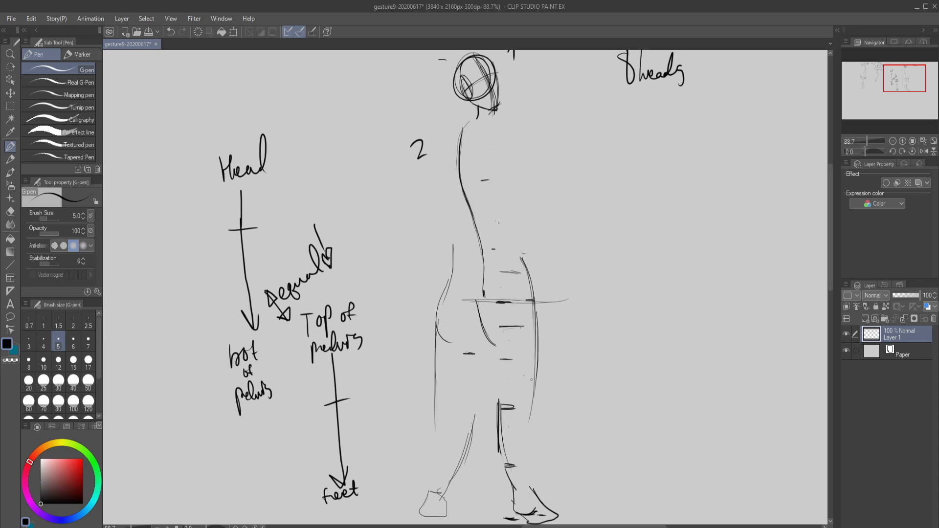
left_click_drag(486, 365, 451, 482)
left_click_drag(472, 409, 440, 493)
left_click_drag(435, 430, 435, 411)
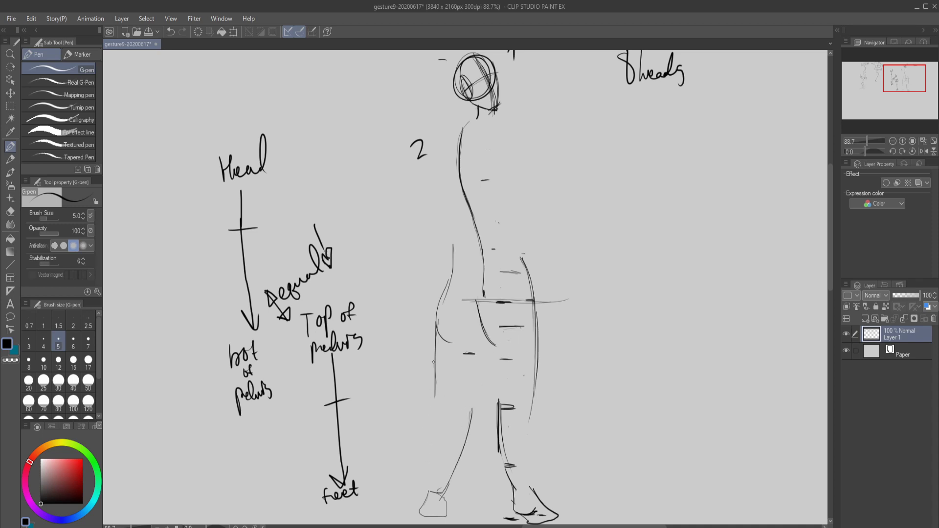
left_click_drag(434, 362, 441, 423)
Step: Number the second figure's pelvis 3 and legs 4, and write "5 arm" beside the neck
left_click_drag(412, 297, 413, 313)
left_click_drag(399, 371, 407, 381)
left_click_drag(407, 364, 411, 395)
left_click_drag(539, 94, 542, 109)
mouse_move(540, 93)
left_mouse_down()
mouse_move(570, 104)
mouse_move(595, 98)
left_mouse_up()
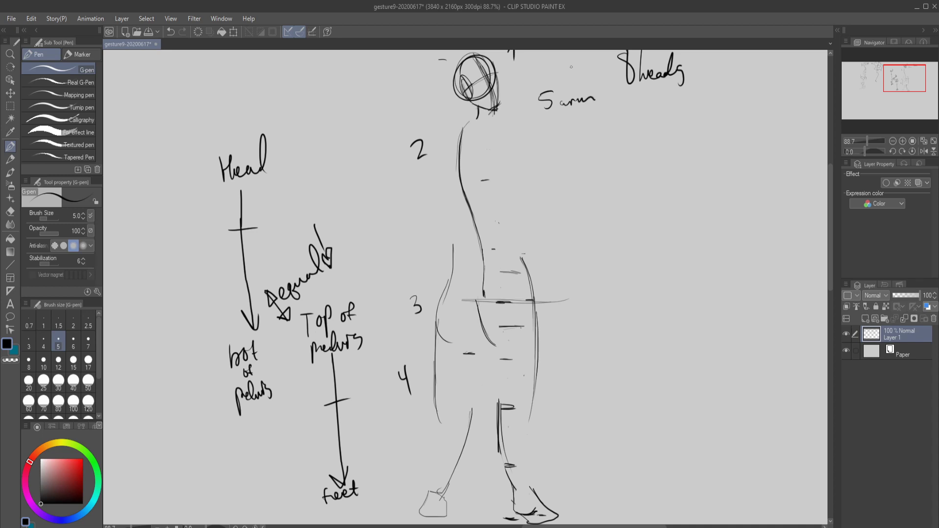
Step: Add the handwritten names head, spine, pelvis and legs to the numbers 1 to 4
mouse_move(521, 52)
left_mouse_down()
mouse_move(524, 61)
mouse_move(562, 59)
left_mouse_up()
mouse_move(400, 169)
left_mouse_down()
mouse_move(411, 184)
mouse_move(418, 167)
mouse_move(436, 162)
left_mouse_up()
mouse_move(400, 329)
left_mouse_down()
mouse_move(419, 317)
mouse_move(425, 324)
left_mouse_up()
left_click_drag(401, 395, 403, 414)
mouse_move(404, 409)
left_mouse_down()
mouse_move(420, 417)
mouse_move(419, 406)
left_mouse_up()
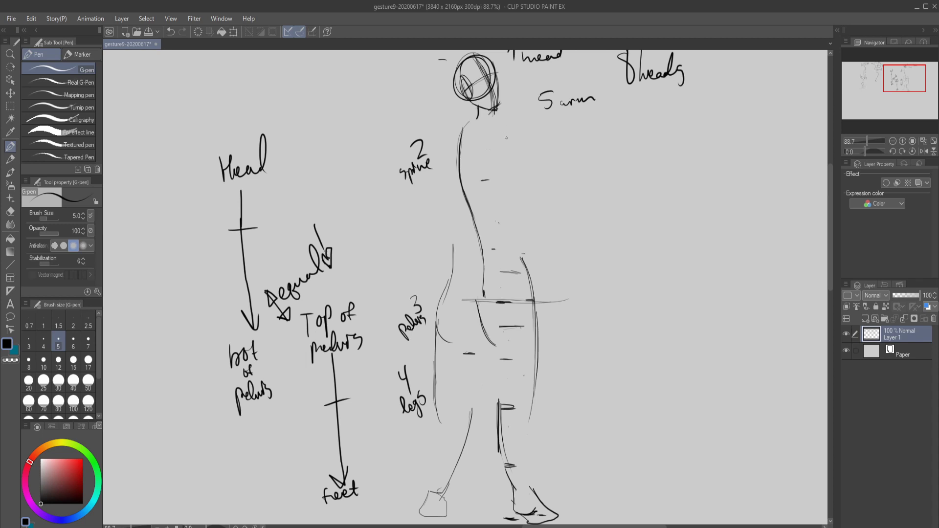
Step: Draw the second figure's near arm from the shoulder down to the hand, plus a short shape for the raised hand in front
left_click_drag(504, 126, 512, 165)
mouse_move(491, 120)
left_mouse_down()
mouse_move(511, 139)
mouse_move(513, 190)
mouse_move(496, 259)
left_mouse_up()
mouse_move(491, 188)
left_mouse_down()
mouse_move(500, 347)
mouse_move(490, 377)
mouse_move(510, 372)
mouse_move(502, 324)
left_mouse_up()
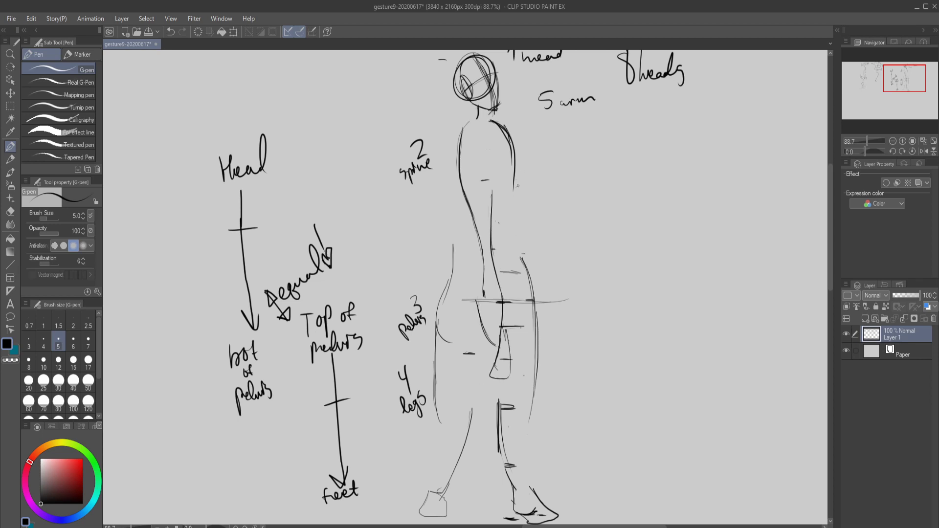
mouse_move(522, 195)
left_mouse_down()
mouse_move(520, 242)
mouse_move(523, 191)
left_mouse_up()
Step: Add curved cross-contour lines around the thighs and lower legs of the second figure
left_click_drag(439, 454, 464, 453)
left_click_drag(447, 419, 470, 415)
left_click_drag(439, 376, 471, 387)
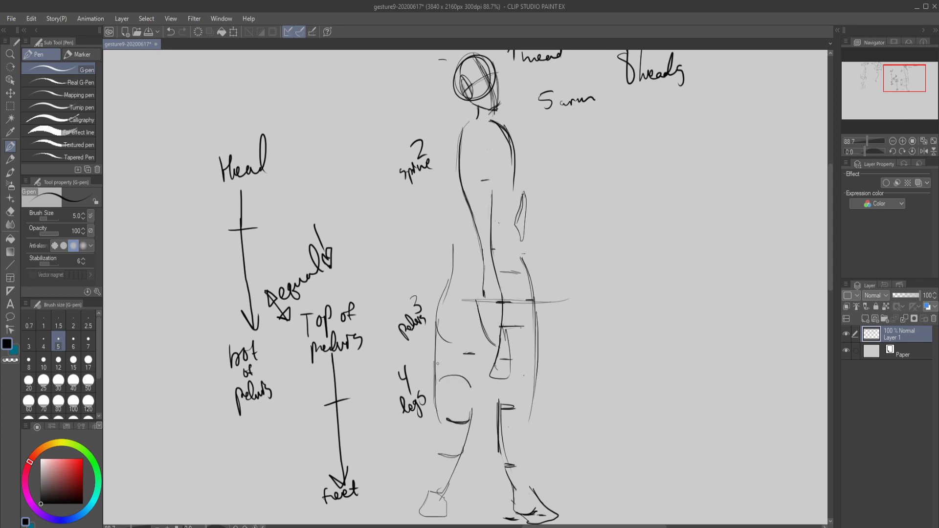
mouse_move(439, 360)
left_mouse_down()
mouse_move(454, 354)
mouse_move(475, 371)
left_mouse_up()
left_click_drag(537, 352, 506, 348)
left_click_drag(536, 379, 511, 384)
left_click_drag(504, 438, 525, 435)
left_click_drag(525, 471, 513, 478)
Step: Draw curved cross-contour lines along the second figure's upper arm and forearm, and save the drawing
left_click_drag(459, 172, 497, 169)
left_click_drag(469, 212, 492, 207)
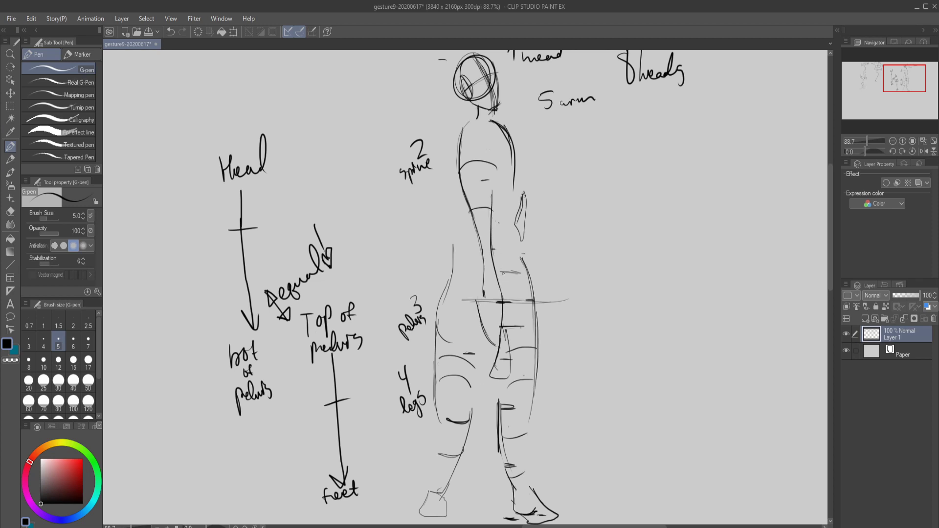
mouse_move(489, 209)
left_mouse_down()
mouse_move(471, 210)
mouse_move(467, 182)
mouse_move(478, 162)
mouse_move(497, 152)
mouse_move(518, 169)
left_mouse_up()
left_click_drag(493, 216, 514, 210)
left_click_drag(492, 266, 513, 263)
left_click_drag(502, 296, 518, 292)
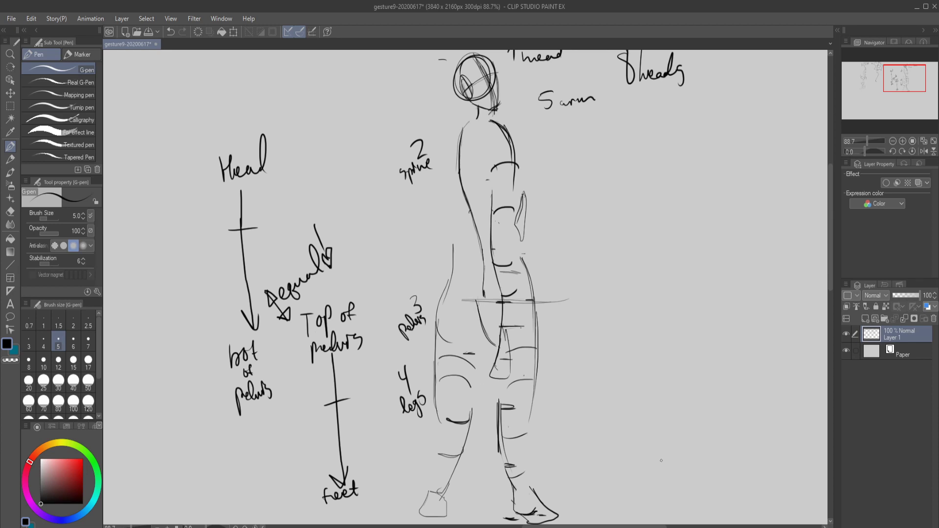
key("ctrl+s")
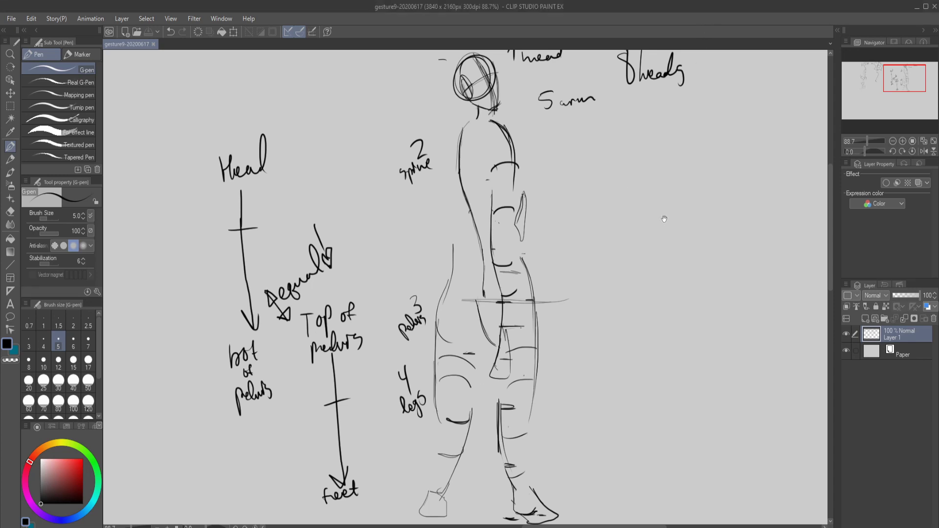
Step: Sketch a third figure's head in the empty canvas area below the first figure as a circle with an ear, a jaw and face guidelines
mouse_move(742, 262)
left_mouse_down()
mouse_move(430, 233)
mouse_move(413, 223)
mouse_move(581, 183)
mouse_move(673, 191)
mouse_move(346, 225)
mouse_move(368, 191)
mouse_move(572, 174)
left_mouse_up()
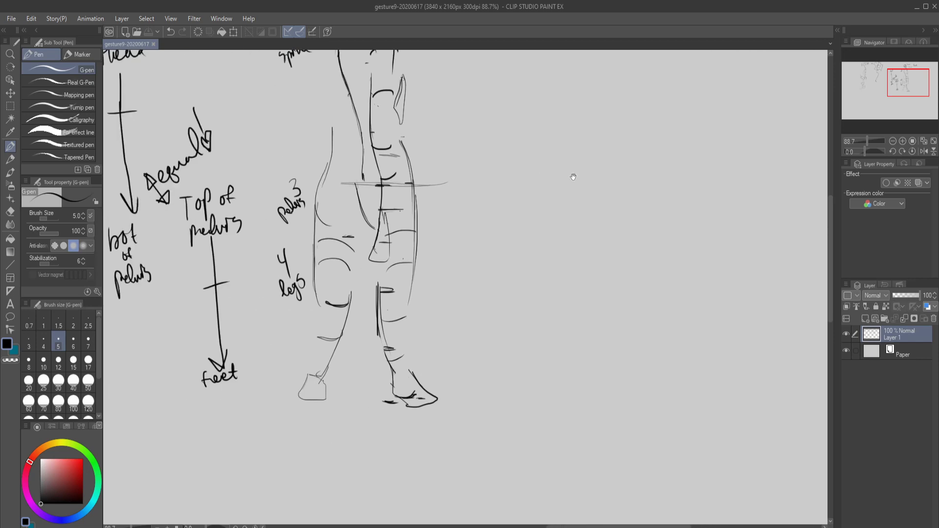
left_click_drag(215, 283, 489, 274)
left_click_drag(234, 311, 405, 274)
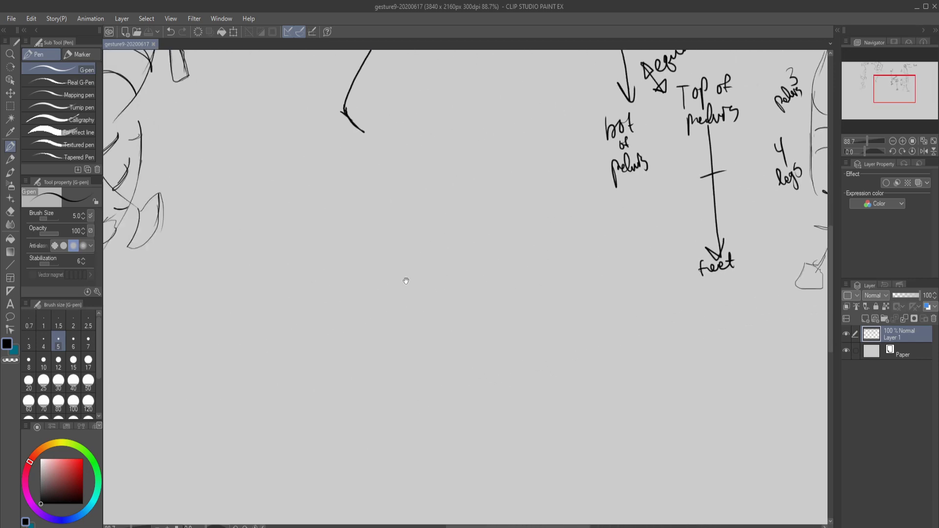
mouse_move(240, 281)
left_mouse_down()
mouse_move(352, 281)
mouse_move(327, 285)
mouse_move(575, 190)
left_mouse_up()
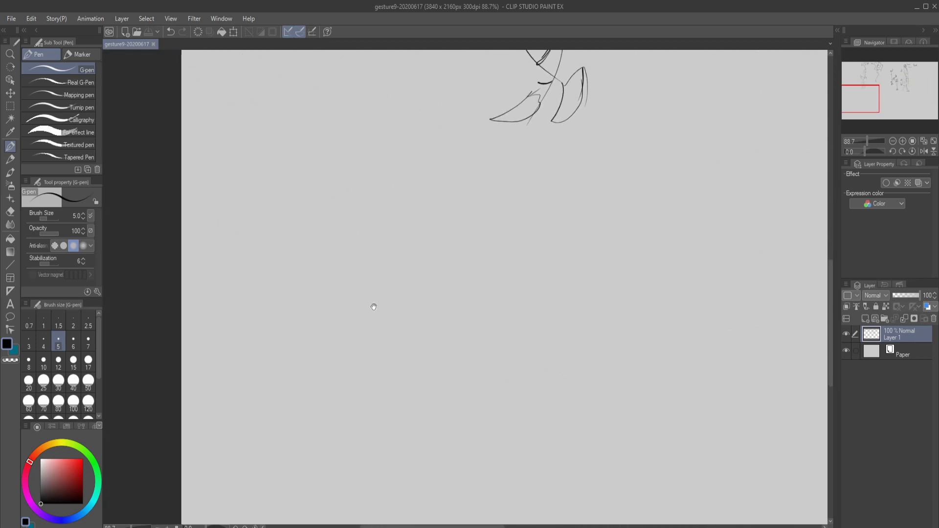
mouse_move(357, 312)
left_mouse_down()
mouse_move(398, 243)
mouse_move(389, 210)
mouse_move(326, 180)
mouse_move(307, 198)
mouse_move(281, 197)
left_mouse_up()
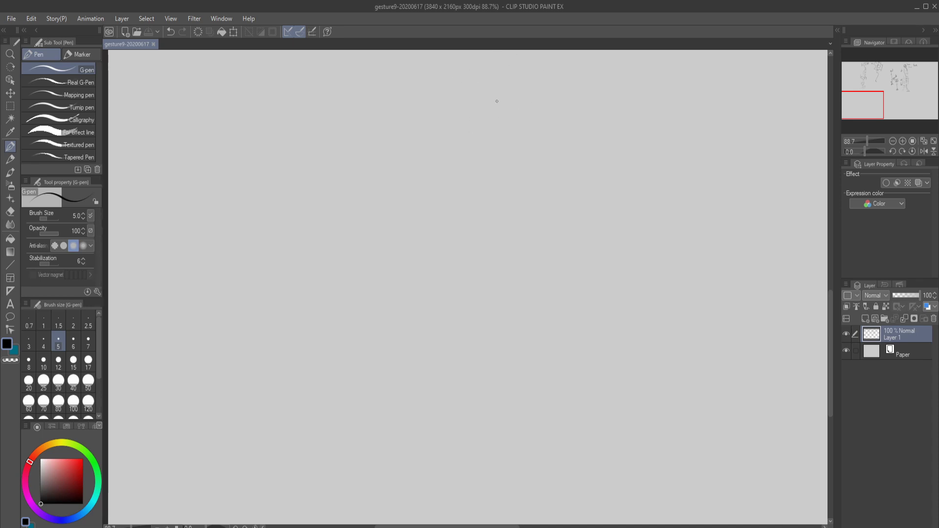
mouse_move(491, 87)
left_mouse_down()
mouse_move(494, 133)
mouse_move(506, 88)
left_mouse_up()
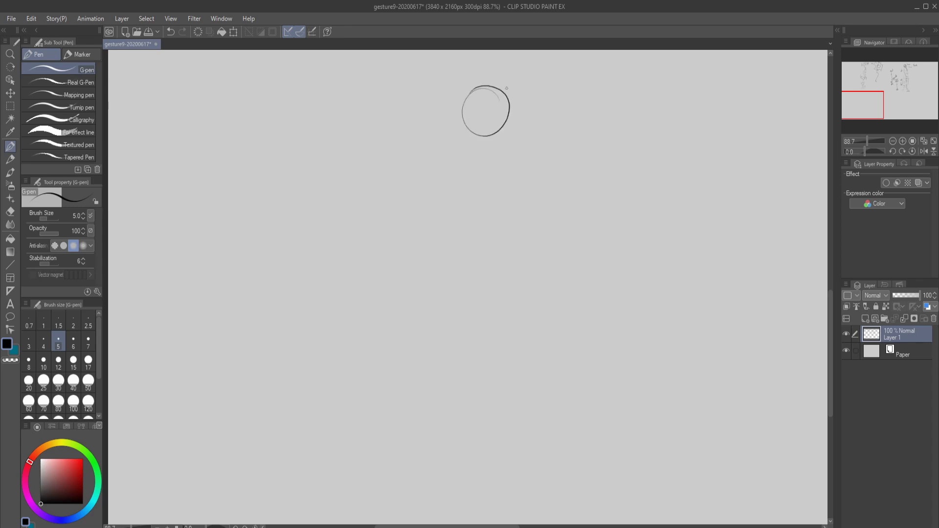
key("ctrl+z")
key("ctrl+z")
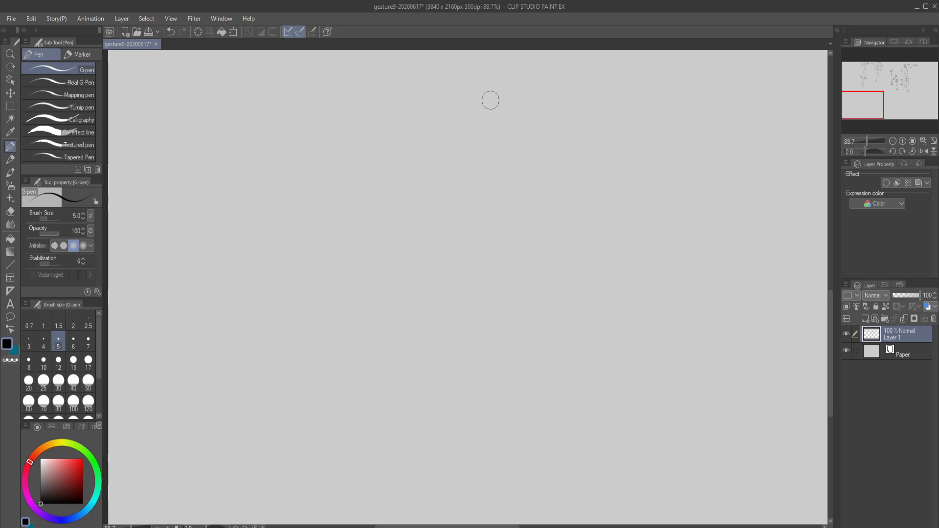
left_click_drag(508, 91, 514, 96)
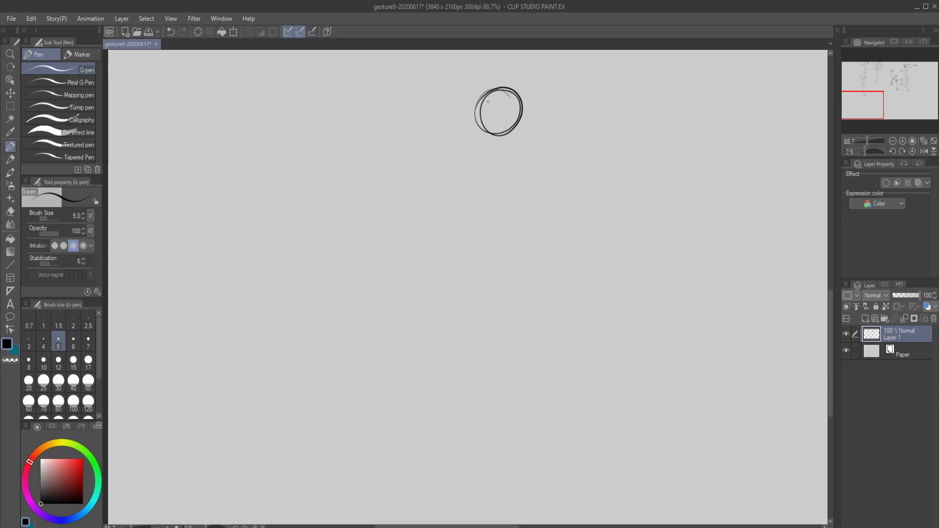
mouse_move(494, 125)
left_mouse_down()
mouse_move(500, 101)
mouse_move(493, 122)
mouse_move(518, 110)
left_mouse_up()
mouse_move(508, 144)
left_mouse_down()
mouse_move(521, 133)
mouse_move(522, 144)
mouse_move(520, 134)
left_mouse_up()
left_click_drag(522, 107, 522, 128)
mouse_move(498, 108)
left_mouse_down()
mouse_move(494, 127)
mouse_move(506, 145)
mouse_move(503, 136)
mouse_move(522, 137)
left_mouse_up()
Step: Draw the third figure's spine line down from the head and two converging crotch curves beneath it
left_click_drag(499, 135, 501, 249)
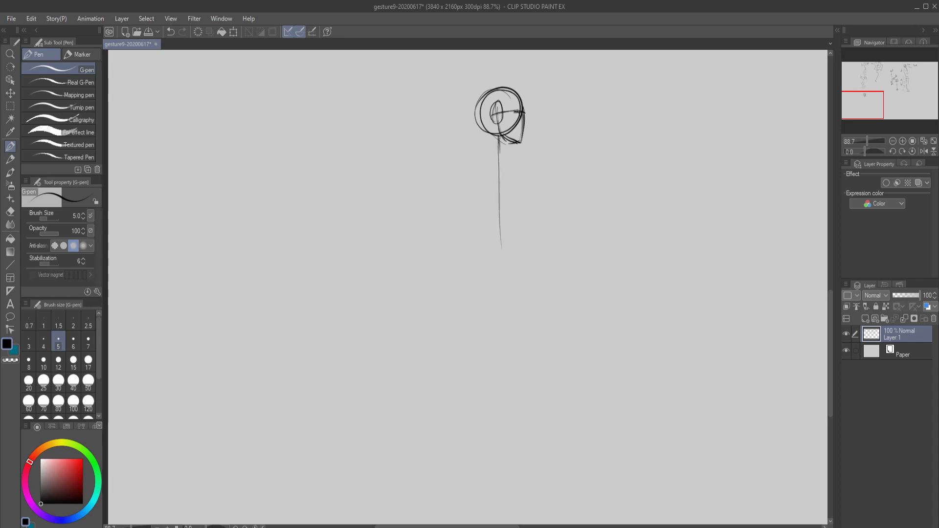
left_click_drag(498, 135, 501, 263)
left_click_drag(499, 231, 507, 275)
mouse_move(482, 267)
left_mouse_down()
mouse_move(508, 294)
mouse_move(526, 255)
left_mouse_up()
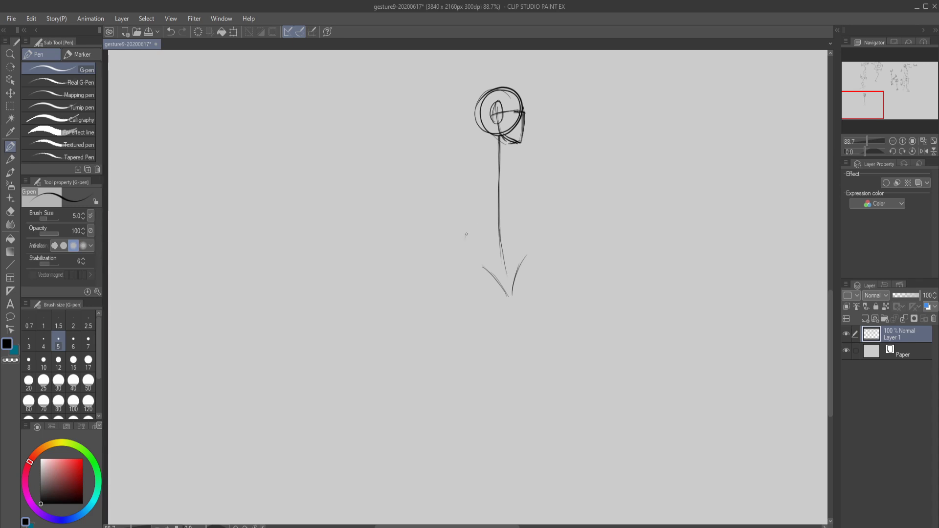
Step: Draw the third figure's outer hip curves on both sides and sketch a light oval ribcage with a shoulder line
left_click_drag(466, 234, 463, 293)
left_click_drag(469, 228, 464, 296)
left_click_drag(531, 239, 537, 286)
mouse_move(484, 240)
left_mouse_down()
mouse_move(489, 147)
mouse_move(531, 234)
left_mouse_up()
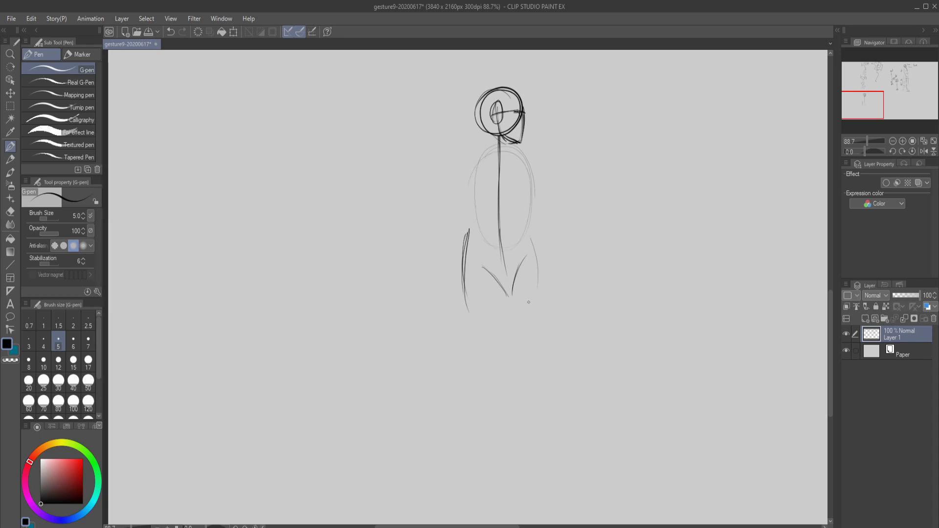
left_click_drag(486, 147, 522, 145)
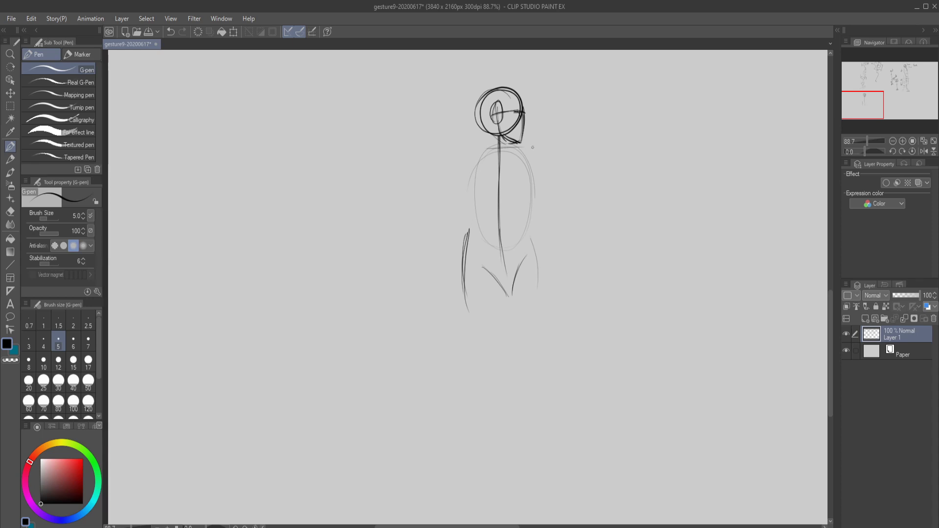
Step: Mark the third figure's chest, waist and crotch levels with short horizontal strokes and add a small navel mark on the spine
left_click_drag(486, 205, 533, 203)
left_click_drag(508, 253, 524, 253)
left_click_drag(497, 317, 521, 316)
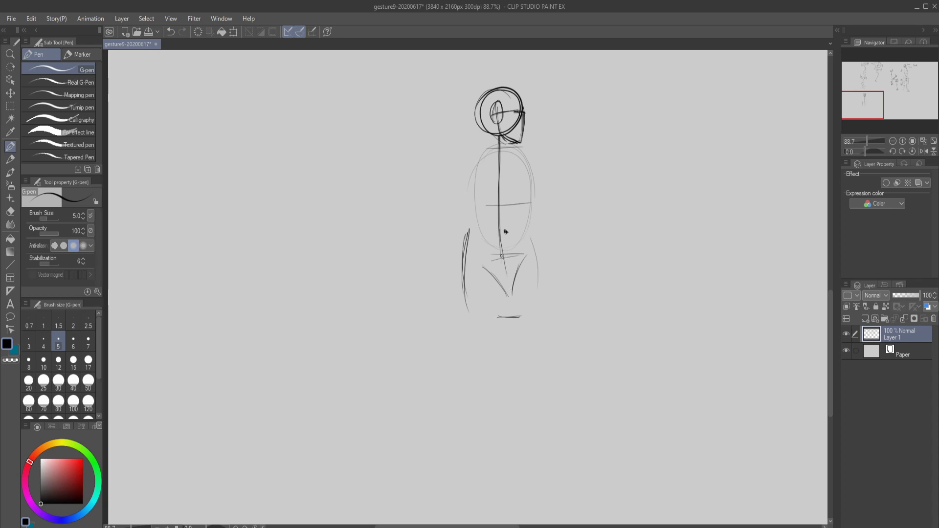
left_click_drag(502, 253, 505, 257)
Step: Erase the third figure's hip and crotch curves and add three evenly spaced horizontal proportion marks down to foot level
mouse_move(470, 237)
left_mouse_down()
mouse_move(455, 280)
mouse_move(481, 254)
mouse_move(509, 299)
mouse_move(528, 253)
mouse_move(541, 282)
mouse_move(518, 325)
left_mouse_up()
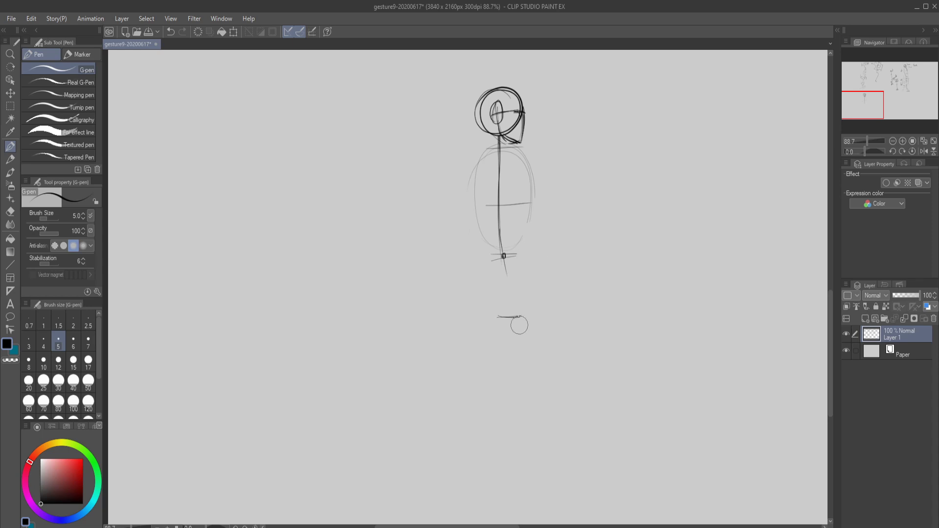
left_click_drag(500, 379, 521, 377)
left_click_drag(502, 436, 523, 434)
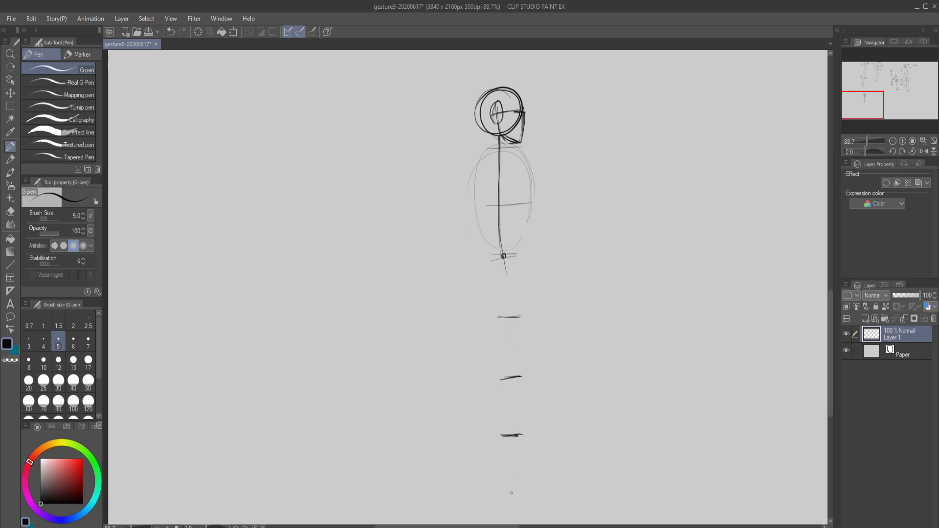
left_click_drag(504, 496, 523, 494)
Step: Redraw the third figure's pelvis lower, with a short top line, two converging crotch curves and long outer hip curves
mouse_move(493, 294)
left_mouse_down()
mouse_move(520, 293)
mouse_move(514, 333)
mouse_move(525, 299)
left_mouse_up()
mouse_move(512, 333)
left_mouse_down()
mouse_move(527, 292)
mouse_move(496, 305)
mouse_move(520, 305)
mouse_move(510, 334)
mouse_move(522, 312)
mouse_move(503, 310)
mouse_move(513, 330)
mouse_move(529, 295)
left_mouse_up()
left_click_drag(536, 279, 548, 316)
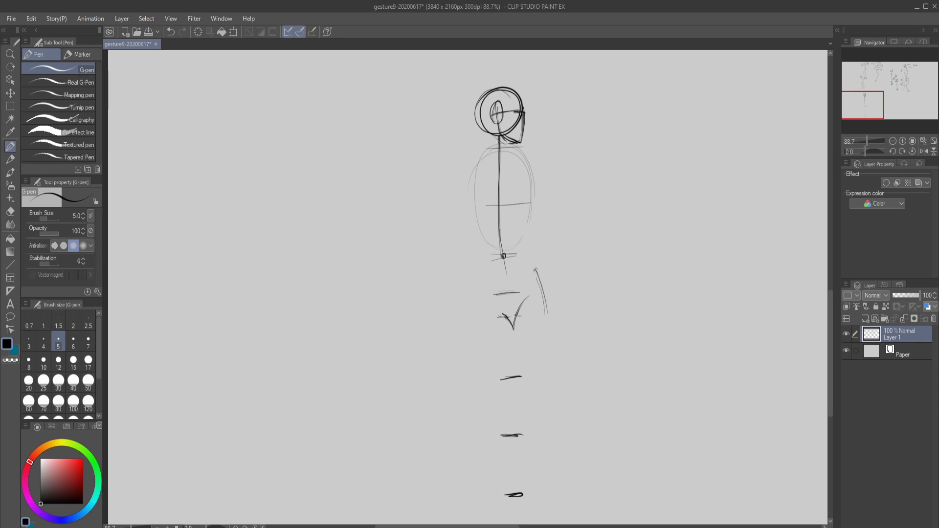
mouse_move(535, 270)
left_mouse_down()
mouse_move(556, 326)
mouse_move(546, 379)
left_mouse_up()
mouse_move(471, 281)
left_mouse_down()
mouse_move(460, 342)
mouse_move(475, 366)
left_mouse_up()
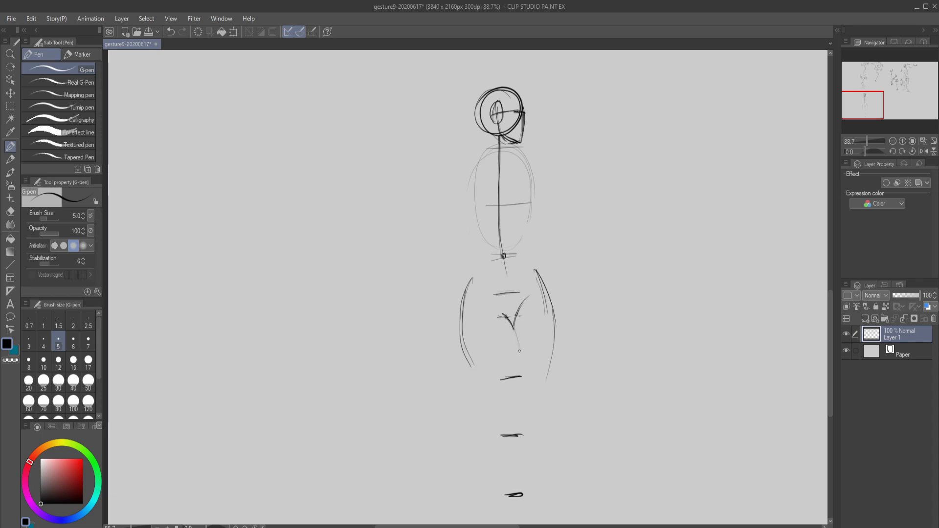
Step: Draw the third figure's inner and outer thigh lines and a raised lower leg bent backward ending in a foot
mouse_move(512, 326)
left_mouse_down()
mouse_move(525, 412)
mouse_move(498, 421)
mouse_move(522, 423)
mouse_move(523, 388)
mouse_move(497, 420)
mouse_move(525, 396)
left_mouse_up()
mouse_move(503, 315)
left_mouse_down()
mouse_move(514, 338)
mouse_move(517, 419)
left_mouse_up()
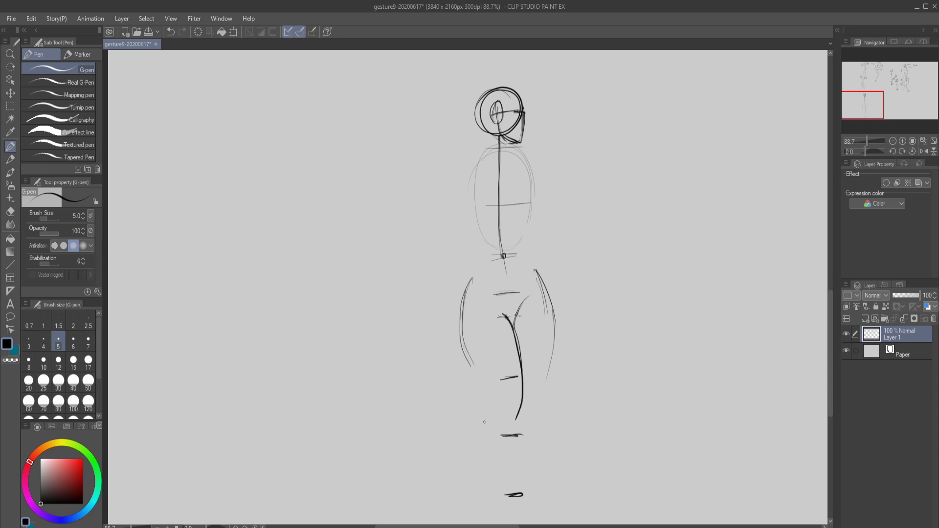
left_click_drag(465, 342, 491, 410)
left_click_drag(487, 423, 449, 405)
key("ctrl+z")
mouse_move(480, 392)
left_mouse_down()
mouse_move(435, 380)
mouse_move(406, 415)
mouse_move(438, 415)
mouse_move(439, 377)
mouse_move(424, 425)
mouse_move(410, 402)
left_mouse_up()
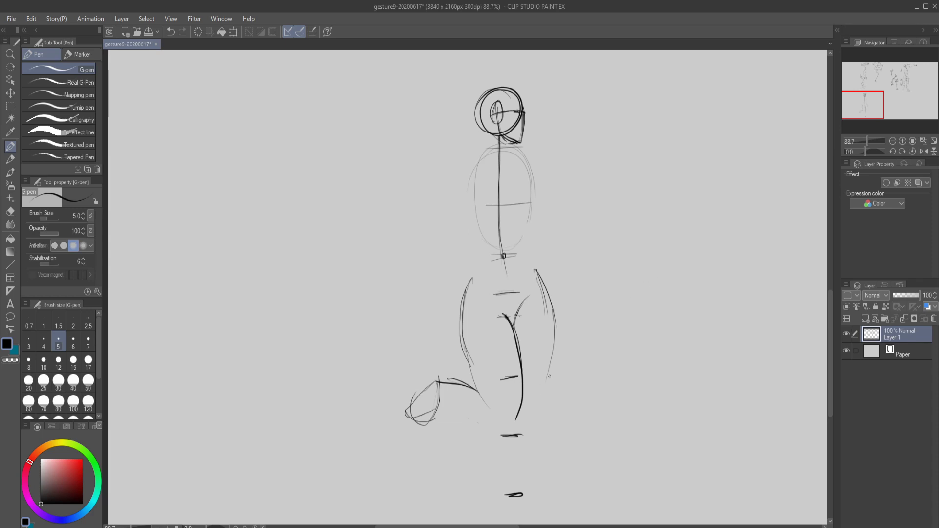
Step: Draw the third figure's standing leg with a curved shin line, erase the excess outer calf line and add a wedge-shaped foot
left_click_drag(550, 366, 523, 496)
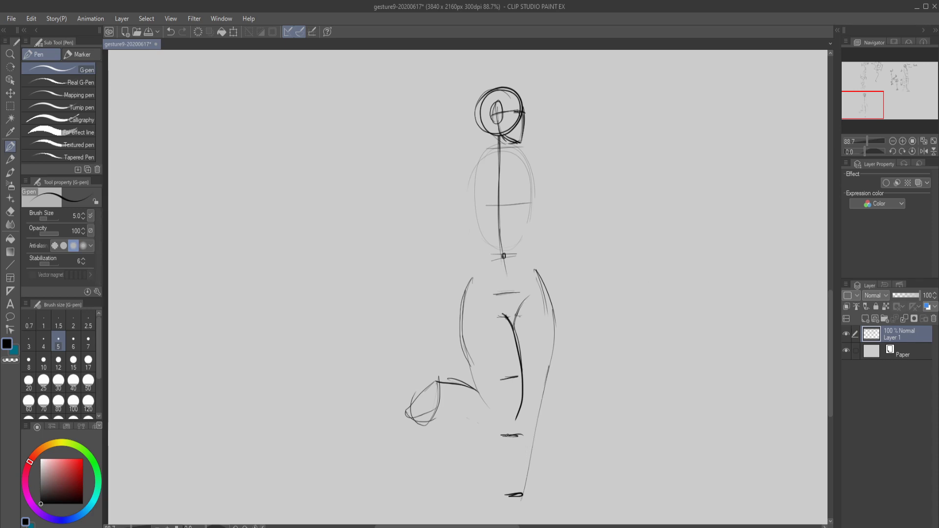
left_click_drag(503, 425, 511, 495)
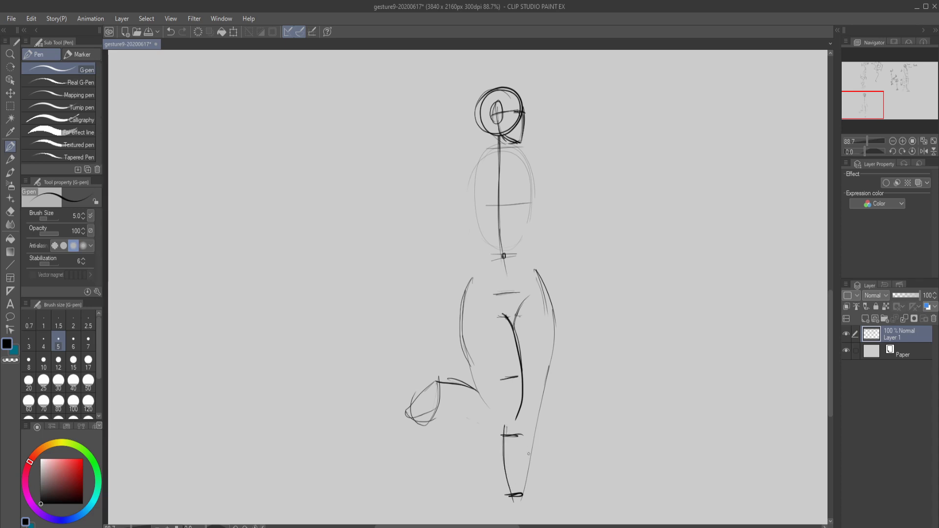
mouse_move(528, 454)
left_mouse_down()
mouse_move(523, 498)
mouse_move(534, 423)
left_mouse_up()
left_click_drag(518, 404, 518, 411)
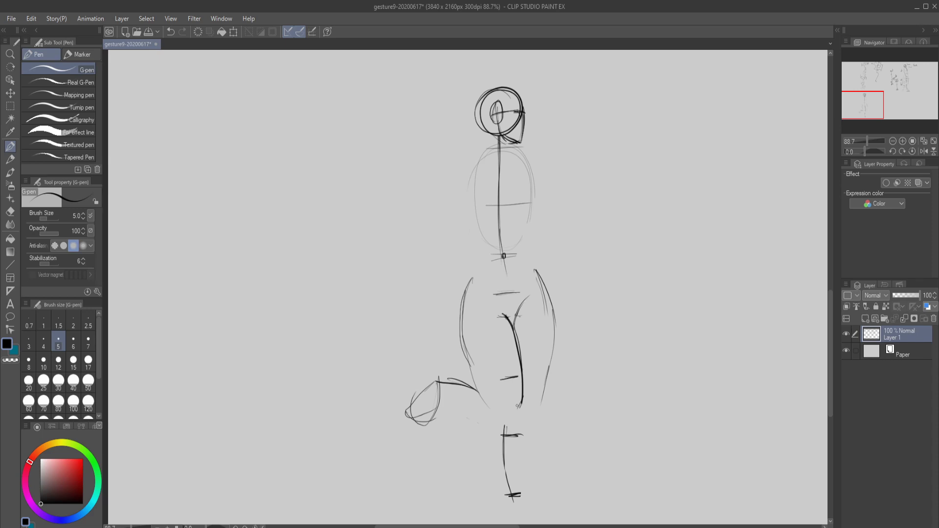
mouse_move(516, 501)
left_mouse_down()
mouse_move(559, 509)
mouse_move(549, 488)
mouse_move(516, 500)
mouse_move(553, 493)
left_mouse_up()
Step: Sketch the third figure's lowered back arm with upper-arm and forearm curves and a simple hand, undoing the stray last stroke
left_click_drag(461, 157, 429, 211)
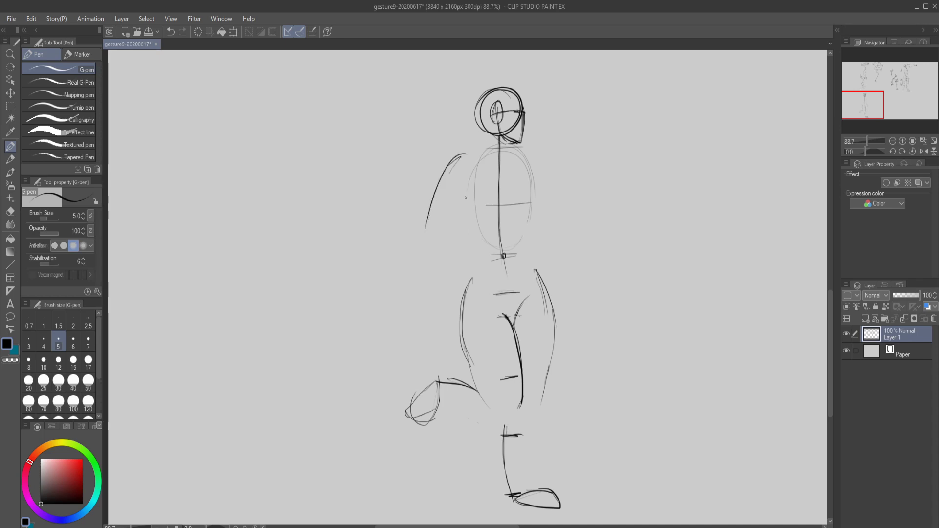
mouse_move(448, 236)
left_mouse_down()
mouse_move(403, 324)
mouse_move(430, 279)
mouse_move(392, 311)
mouse_move(401, 300)
mouse_move(386, 352)
mouse_move(403, 348)
mouse_move(398, 299)
left_mouse_up()
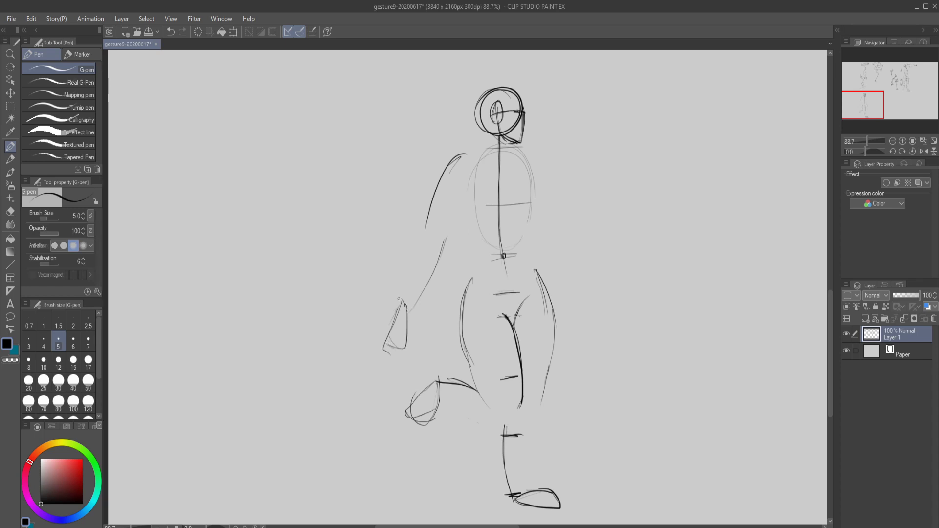
key("ctrl+z")
Step: Sketch the third figure's raised arm with a simple hand beside the head and redraw its forearm as a bolder curve
left_click_drag(548, 178, 588, 138)
left_click_drag(551, 175, 597, 123)
mouse_move(572, 120)
left_mouse_down()
mouse_move(550, 69)
mouse_move(556, 59)
mouse_move(575, 74)
mouse_move(534, 66)
mouse_move(532, 74)
mouse_move(565, 73)
mouse_move(564, 65)
left_mouse_up()
key("ctrl+z")
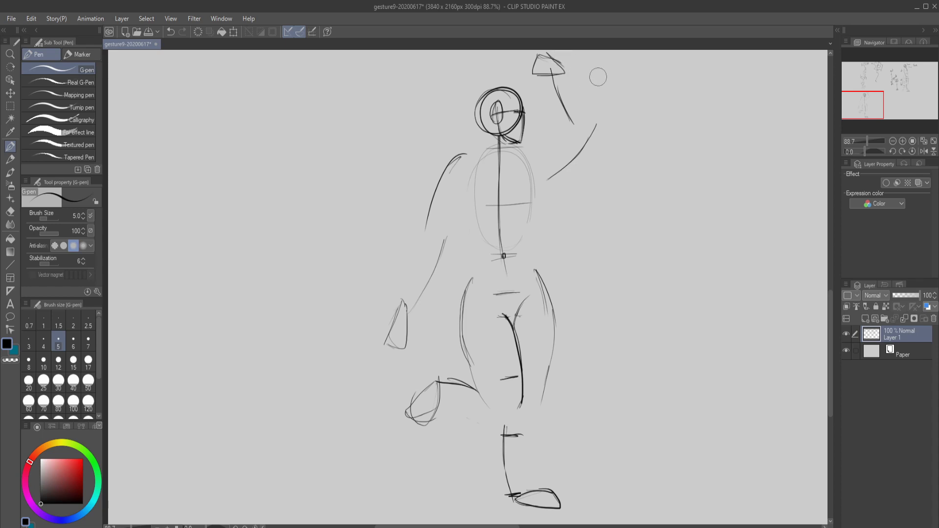
left_click_drag(557, 91, 572, 120)
left_click_drag(565, 77, 582, 126)
left_click_drag(563, 76, 570, 110)
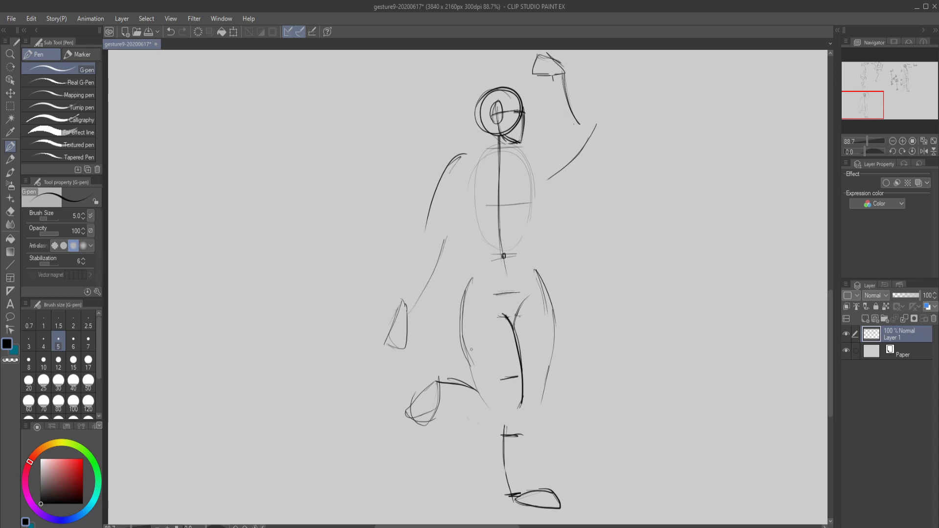
Step: Draw curved cross-contour lines across the third figure's thighs, bent lower leg and standing shin
left_click_drag(471, 349, 516, 337)
left_click_drag(475, 375, 521, 367)
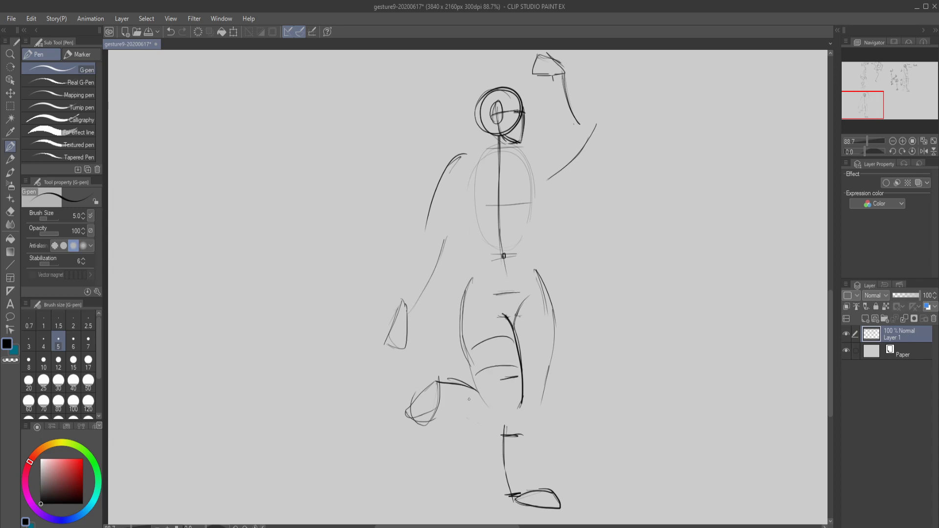
mouse_move(457, 385)
left_mouse_down()
mouse_move(463, 411)
mouse_move(485, 429)
left_mouse_up()
left_click_drag(521, 342, 557, 345)
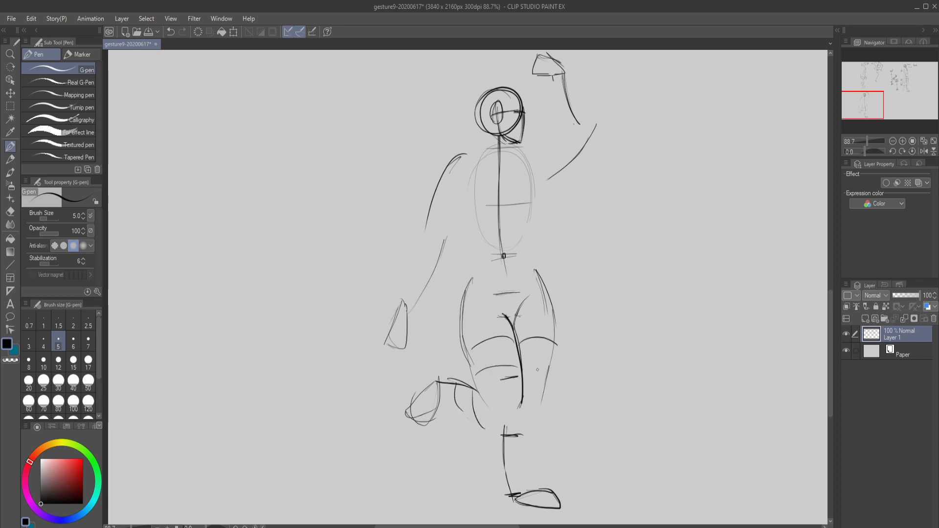
mouse_move(509, 446)
left_mouse_down()
mouse_move(529, 452)
mouse_move(529, 473)
left_mouse_up()
Step: Draw curved cross-contour lines along the third figure's lowered and raised arms, and save the drawing
mouse_move(422, 283)
left_mouse_down()
mouse_move(408, 271)
mouse_move(438, 263)
left_mouse_up()
left_click_drag(449, 188, 461, 204)
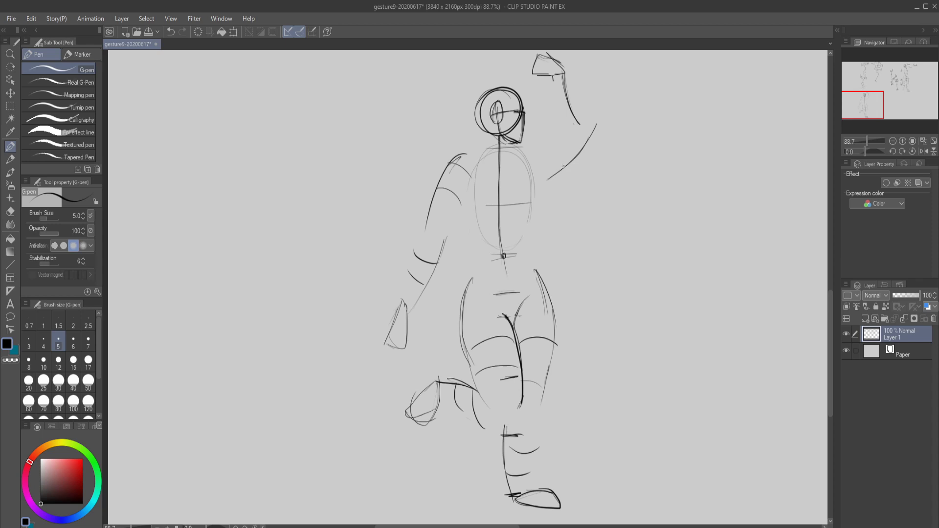
mouse_move(561, 168)
left_mouse_down()
mouse_move(538, 147)
mouse_move(584, 153)
left_mouse_up()
mouse_move(567, 84)
left_mouse_down()
mouse_move(592, 92)
mouse_move(571, 110)
left_mouse_up()
key("ctrl+s")
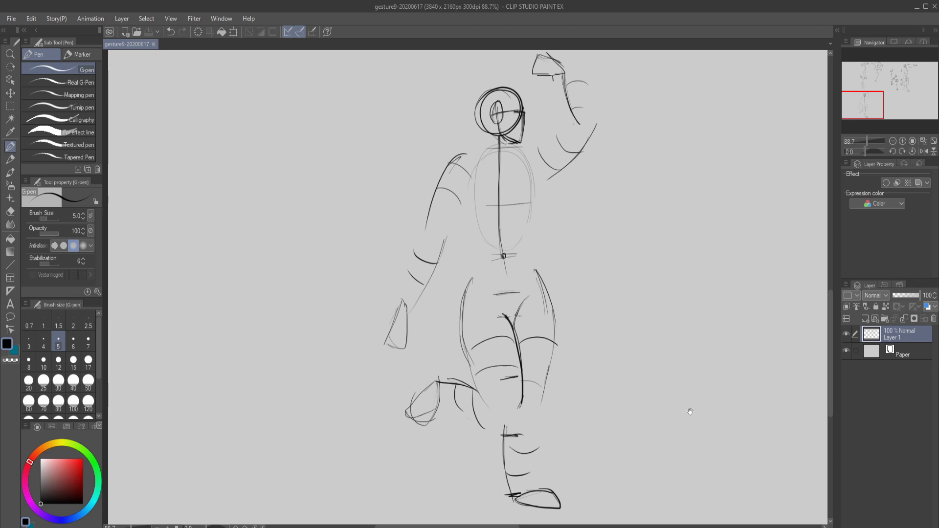
Step: Sketch a circle for a fourth figure's head in the empty canvas area beside the third figure, redrawing the first attempt rounder
left_click_drag(689, 412, 204, 403)
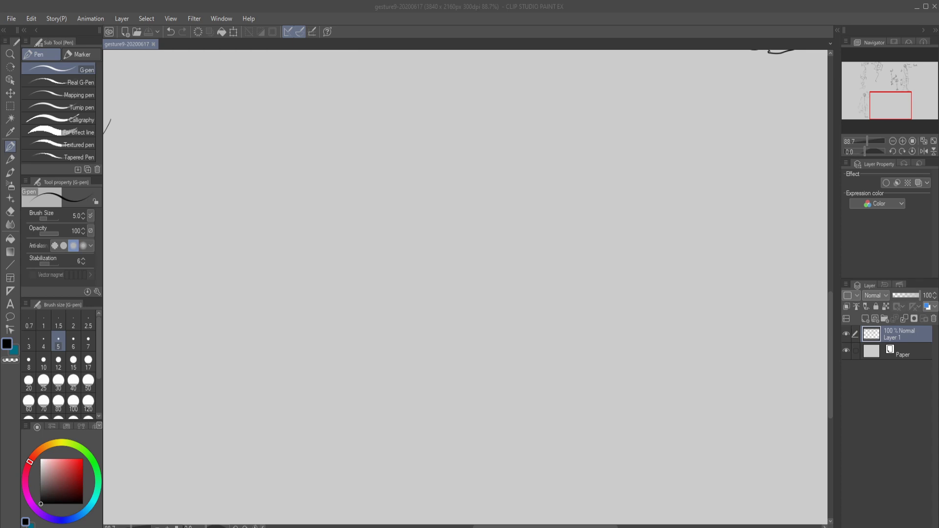
double_click(76, 7)
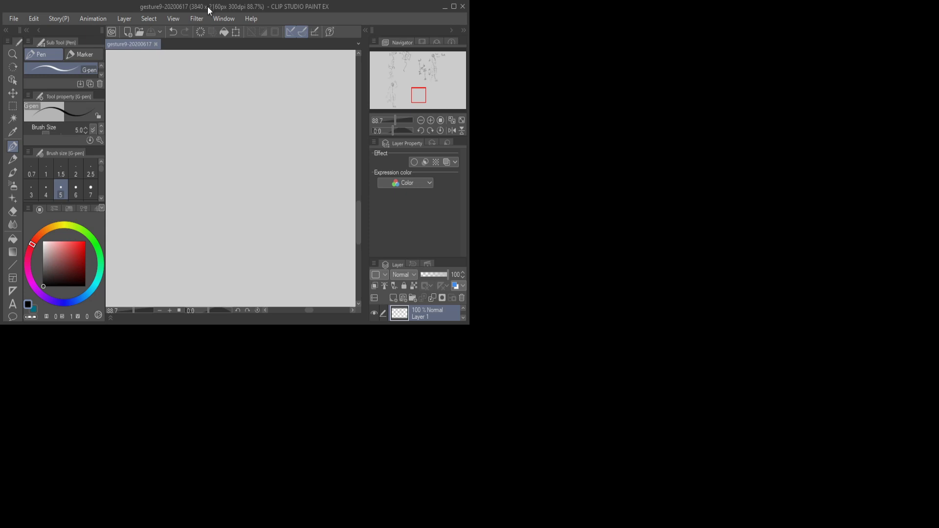
left_click_drag(207, 7, 454, 5)
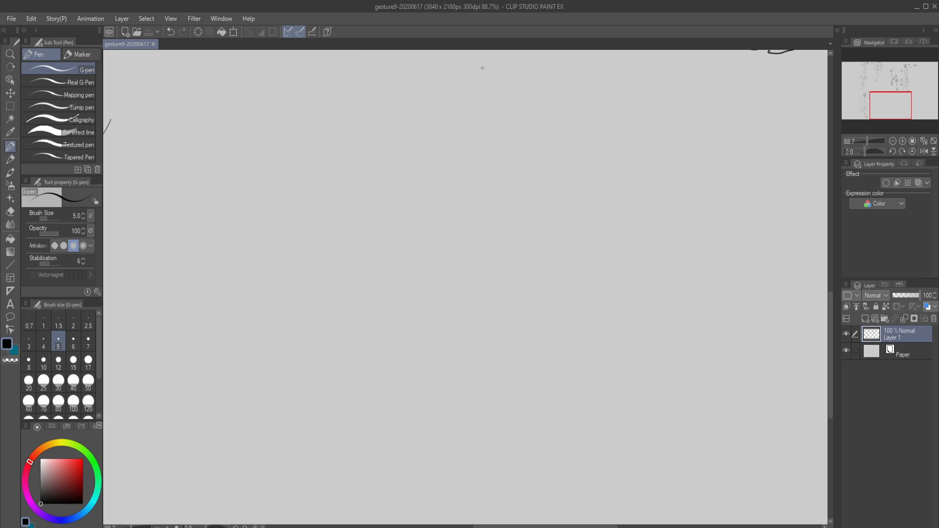
mouse_move(482, 68)
left_mouse_down()
mouse_move(468, 85)
mouse_move(505, 79)
mouse_move(491, 106)
mouse_move(498, 73)
left_mouse_up()
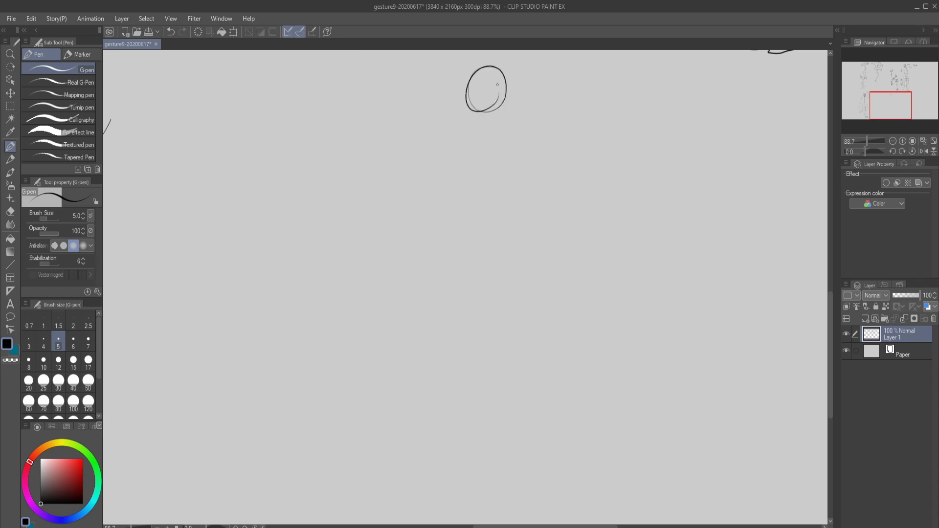
key("ctrl+z")
mouse_move(491, 67)
left_mouse_down()
mouse_move(469, 107)
mouse_move(482, 69)
left_mouse_up()
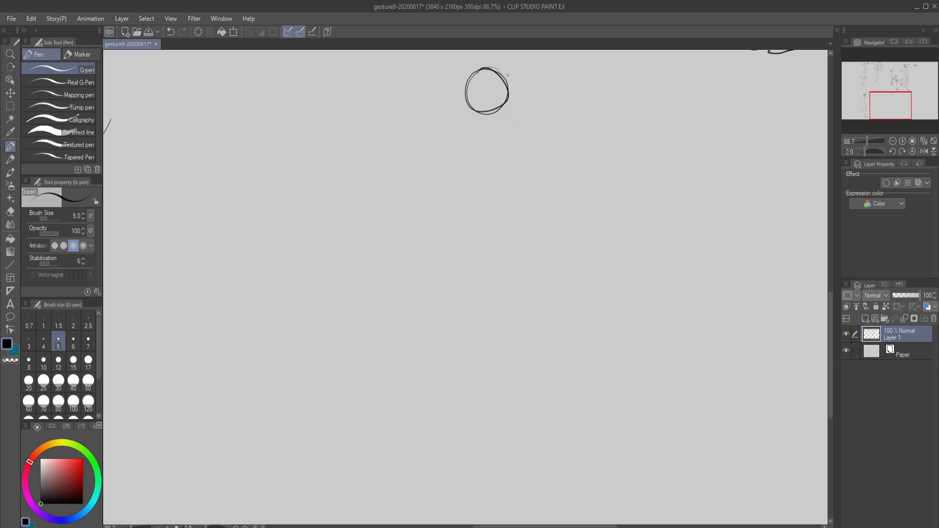
Step: Add an eye line, a tapering jaw with chin and a vertical face centerline to the fourth figure's head
mouse_move(467, 96)
left_mouse_down()
mouse_move(514, 91)
mouse_move(500, 94)
left_mouse_up()
left_click_drag(487, 132, 496, 129)
mouse_move(468, 101)
left_mouse_down()
mouse_move(486, 131)
mouse_move(504, 120)
mouse_move(495, 133)
left_mouse_up()
mouse_move(507, 108)
left_mouse_down()
mouse_move(469, 109)
mouse_move(495, 136)
left_mouse_up()
left_click_drag(466, 104, 483, 134)
mouse_move(508, 100)
left_mouse_down()
mouse_move(489, 118)
mouse_move(470, 107)
mouse_move(489, 132)
left_mouse_up()
left_click_drag(486, 69, 493, 135)
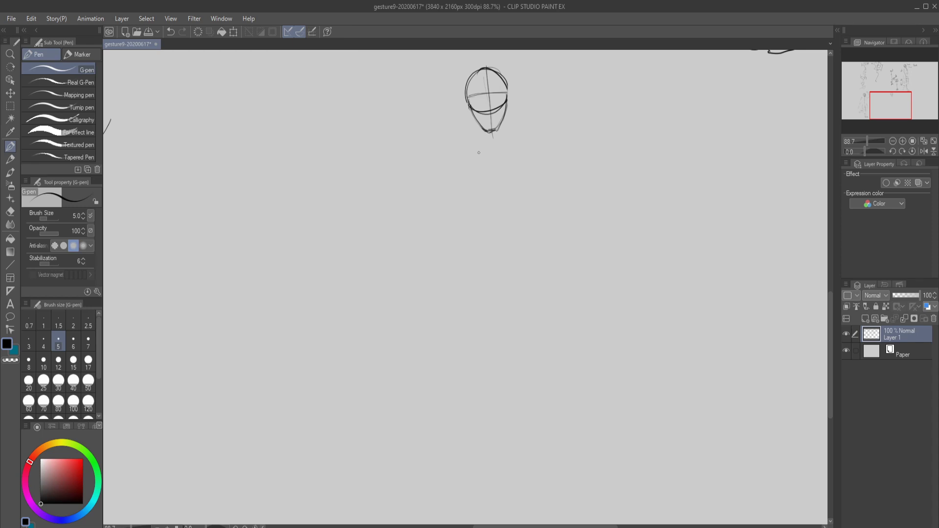
Step: Draw the fourth figure's slanted spine line down from the chin and a short crotch curve beneath it
left_click_drag(490, 132, 493, 147)
key("ctrl+z")
left_click_drag(490, 132, 514, 243)
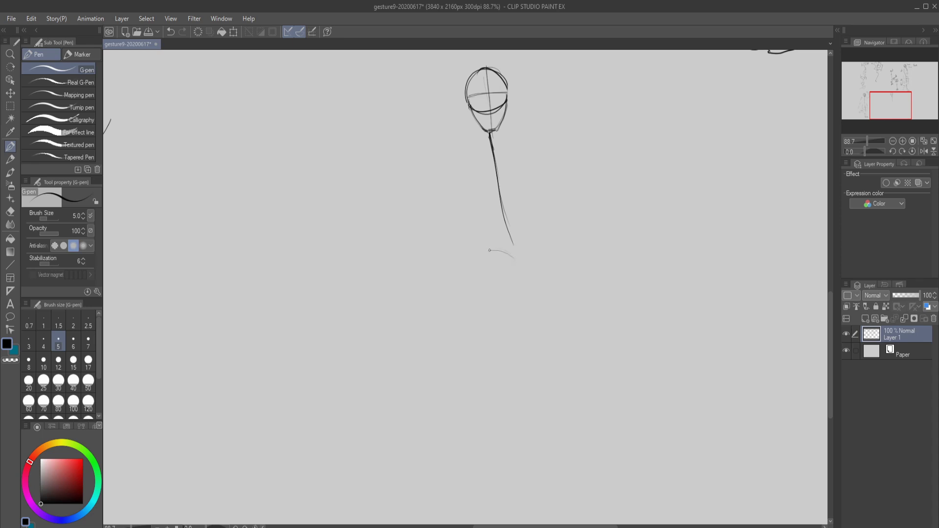
left_click_drag(489, 250, 501, 252)
Step: Sketch a small side example of a bent figure with a circle head, draped over an oval-topped cylindrical support
mouse_move(681, 144)
left_mouse_down()
mouse_move(704, 153)
mouse_move(682, 164)
mouse_move(736, 195)
mouse_move(727, 192)
mouse_move(771, 184)
mouse_move(753, 230)
left_mouse_up()
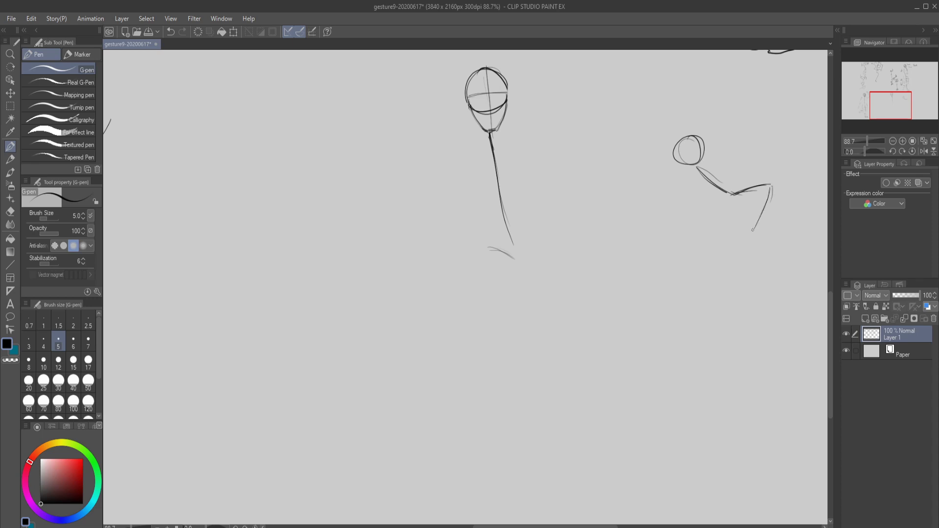
mouse_move(745, 193)
left_mouse_down()
mouse_move(777, 202)
mouse_move(749, 192)
mouse_move(770, 212)
mouse_move(771, 202)
mouse_move(755, 233)
left_mouse_up()
mouse_move(727, 205)
left_mouse_down()
mouse_move(751, 202)
mouse_move(720, 206)
mouse_move(734, 196)
mouse_move(728, 240)
left_mouse_up()
left_click_drag(746, 209, 744, 244)
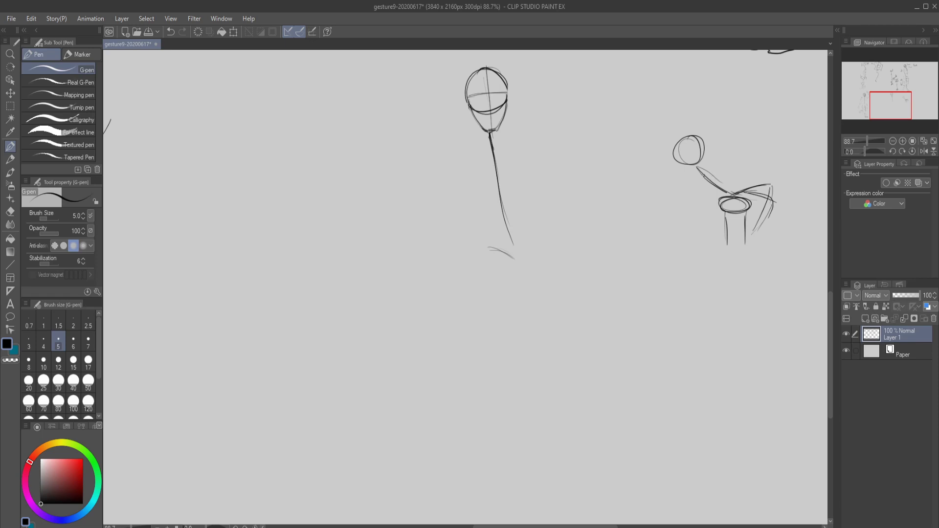
Step: Thicken the small example figure's torso and leg lines with heavy strokes and add arrows pointing at its bends
mouse_move(699, 170)
left_mouse_down()
mouse_move(722, 178)
mouse_move(705, 161)
left_mouse_up()
mouse_move(706, 167)
left_mouse_down()
mouse_move(724, 188)
mouse_move(718, 201)
left_mouse_up()
mouse_move(699, 171)
left_mouse_down()
mouse_move(723, 176)
mouse_move(709, 160)
mouse_move(722, 181)
mouse_move(769, 185)
mouse_move(754, 225)
left_mouse_up()
mouse_move(766, 192)
left_mouse_down()
mouse_move(749, 230)
mouse_move(763, 185)
mouse_move(750, 231)
left_mouse_up()
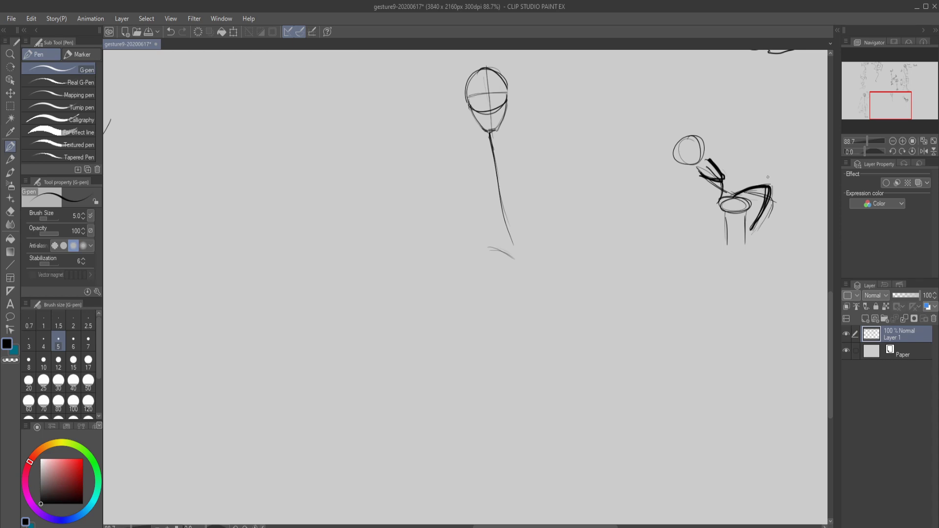
mouse_move(726, 156)
left_mouse_down()
mouse_move(719, 168)
mouse_move(765, 181)
mouse_move(717, 168)
mouse_move(729, 171)
mouse_move(731, 160)
left_mouse_up()
left_click_drag(780, 198, 782, 204)
left_click_drag(731, 179, 732, 187)
Step: Draw the fourth figure's converging crotch curves, erase them and place horizontal proportion marks on and below the spine
left_click_drag(519, 260, 534, 235)
mouse_move(469, 253)
left_mouse_down()
mouse_move(513, 257)
mouse_move(553, 236)
mouse_move(519, 256)
mouse_move(551, 237)
left_mouse_up()
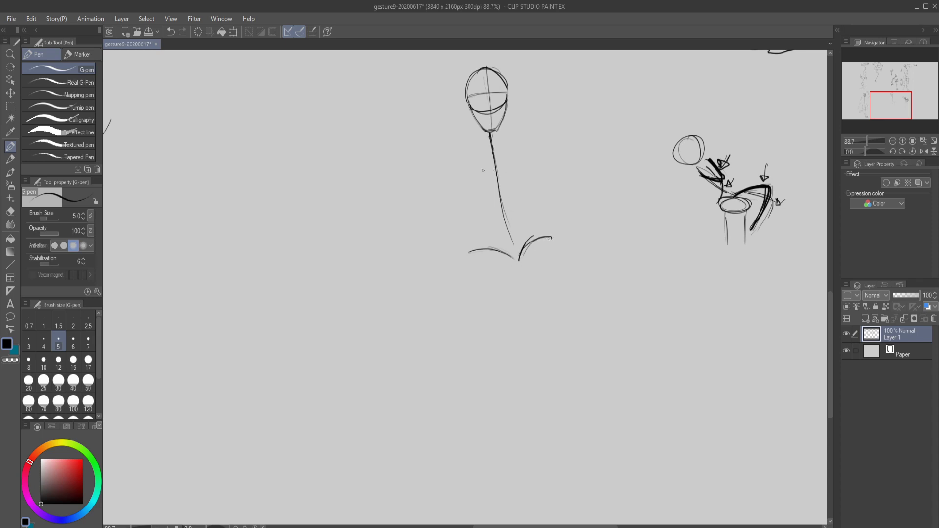
left_click_drag(488, 187, 514, 184)
mouse_move(470, 257)
left_mouse_down()
mouse_move(536, 260)
mouse_move(492, 253)
mouse_move(521, 243)
left_mouse_up()
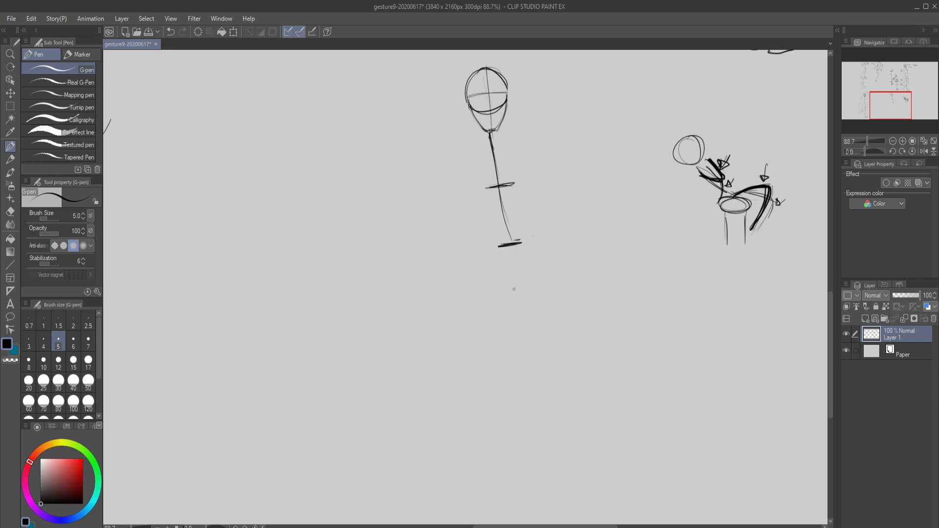
left_click_drag(514, 298, 538, 297)
Step: Draw a long diagonal demonstration line with horizontal cross strokes between the two figures, and erase it
left_click_drag(618, 155, 683, 342)
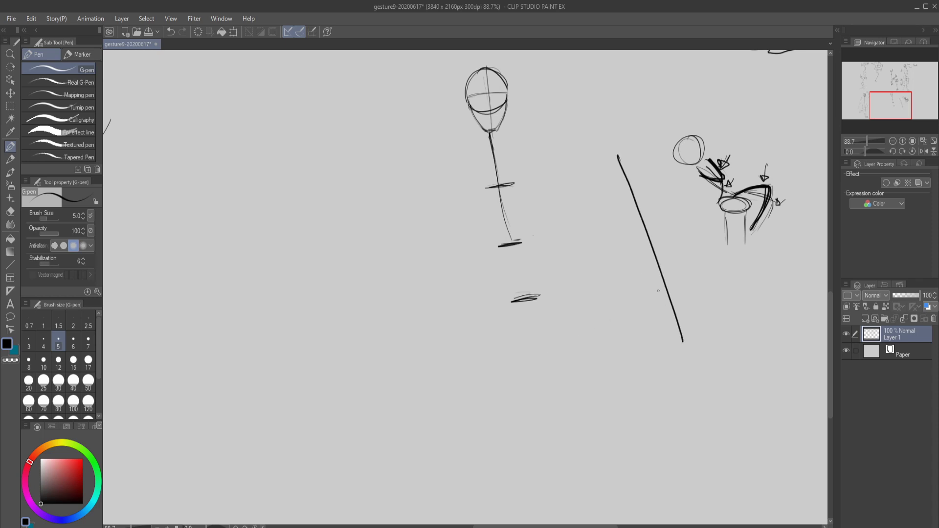
left_click_drag(621, 176, 635, 175)
left_click_drag(623, 229, 672, 227)
left_click_drag(653, 321, 712, 317)
mouse_move(668, 388)
left_mouse_down()
mouse_move(736, 385)
mouse_move(662, 394)
mouse_move(695, 380)
mouse_move(680, 370)
mouse_move(723, 327)
mouse_move(704, 306)
mouse_move(612, 274)
mouse_move(642, 258)
mouse_move(663, 214)
mouse_move(603, 182)
mouse_move(619, 147)
left_mouse_up()
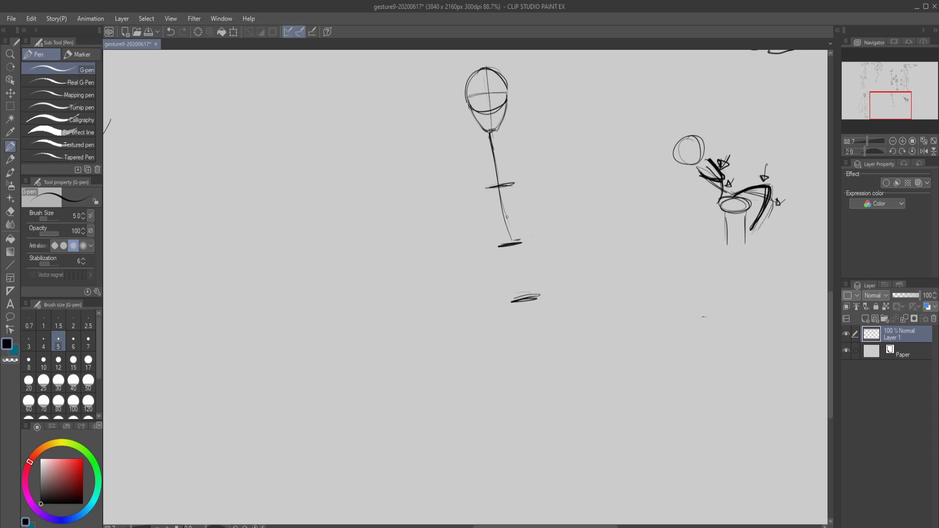
Step: Erase the fourth figure's proportion marks and redraw horizontal marks at chest, waist, crotch and knee levels
left_click_drag(485, 188, 526, 186)
left_click_drag(500, 244, 538, 241)
left_click_drag(525, 280, 541, 304)
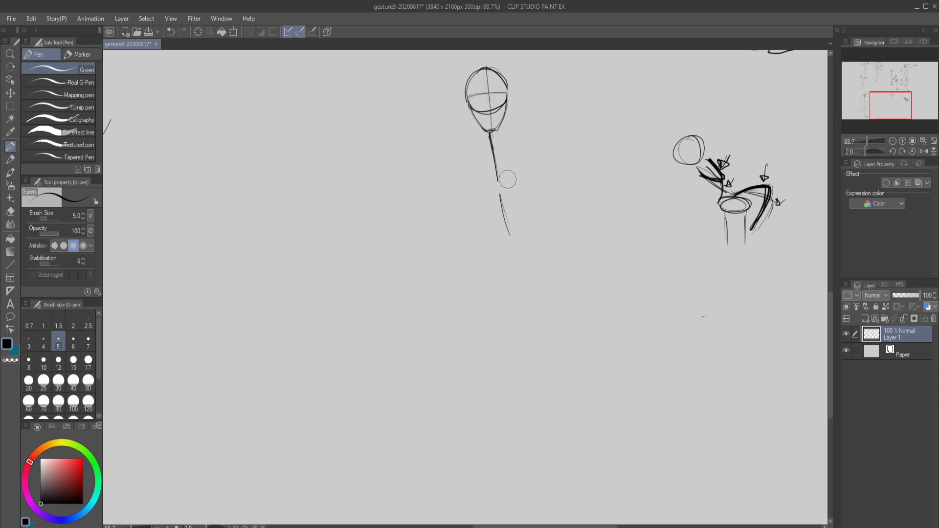
left_click_drag(488, 173, 510, 175)
left_click_drag(499, 232, 523, 230)
mouse_move(526, 293)
left_mouse_down()
mouse_move(518, 300)
mouse_move(546, 299)
left_mouse_up()
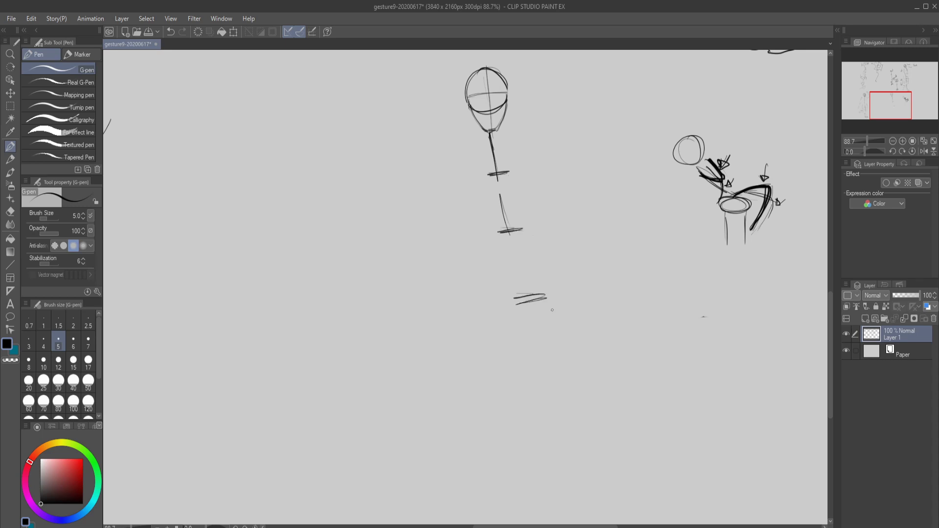
mouse_move(562, 362)
left_mouse_down()
mouse_move(539, 367)
mouse_move(570, 365)
left_mouse_up()
Step: Redraw the fourth figure's spine through the chest and waist marks and draw two converging crotch curves above the crotch mark
left_click_drag(496, 175, 513, 239)
mouse_move(511, 277)
left_mouse_down()
mouse_move(491, 276)
mouse_move(531, 287)
mouse_move(551, 254)
left_mouse_up()
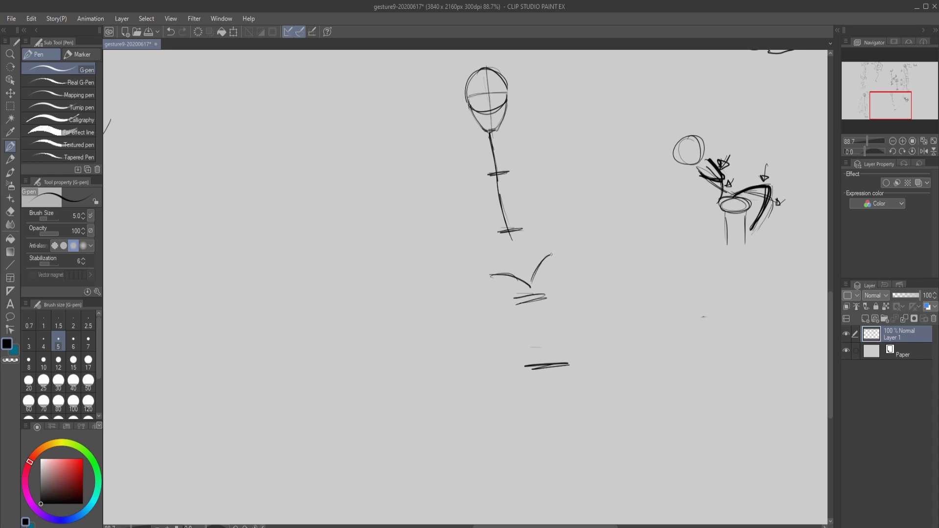
Step: Extend the fourth figure's left crotch curve and write "X-Ray" below the small side-bent torso sketch
mouse_move(484, 275)
left_mouse_down()
mouse_move(552, 258)
mouse_move(491, 276)
mouse_move(545, 264)
mouse_move(496, 297)
mouse_move(525, 255)
mouse_move(490, 265)
mouse_move(552, 246)
mouse_move(533, 256)
left_mouse_up()
mouse_move(700, 282)
left_mouse_down()
mouse_move(685, 324)
mouse_move(702, 323)
left_mouse_up()
mouse_move(705, 307)
left_mouse_down()
mouse_move(724, 291)
mouse_move(733, 307)
mouse_move(760, 310)
mouse_move(767, 335)
left_mouse_up()
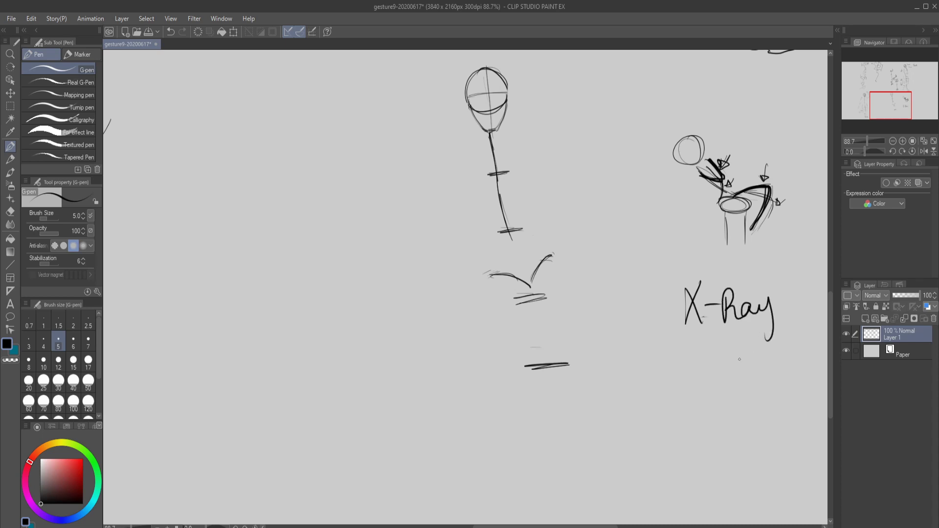
Step: Draw a cartoon face with cap, sunglasses and a raised hand below the "X-Ray" note, and add the word "Charles"
mouse_move(732, 360)
left_mouse_down()
mouse_move(783, 360)
mouse_move(748, 368)
mouse_move(775, 375)
mouse_move(783, 362)
left_mouse_up()
mouse_move(729, 347)
left_mouse_down()
mouse_move(727, 359)
mouse_move(745, 336)
mouse_move(789, 352)
mouse_move(730, 348)
mouse_move(787, 351)
left_mouse_up()
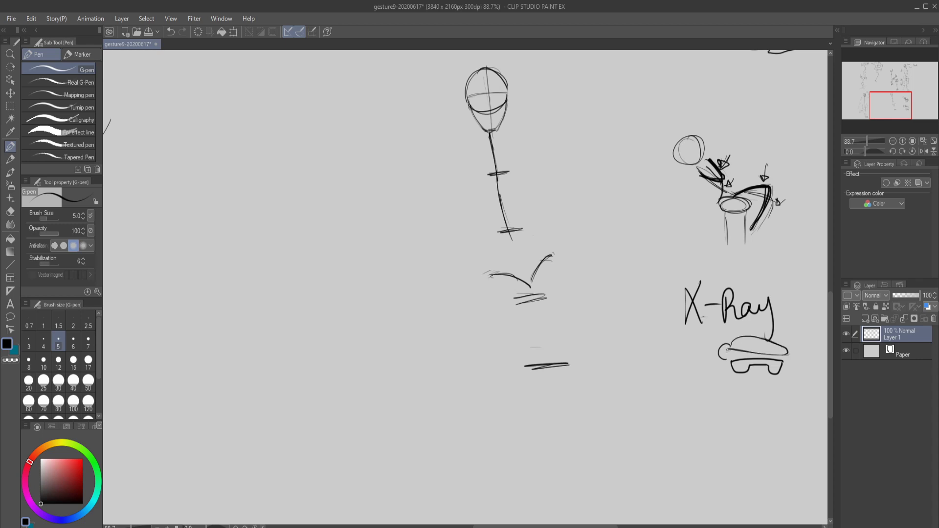
mouse_move(722, 363)
left_mouse_down()
mouse_move(735, 417)
mouse_move(778, 413)
mouse_move(787, 354)
mouse_move(755, 379)
mouse_move(765, 392)
mouse_move(752, 389)
mouse_move(748, 401)
mouse_move(778, 401)
mouse_move(741, 402)
left_mouse_up()
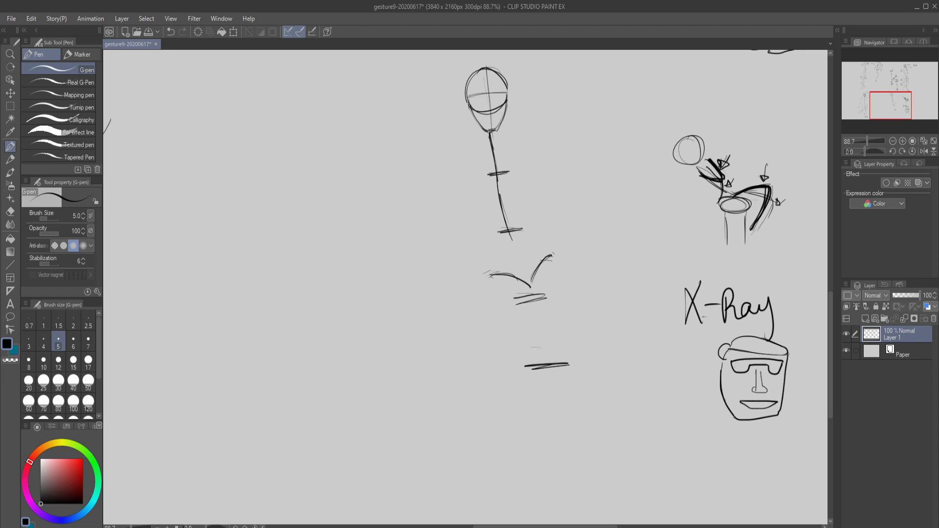
mouse_move(712, 412)
left_mouse_down()
mouse_move(703, 419)
mouse_move(718, 411)
left_mouse_up()
mouse_move(704, 419)
left_mouse_down()
mouse_move(690, 397)
mouse_move(686, 431)
mouse_move(742, 457)
left_mouse_up()
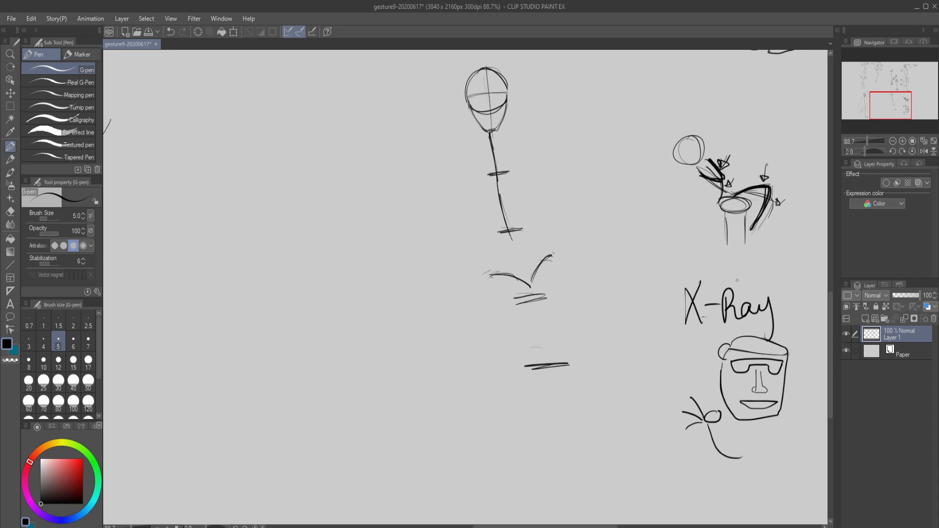
left_click_drag(724, 324, 765, 327)
Step: Draw the fourth figure's hip arcs and a curved left leg through the knee mark, ending in a blocky foot
mouse_move(477, 285)
left_mouse_down()
mouse_move(525, 271)
mouse_move(566, 283)
left_mouse_up()
mouse_move(500, 273)
left_mouse_down()
mouse_move(530, 271)
mouse_move(572, 299)
left_mouse_up()
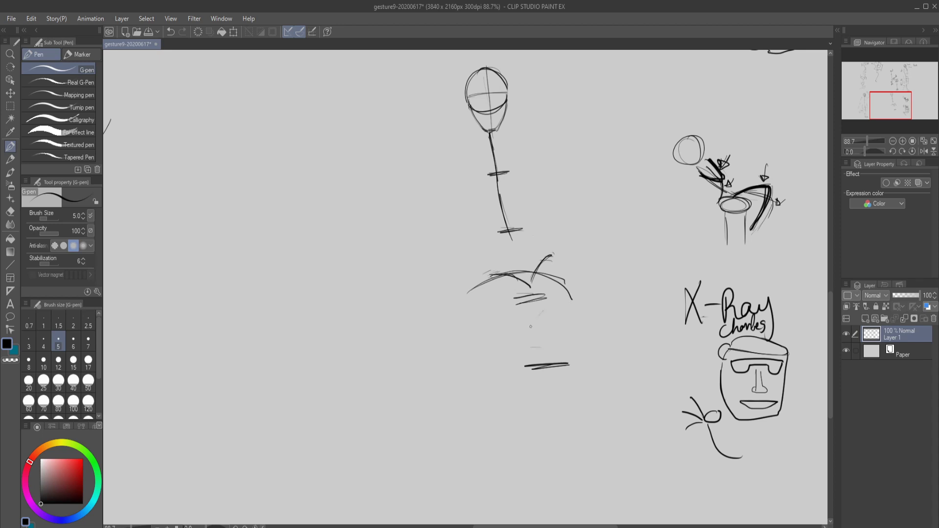
left_click_drag(547, 305, 522, 391)
mouse_move(527, 343)
left_mouse_down()
mouse_move(528, 461)
mouse_move(556, 465)
mouse_move(552, 416)
left_mouse_up()
left_click_drag(474, 290, 465, 298)
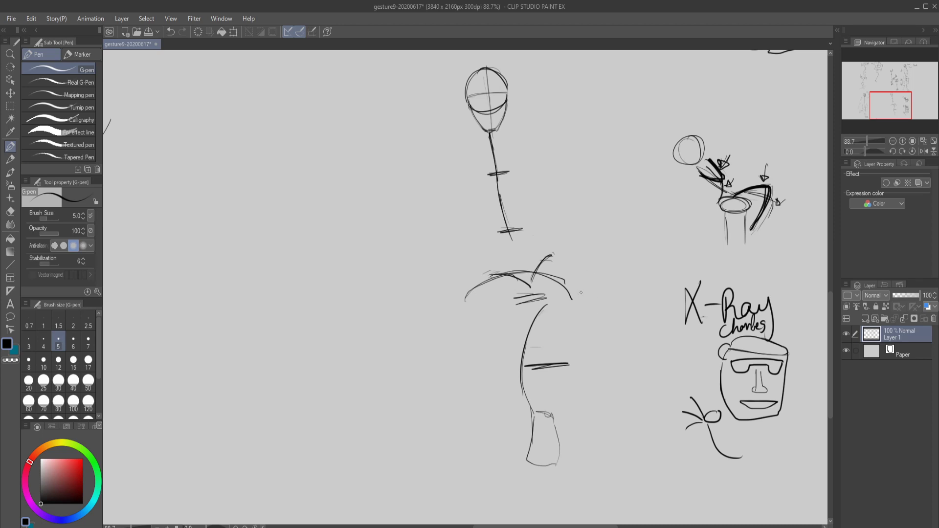
Step: Draw the fourth figure's right hip arc, thigh and lower leg, ending in a wedge-shaped foot
left_click_drag(570, 277, 599, 321)
mouse_move(584, 324)
left_mouse_down()
mouse_move(575, 379)
mouse_move(586, 417)
left_mouse_up()
mouse_move(574, 276)
left_mouse_down()
mouse_move(609, 295)
mouse_move(616, 323)
mouse_move(597, 323)
mouse_move(596, 299)
mouse_move(575, 283)
mouse_move(602, 306)
left_mouse_up()
mouse_move(578, 385)
left_mouse_down()
mouse_move(589, 507)
mouse_move(600, 510)
mouse_move(617, 505)
mouse_move(593, 447)
left_mouse_up()
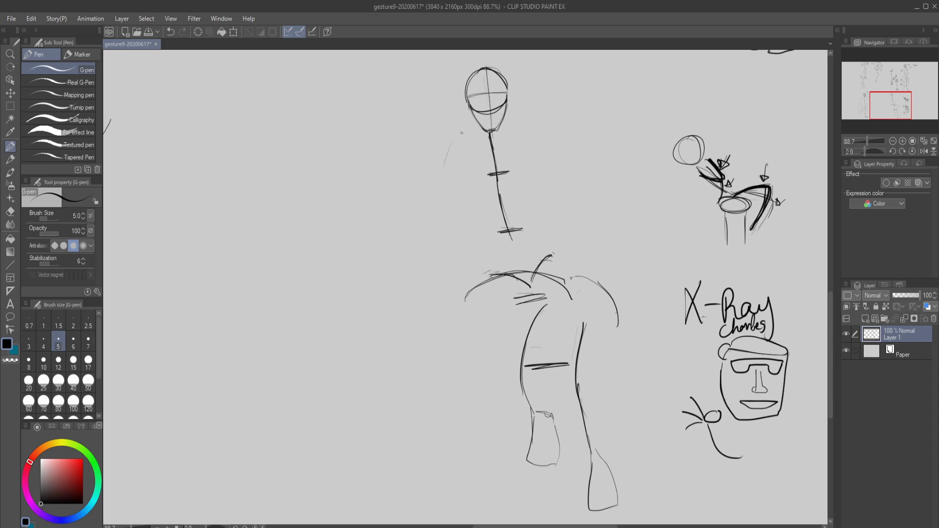
Step: Draw the fourth figure's left upper arm curve and a forearm bent back up to a hand at the neck
left_click_drag(451, 143, 433, 224)
left_click_drag(442, 164, 436, 240)
left_click_drag(471, 150, 443, 234)
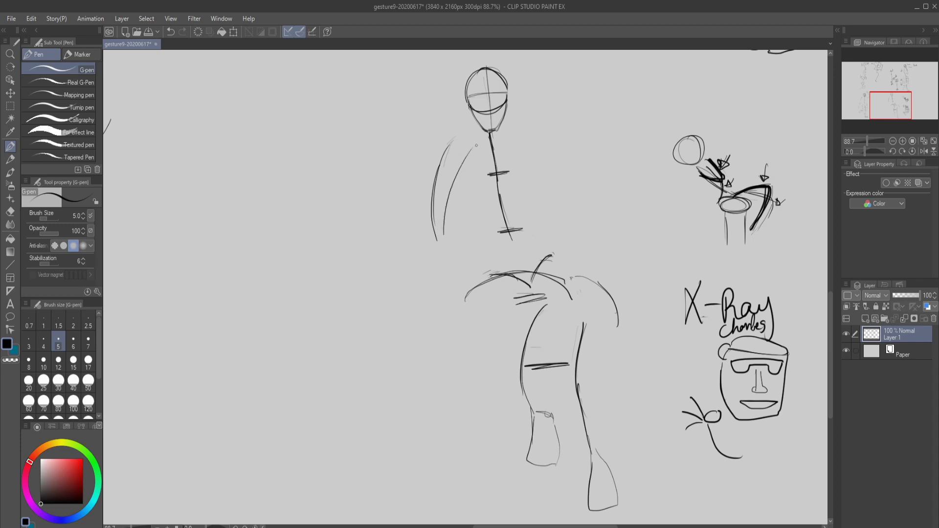
left_click_drag(483, 139, 449, 188)
mouse_move(494, 147)
left_mouse_down()
mouse_move(482, 165)
mouse_move(461, 168)
left_mouse_up()
Step: Redraw the fourth figure's right shoulder curve, adding a forearm that crosses the waist and ends in a hand
mouse_move(555, 131)
left_mouse_down()
mouse_move(564, 159)
mouse_move(539, 131)
mouse_move(564, 185)
left_mouse_up()
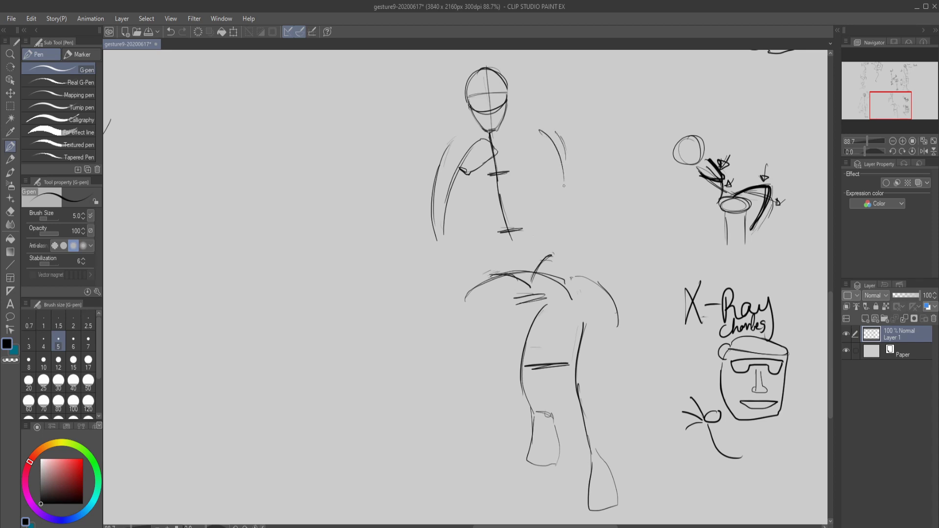
key("ctrl+z")
key("ctrl+z")
key("ctrl+z")
mouse_move(539, 130)
left_mouse_down()
mouse_move(569, 159)
mouse_move(567, 189)
mouse_move(510, 223)
left_mouse_up()
mouse_move(542, 189)
left_mouse_down()
mouse_move(488, 253)
mouse_move(479, 285)
mouse_move(493, 294)
mouse_move(502, 245)
left_mouse_up()
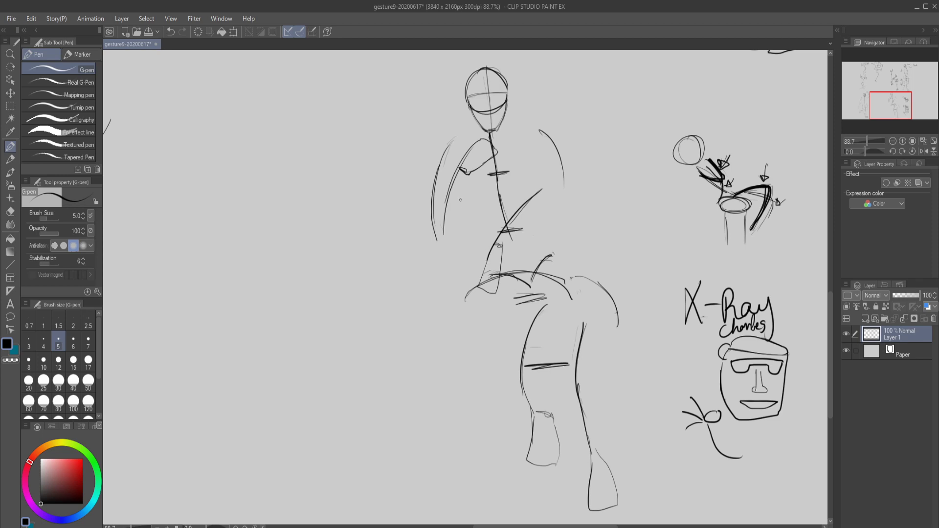
Step: Add cross-contour lines along both of the fourth figure's arms and forearms
left_click_drag(447, 200, 470, 199)
mouse_move(446, 220)
left_mouse_down()
mouse_move(470, 222)
mouse_move(440, 177)
mouse_move(455, 174)
left_mouse_up()
mouse_move(556, 146)
left_mouse_down()
mouse_move(539, 161)
mouse_move(565, 170)
left_mouse_up()
left_click_drag(511, 228, 534, 235)
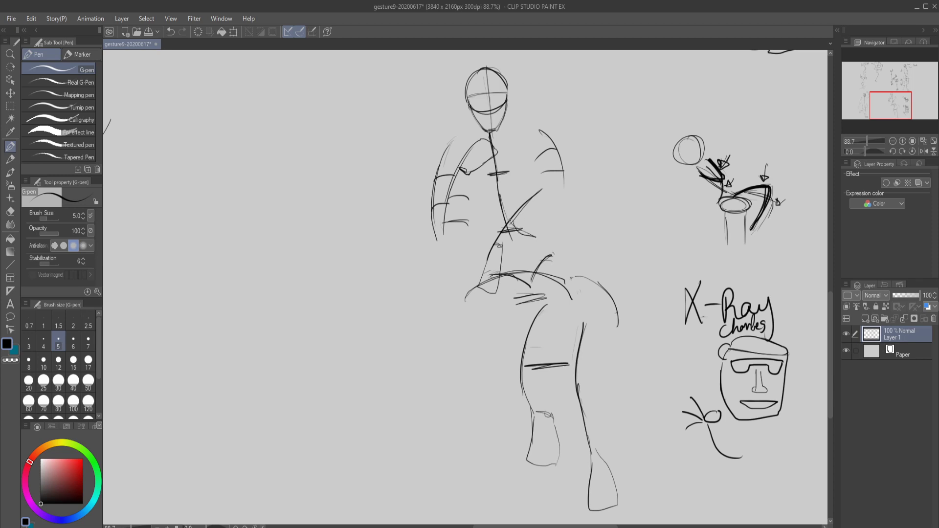
left_click_drag(523, 203, 542, 224)
Step: Add cross-contour lines around the fourth figure's hips, thighs and lower legs, and save the drawing
left_click_drag(510, 275, 497, 330)
mouse_move(537, 273)
left_mouse_down()
mouse_move(522, 303)
mouse_move(548, 346)
mouse_move(531, 343)
mouse_move(535, 352)
mouse_move(566, 342)
left_mouse_up()
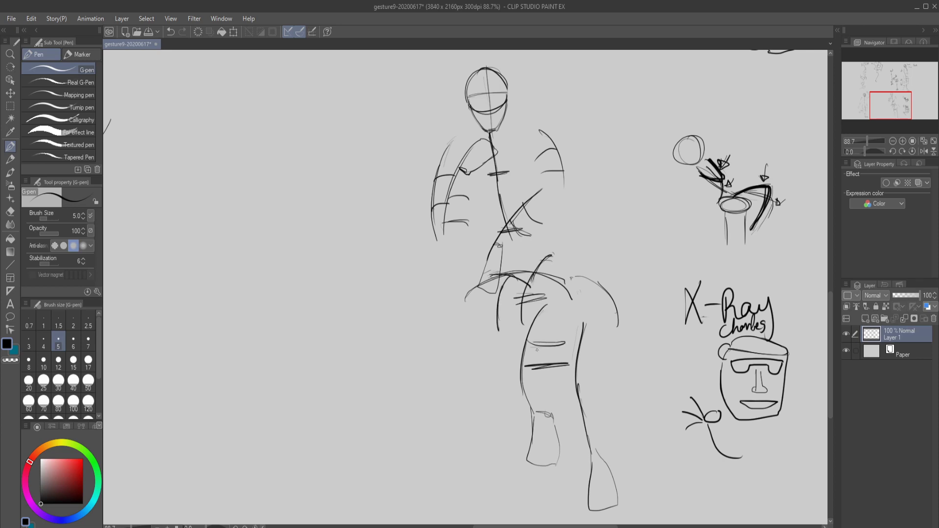
left_click_drag(539, 387, 607, 410)
left_click_drag(579, 372, 614, 361)
left_click_drag(603, 293, 589, 312)
key("ctrl+s")
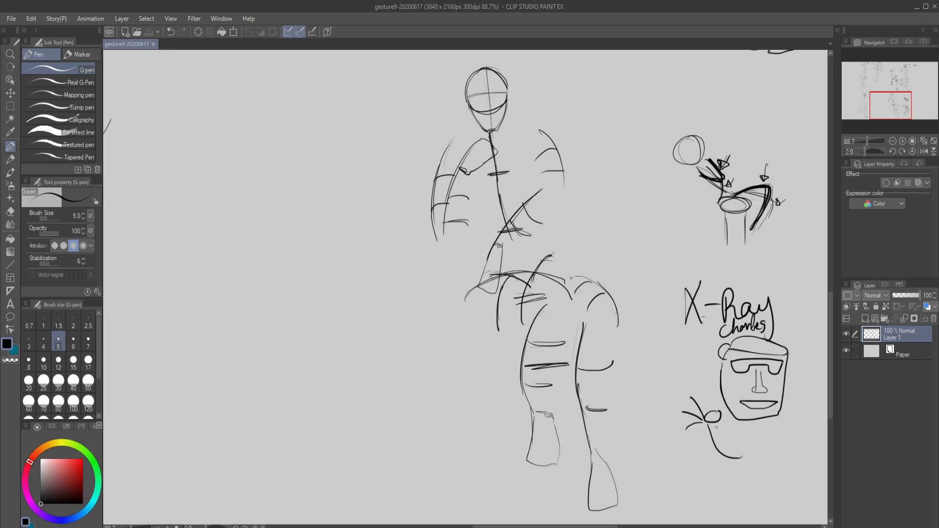
Step: Save the drawing again before starting a fifth figure on the blank canvas area
left_click_drag(775, 375, 481, 368)
left_click_drag(734, 352, 448, 345)
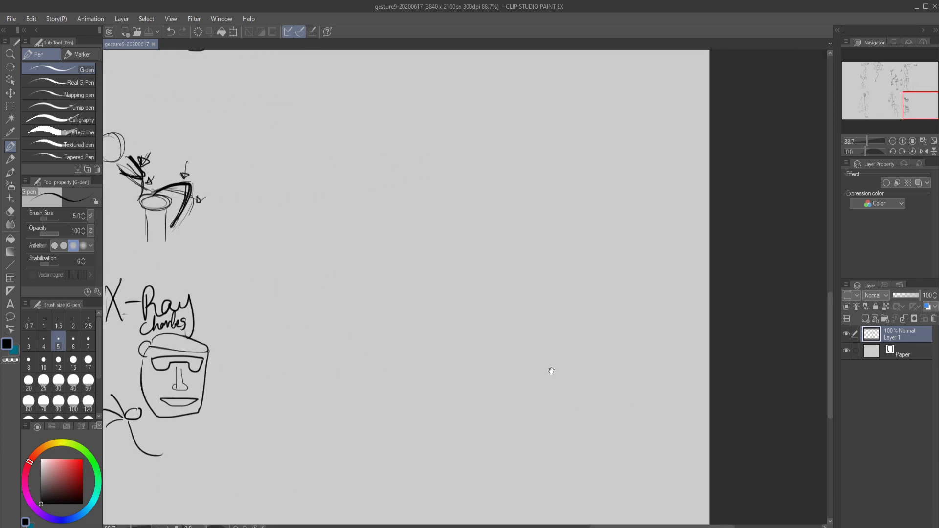
mouse_move(569, 369)
left_mouse_down()
mouse_move(440, 345)
mouse_move(432, 363)
mouse_move(443, 384)
left_mouse_up()
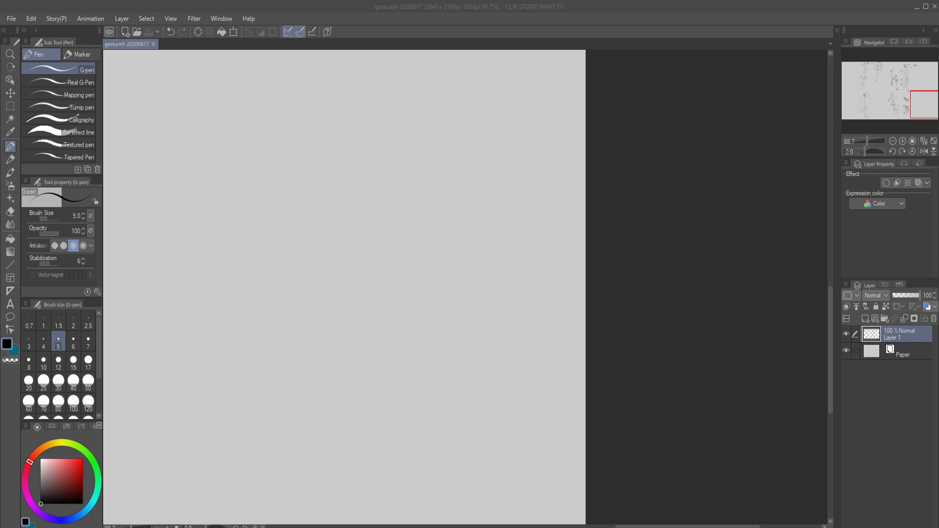
left_click(606, 200)
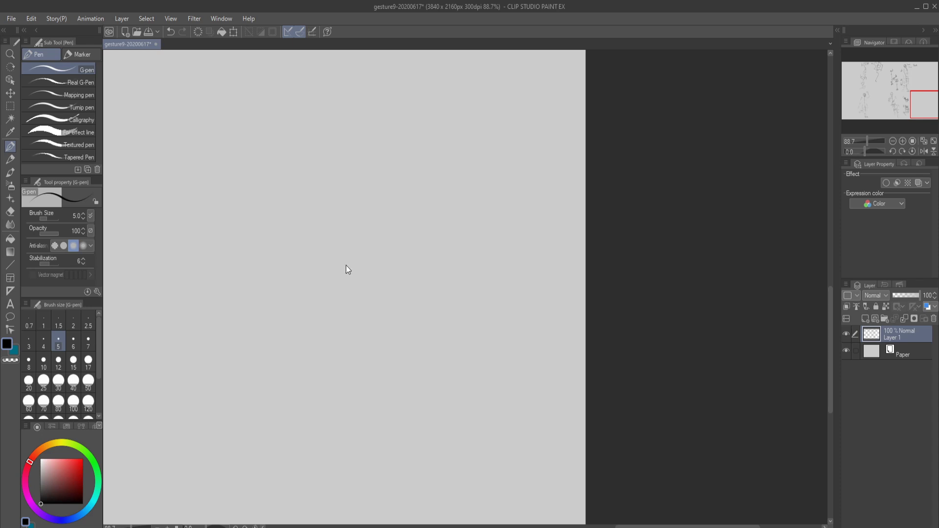
key("ctrl+s")
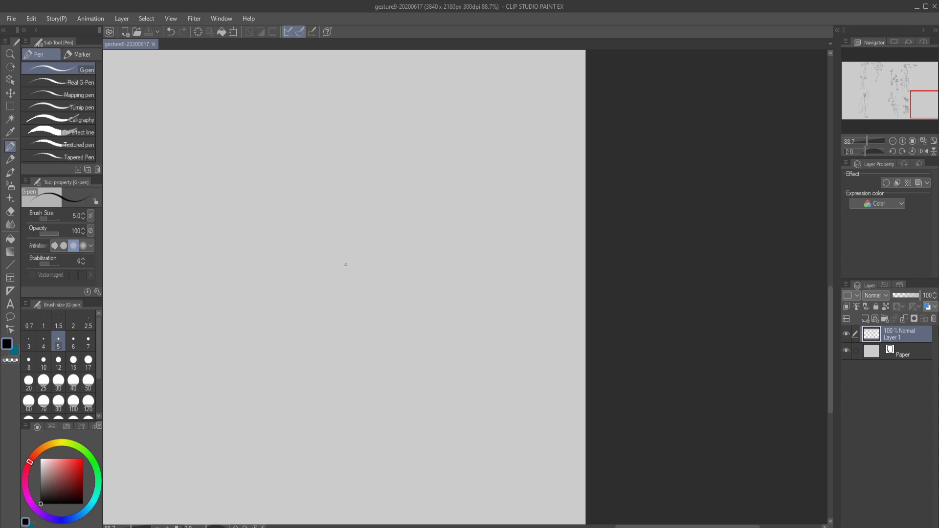
left_click(282, 156)
mouse_move(322, 159)
left_mouse_down()
mouse_move(371, 181)
mouse_move(334, 165)
mouse_move(330, 175)
mouse_move(409, 152)
mouse_move(368, 209)
mouse_move(346, 215)
mouse_move(415, 174)
mouse_move(298, 383)
mouse_move(406, 341)
mouse_move(381, 354)
left_mouse_up()
mouse_move(360, 419)
left_mouse_down()
mouse_move(422, 364)
mouse_move(379, 446)
left_mouse_up()
mouse_move(409, 376)
left_mouse_down()
mouse_move(386, 400)
mouse_move(417, 330)
mouse_move(329, 419)
mouse_move(362, 398)
mouse_move(308, 464)
mouse_move(329, 380)
mouse_move(396, 247)
mouse_move(398, 210)
mouse_move(264, 403)
mouse_move(446, 164)
mouse_move(306, 317)
mouse_move(330, 239)
mouse_move(401, 127)
mouse_move(365, 127)
left_mouse_up()
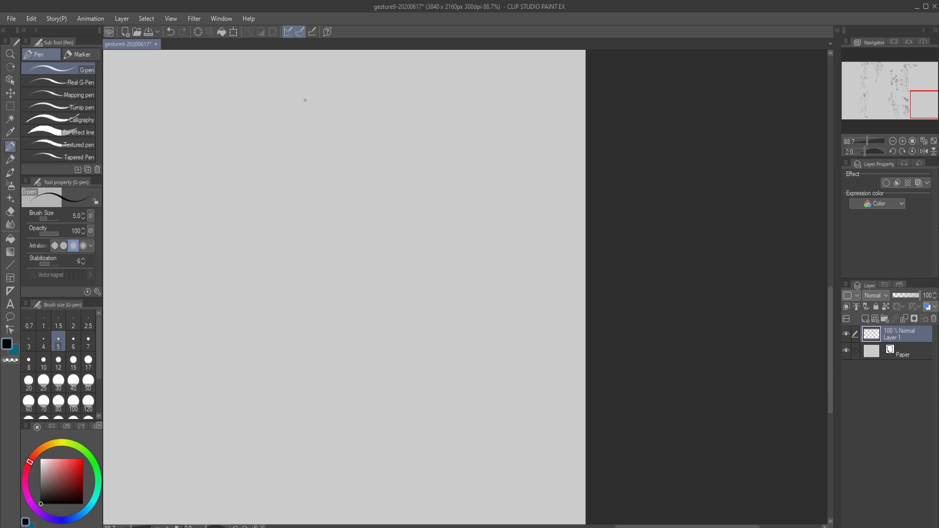
Step: Draw the fifth figure's tilted head as a circle with a side oval, facial guide lines, jaw and short neck
mouse_move(305, 100)
left_mouse_down()
mouse_move(313, 141)
mouse_move(299, 122)
left_mouse_up()
left_click_drag(321, 142, 322, 163)
left_click_drag(322, 141, 324, 163)
mouse_move(300, 119)
left_mouse_down()
mouse_move(308, 138)
mouse_move(302, 116)
mouse_move(307, 127)
mouse_move(342, 110)
mouse_move(314, 118)
mouse_move(336, 113)
mouse_move(321, 116)
mouse_move(330, 151)
left_mouse_up()
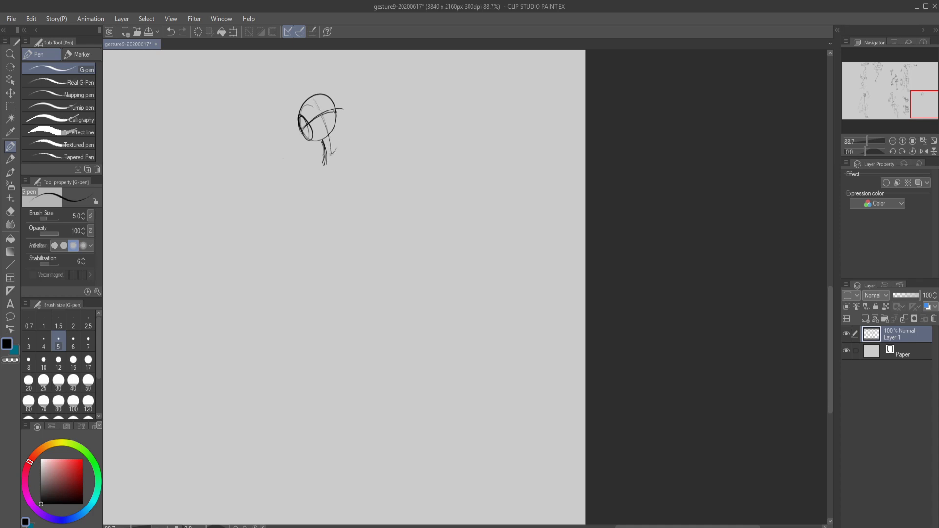
mouse_move(337, 108)
left_mouse_down()
mouse_move(336, 149)
mouse_move(317, 138)
mouse_move(333, 156)
left_mouse_up()
left_click_drag(299, 117, 329, 154)
left_click_drag(336, 202, 374, 244)
left_click_drag(323, 166, 370, 244)
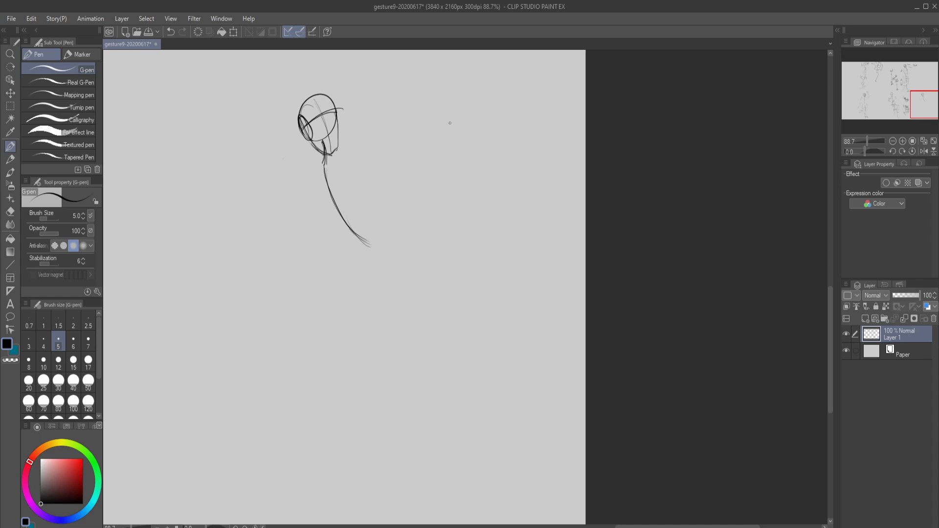
mouse_move(477, 154)
left_mouse_down()
mouse_move(516, 162)
mouse_move(530, 212)
left_mouse_up()
key("ctrl+z")
key("ctrl+z")
key("ctrl+z")
Step: Write "Dynamic" with a sweeping underline near the canvas edge and "Dynamite + microphone" beneath it
mouse_move(474, 82)
left_mouse_down()
mouse_move(486, 110)
mouse_move(493, 93)
mouse_move(502, 104)
mouse_move(501, 92)
mouse_move(563, 87)
left_mouse_up()
left_click_drag(485, 124, 582, 96)
mouse_move(581, 97)
left_mouse_down()
mouse_move(512, 129)
mouse_move(552, 128)
left_mouse_up()
mouse_move(496, 155)
left_mouse_down()
mouse_move(522, 182)
mouse_move(517, 171)
mouse_move(554, 169)
mouse_move(559, 154)
mouse_move(580, 158)
left_mouse_up()
mouse_move(541, 184)
left_mouse_down()
mouse_move(540, 202)
mouse_move(550, 190)
left_mouse_up()
mouse_move(516, 225)
left_mouse_down()
mouse_move(554, 218)
mouse_move(562, 235)
mouse_move(562, 217)
mouse_move(573, 207)
mouse_move(578, 215)
mouse_move(590, 190)
left_mouse_up()
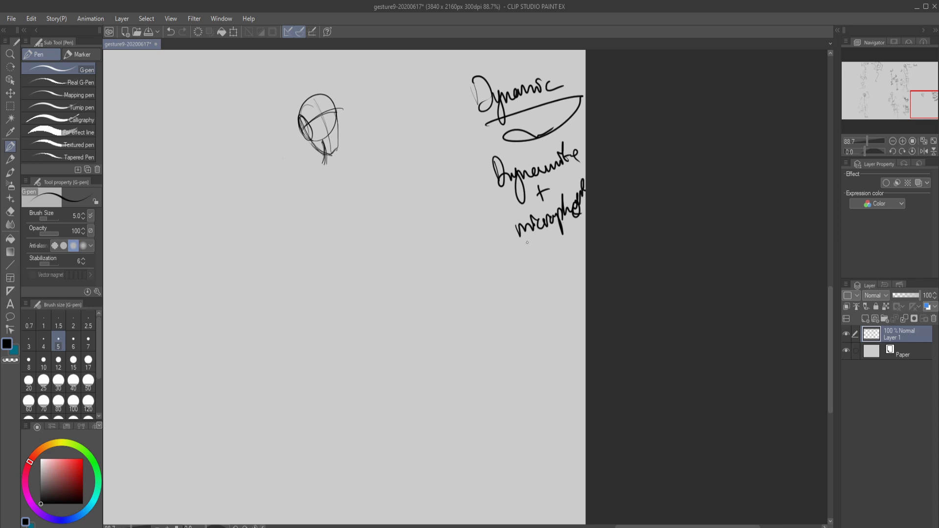
mouse_move(519, 263)
left_mouse_down()
mouse_move(522, 274)
mouse_move(530, 259)
mouse_move(537, 277)
mouse_move(542, 263)
mouse_move(583, 240)
left_mouse_up()
key("ctrl+z")
key("ctrl+z")
key("ctrl+z")
key("ctrl+z")
key("ctrl+z")
key("ctrl+z")
key("ctrl+z")
Step: Draw the fifth figure's spine curving down from the neck and build the tilted pelvis with arcs around its lower end
left_click_drag(325, 145, 365, 223)
mouse_move(328, 154)
left_mouse_down()
mouse_move(372, 248)
mouse_move(370, 266)
mouse_move(387, 285)
left_mouse_up()
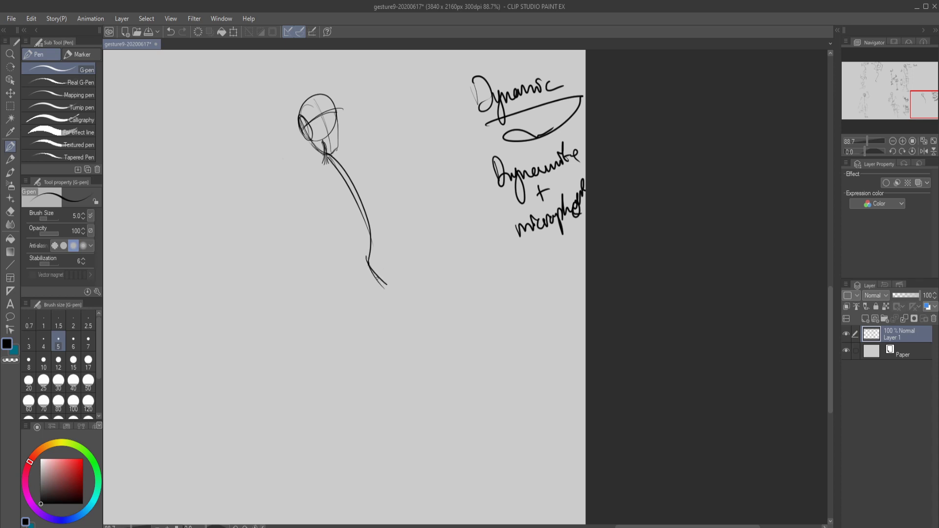
mouse_move(353, 271)
left_mouse_down()
mouse_move(386, 282)
mouse_move(380, 245)
left_mouse_up()
left_click_drag(345, 280, 397, 231)
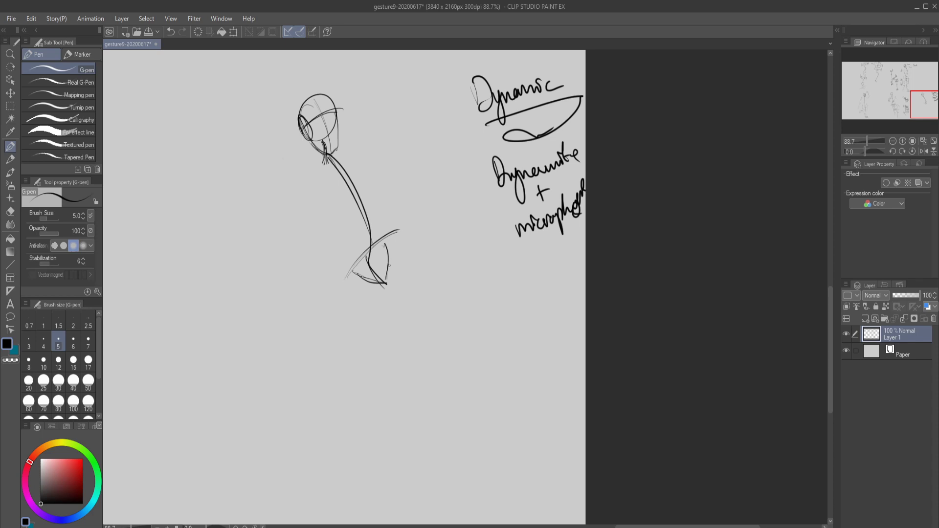
left_click_drag(401, 231, 380, 340)
left_click_drag(400, 230, 366, 361)
key("ctrl+z")
key("ctrl+z")
left_click_drag(396, 234, 381, 303)
key("ctrl+z")
Step: Draw the fifth figure's two legs with curved thighs, lower legs and long pointed feet
left_click_drag(399, 227, 339, 338)
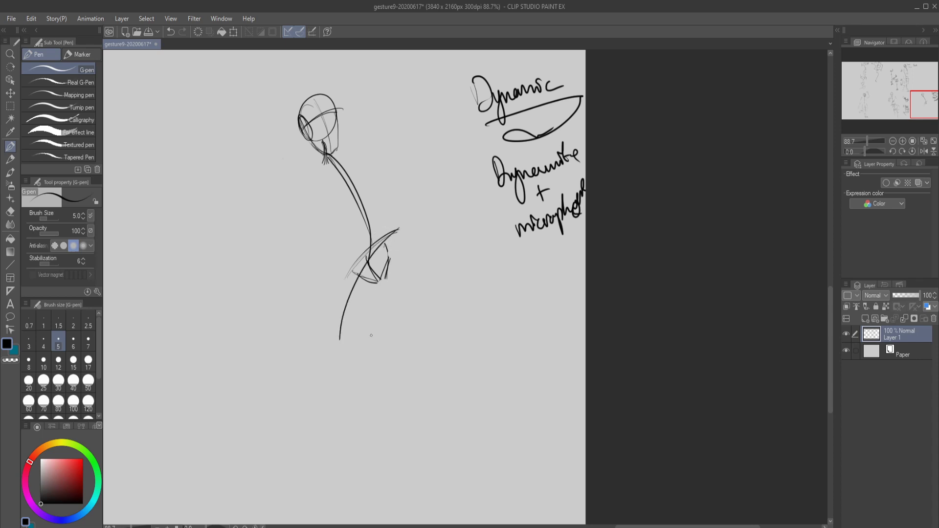
mouse_move(366, 333)
left_mouse_down()
mouse_move(452, 404)
mouse_move(466, 393)
mouse_move(462, 461)
mouse_move(445, 398)
left_mouse_up()
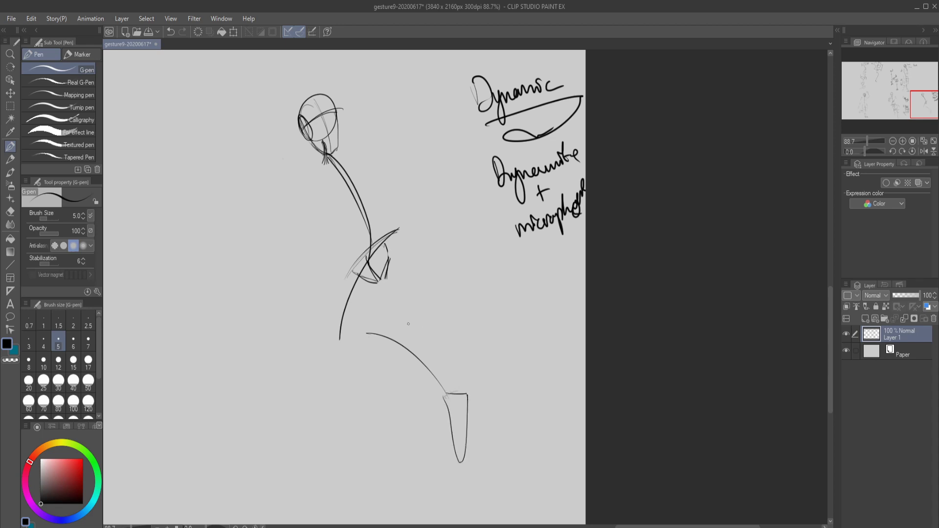
left_click_drag(395, 312, 403, 325)
left_click_drag(417, 276, 430, 338)
mouse_move(403, 326)
left_mouse_down()
mouse_move(441, 437)
mouse_move(444, 484)
mouse_move(455, 467)
mouse_move(449, 440)
left_mouse_up()
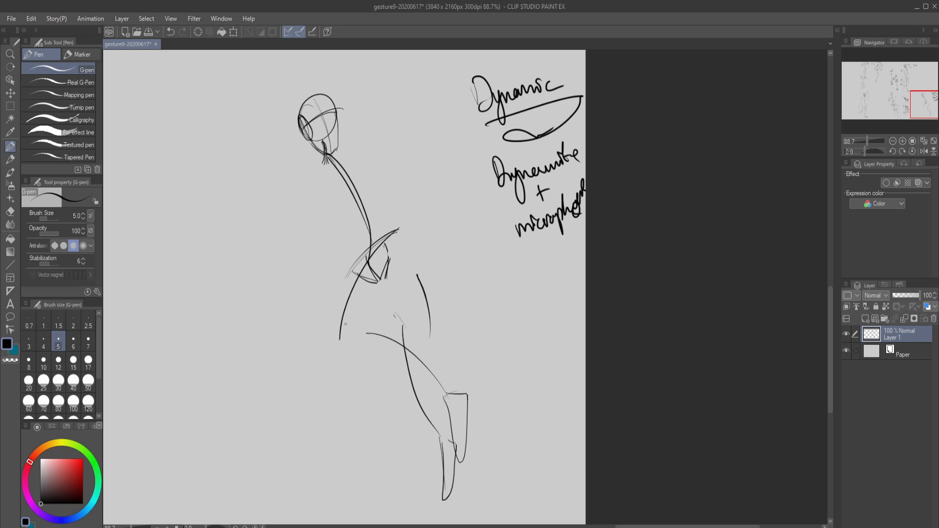
Step: Darken the fifth figure's front thigh, lower leg and ankle curves with repeated strokes
mouse_move(340, 343)
left_mouse_down()
mouse_move(345, 315)
mouse_move(399, 229)
mouse_move(337, 335)
mouse_move(379, 247)
mouse_move(396, 231)
left_mouse_up()
mouse_move(368, 334)
left_mouse_down()
mouse_move(418, 361)
mouse_move(446, 398)
mouse_move(381, 340)
left_mouse_up()
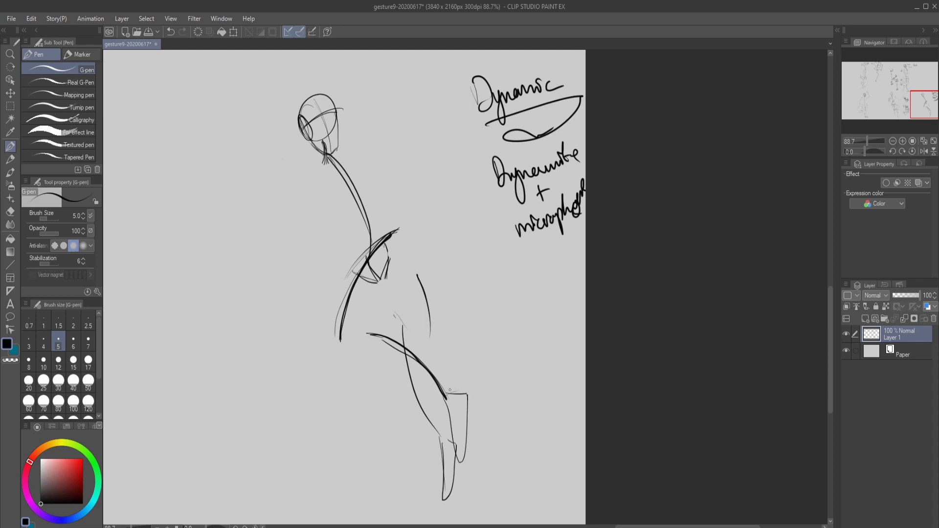
mouse_move(443, 405)
left_mouse_down()
mouse_move(454, 440)
mouse_move(444, 406)
mouse_move(467, 395)
left_mouse_up()
Step: Draw the fifth figure's left upper arm and a nearly horizontal forearm ending in a blocky hand, redoing the forearm curve
left_click_drag(311, 167, 303, 184)
mouse_move(309, 168)
left_mouse_down()
mouse_move(297, 254)
mouse_move(232, 306)
left_mouse_up()
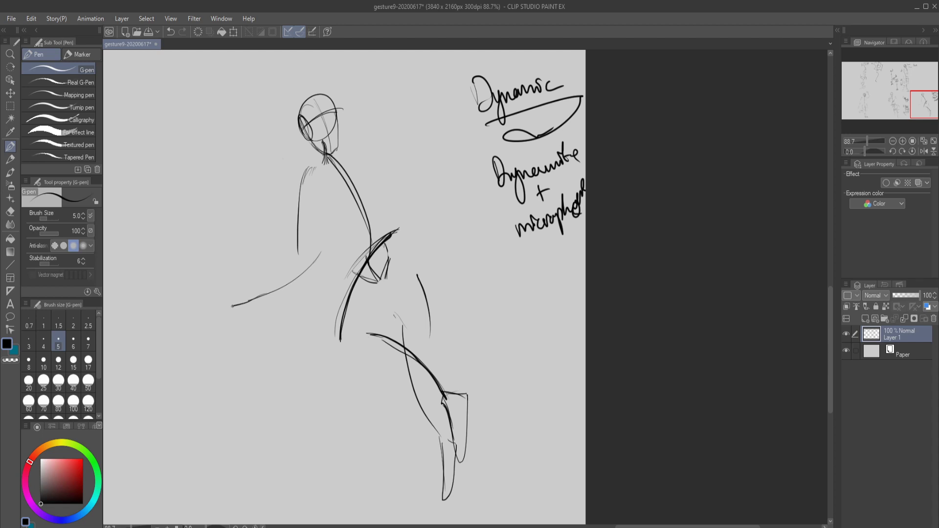
key("ctrl+z")
key("ctrl+z")
mouse_move(310, 274)
left_mouse_down()
mouse_move(259, 286)
mouse_move(212, 282)
mouse_move(212, 266)
mouse_move(224, 257)
mouse_move(239, 285)
left_mouse_up()
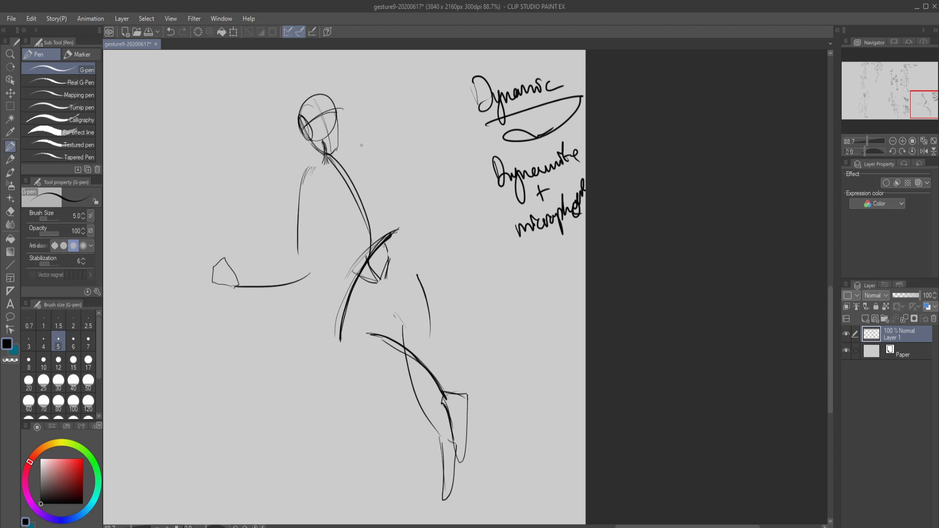
left_click_drag(302, 172, 315, 167)
Step: Draw the fifth figure's right upper arm curve and a foreshortened oval forearm beside the hip
left_click_drag(378, 145, 410, 207)
key("ctrl+z")
left_click_drag(381, 141, 411, 186)
mouse_move(399, 223)
left_mouse_down()
mouse_move(414, 199)
mouse_move(422, 251)
mouse_move(400, 232)
mouse_move(420, 246)
left_mouse_up()
Step: Add cross-contour lines to the fifth figure's left upper arm and forearm
left_click_drag(300, 195, 327, 195)
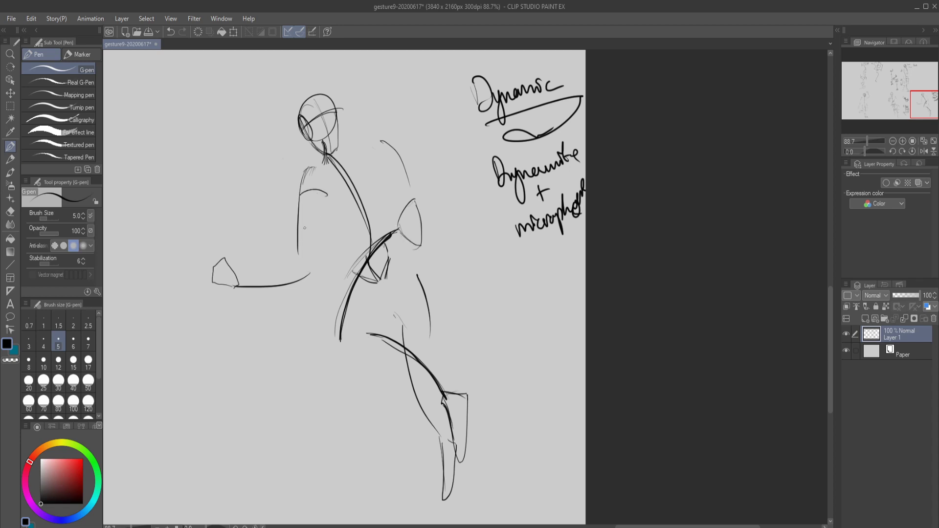
left_click_drag(299, 226, 324, 235)
mouse_move(263, 287)
left_mouse_down()
mouse_move(264, 269)
mouse_move(296, 287)
mouse_move(288, 282)
left_mouse_up()
Step: Add cross-contour lines to the fifth figure's thighs, lower leg and right upper arm
mouse_move(355, 280)
left_mouse_down()
mouse_move(389, 287)
mouse_move(394, 299)
mouse_move(380, 316)
left_mouse_up()
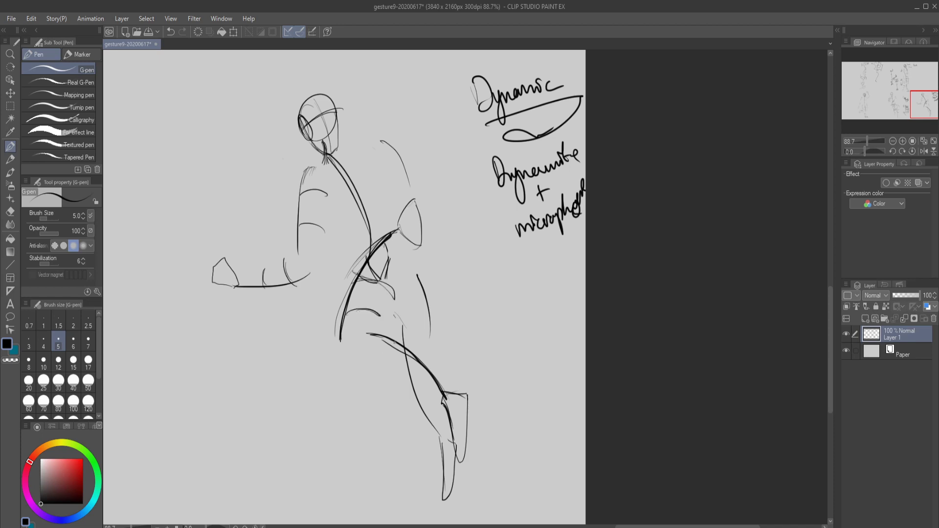
mouse_move(395, 343)
left_mouse_down()
mouse_move(375, 368)
mouse_move(393, 359)
mouse_move(404, 391)
left_mouse_up()
left_click_drag(412, 345, 430, 339)
left_click_drag(418, 400, 434, 393)
left_click_drag(390, 278, 424, 275)
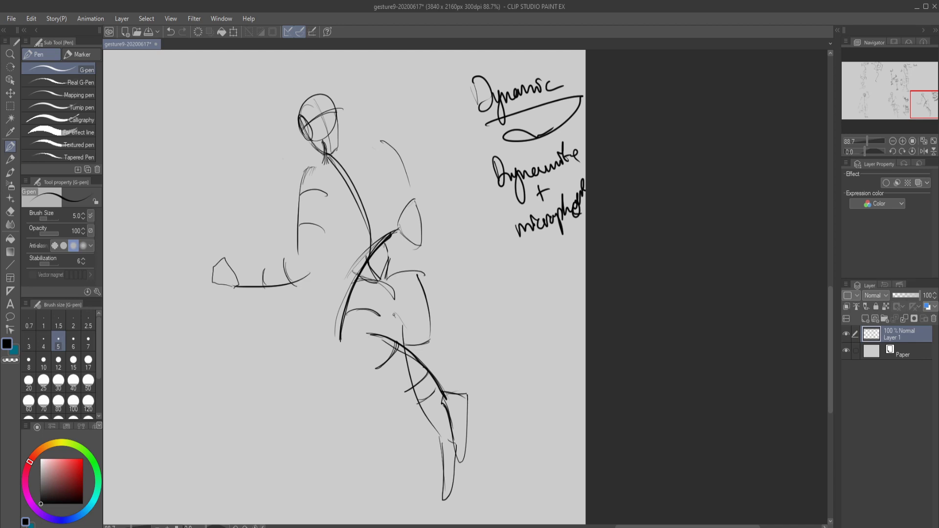
left_click_drag(395, 315, 430, 312)
left_click_drag(371, 173, 404, 157)
left_click_drag(390, 189, 410, 183)
Step: Draw a slanted box containing the number 5 beside the fifth figure and write the date "6-17-20" under it
mouse_move(247, 420)
left_mouse_down()
mouse_move(240, 466)
mouse_move(283, 406)
left_mouse_up()
mouse_move(215, 493)
left_mouse_down()
mouse_move(286, 458)
mouse_move(318, 364)
mouse_move(218, 490)
mouse_move(267, 462)
mouse_move(291, 494)
mouse_move(314, 482)
mouse_move(321, 490)
mouse_move(341, 452)
mouse_move(331, 496)
mouse_move(353, 468)
left_mouse_up()
left_click_drag(355, 461, 368, 480)
mouse_move(374, 455)
left_mouse_down()
mouse_move(367, 464)
mouse_move(375, 455)
left_mouse_up()
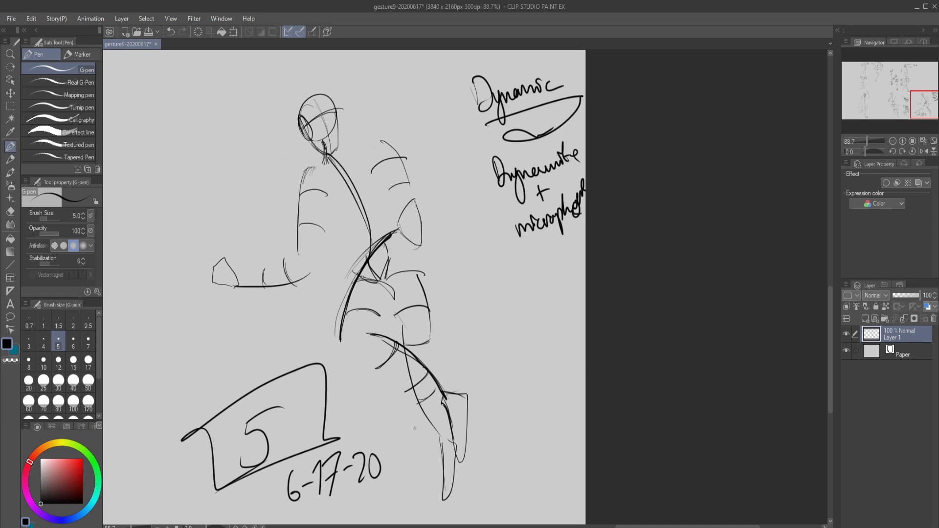
scroll(291, 318, "down", 6)
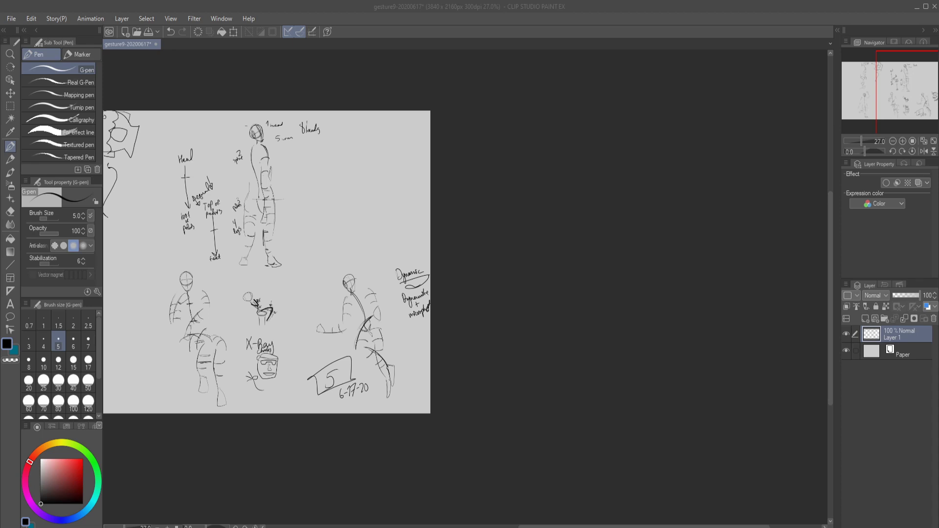
scroll(297, 269, "up", 5)
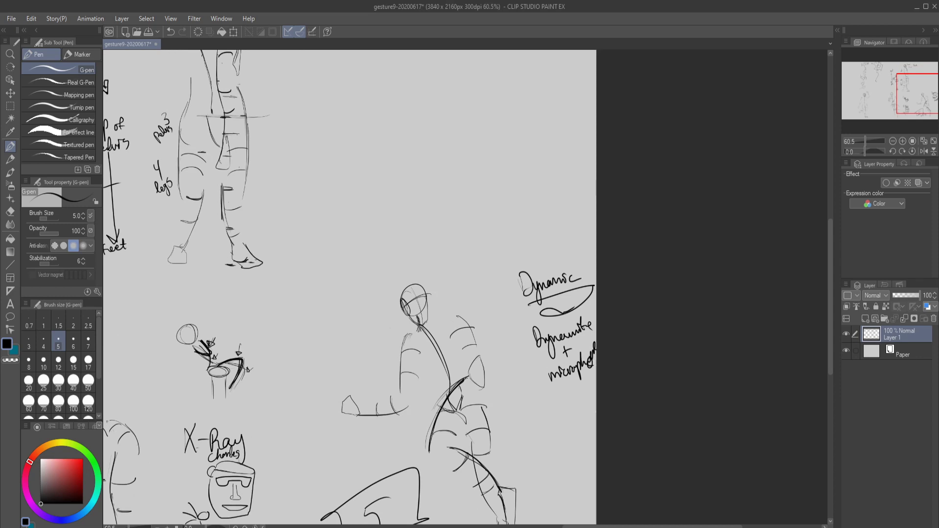
Step: Examine the standing figure and its head-count and pelvis-proportion notes, from the head down to the feet
mouse_move(207, 278)
left_mouse_down()
mouse_move(623, 282)
mouse_move(511, 218)
mouse_move(556, 272)
mouse_move(545, 287)
mouse_move(174, 278)
left_mouse_up()
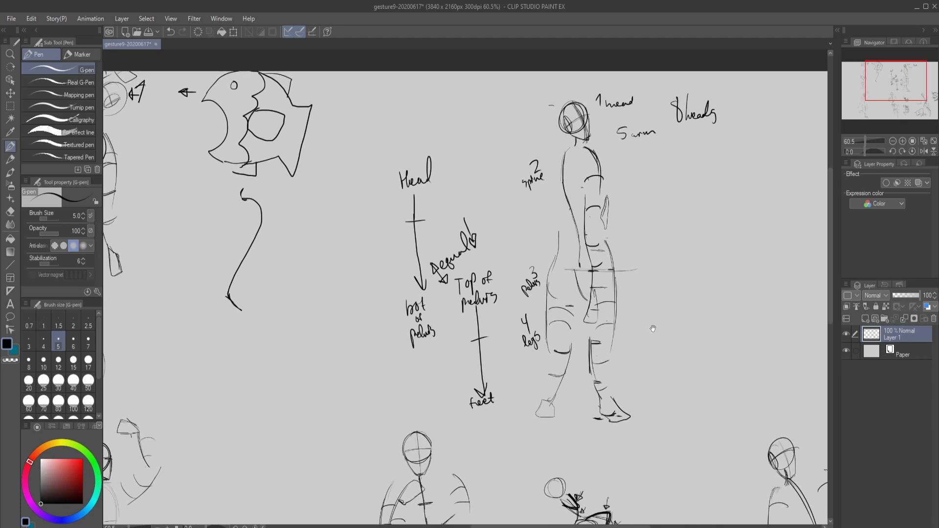
left_click_drag(653, 329, 504, 305)
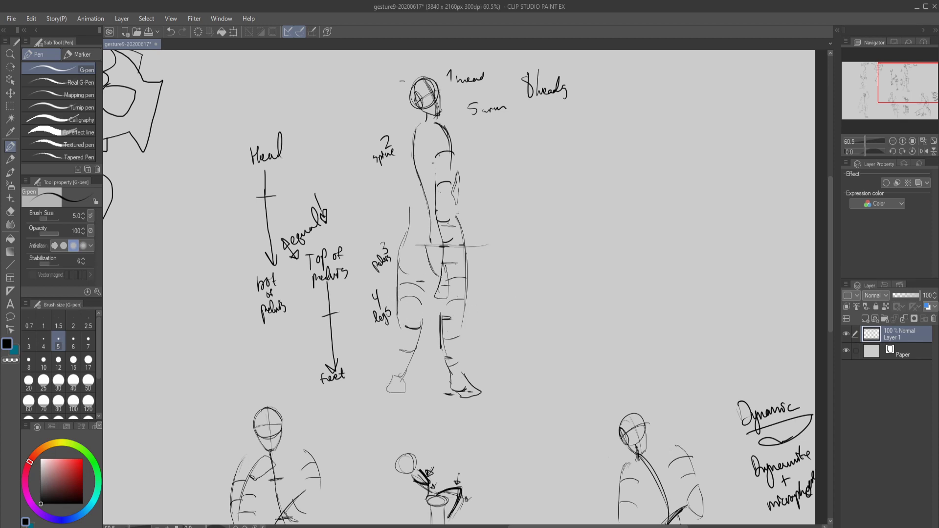
scroll(416, 235, "up", 3)
scroll(416, 234, "down", 4)
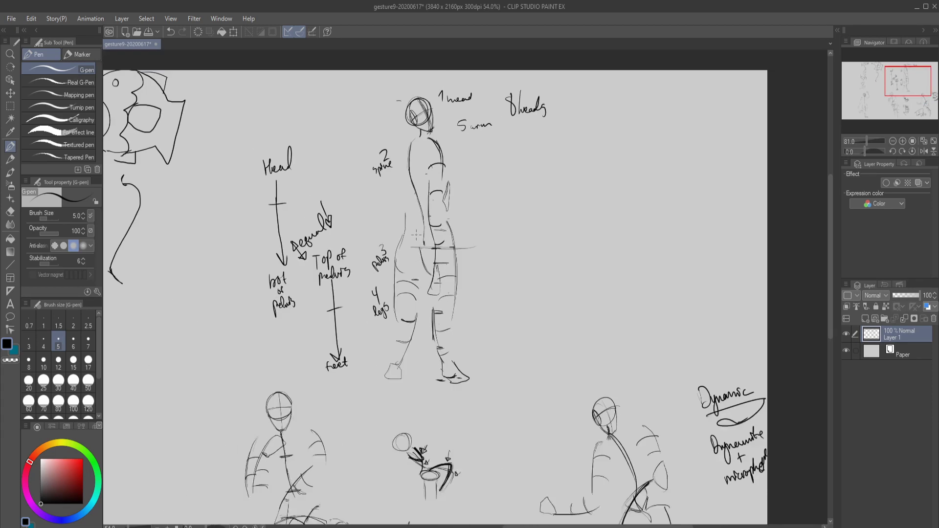
scroll(416, 234, "up", 8)
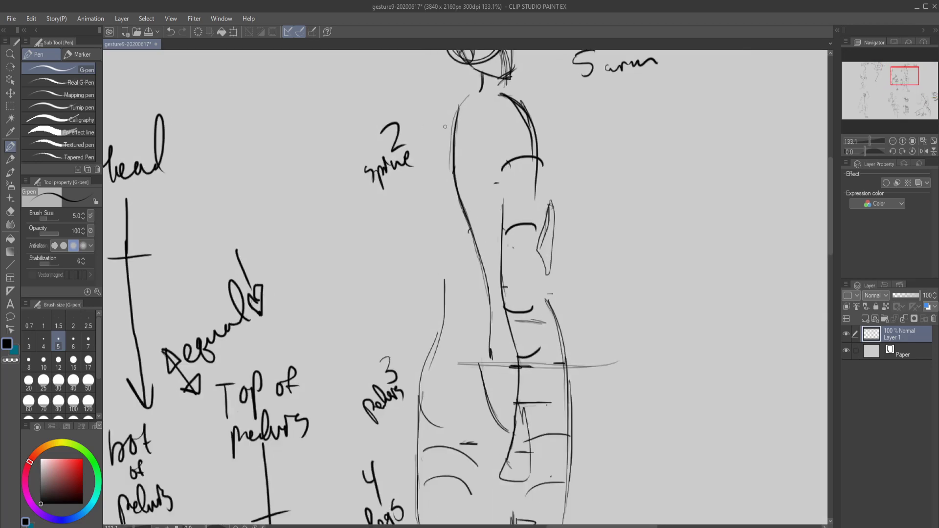
left_click_drag(460, 135, 460, 239)
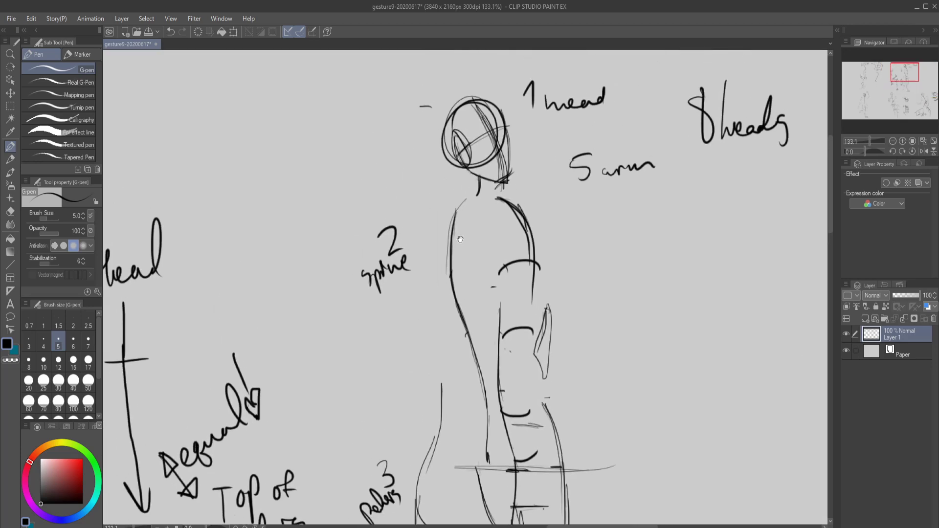
scroll(460, 240, "down", 10)
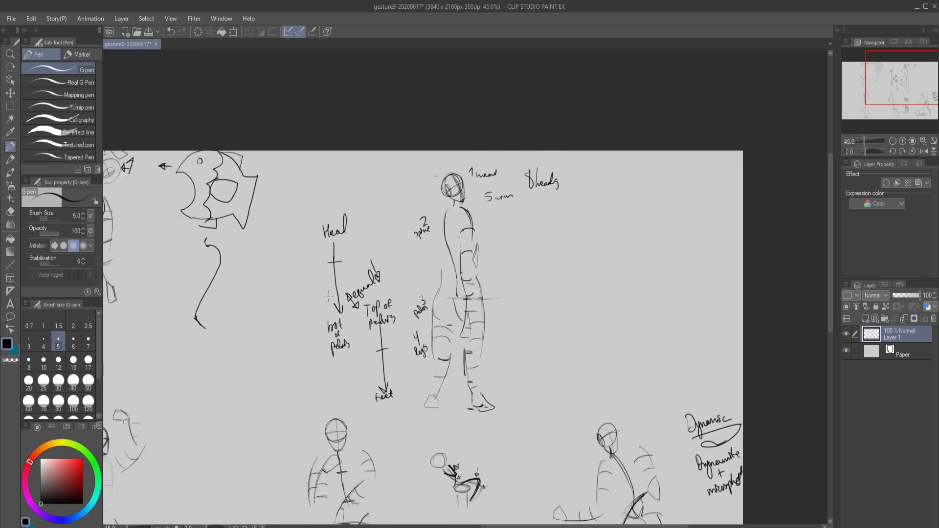
Step: Examine the figure with the raised arm and the seated figure beside it, checking their limbs and cross-contours
mouse_move(217, 369)
left_mouse_down()
mouse_move(504, 245)
mouse_move(579, 177)
left_mouse_up()
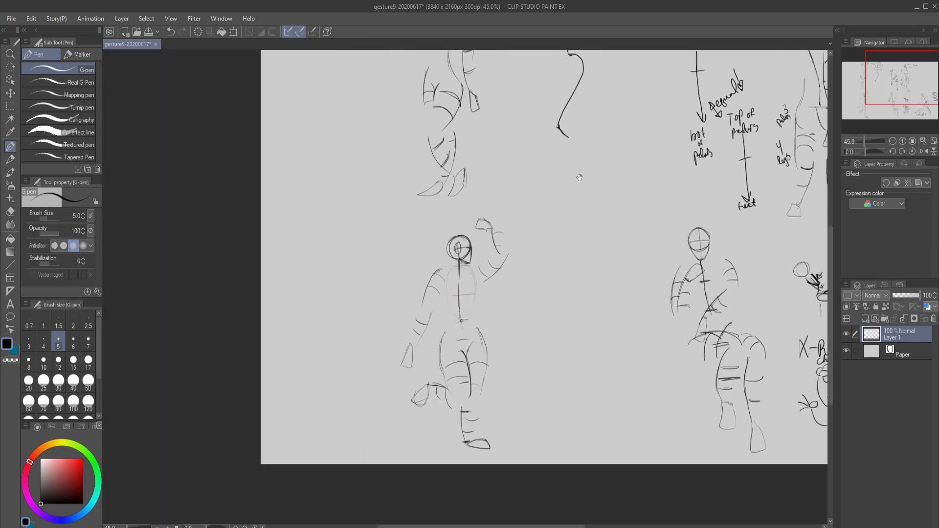
scroll(476, 287, "up", 5)
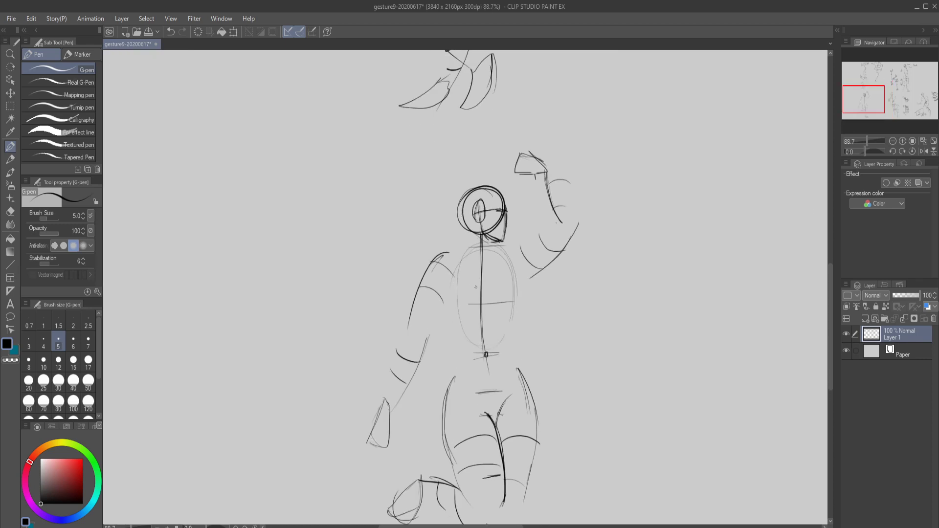
mouse_move(670, 352)
left_mouse_down()
mouse_move(574, 246)
mouse_move(517, 242)
mouse_move(566, 269)
mouse_move(377, 247)
mouse_move(287, 254)
left_mouse_up()
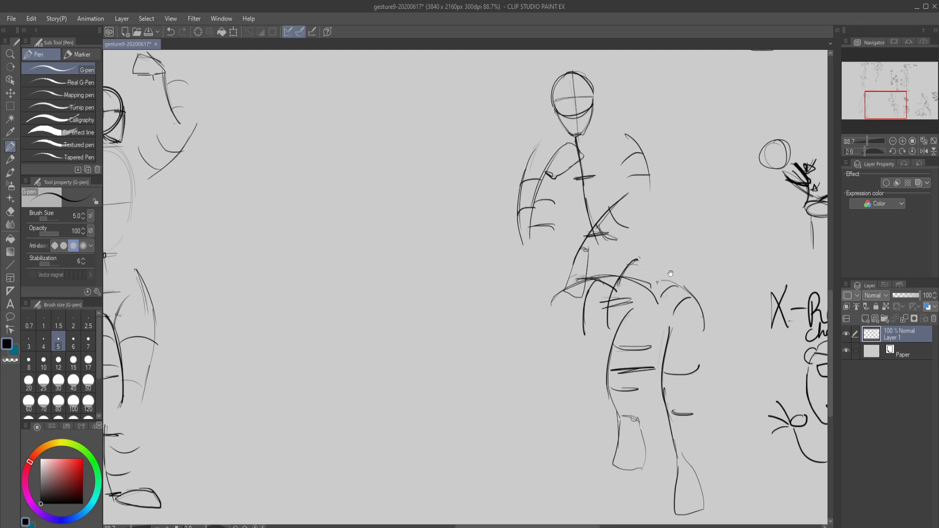
left_click_drag(670, 273, 439, 274)
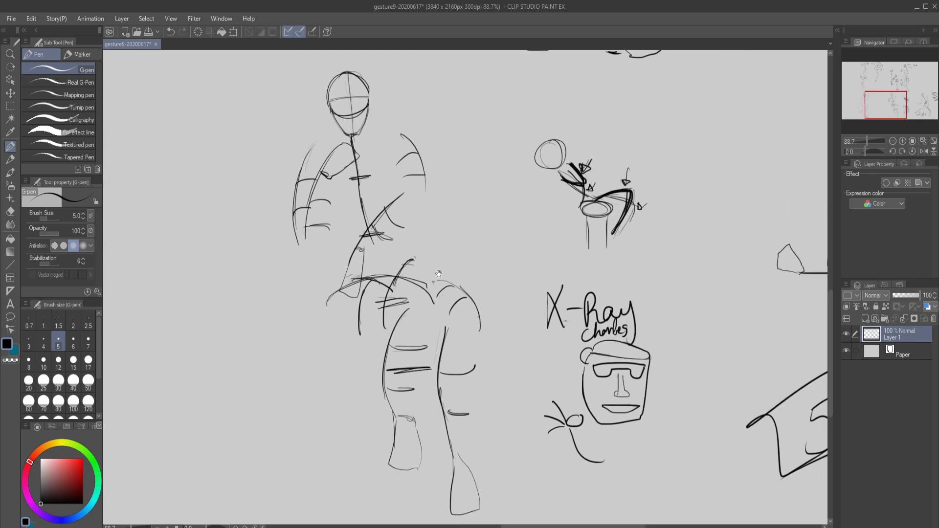
key("ctrl+alt+0")
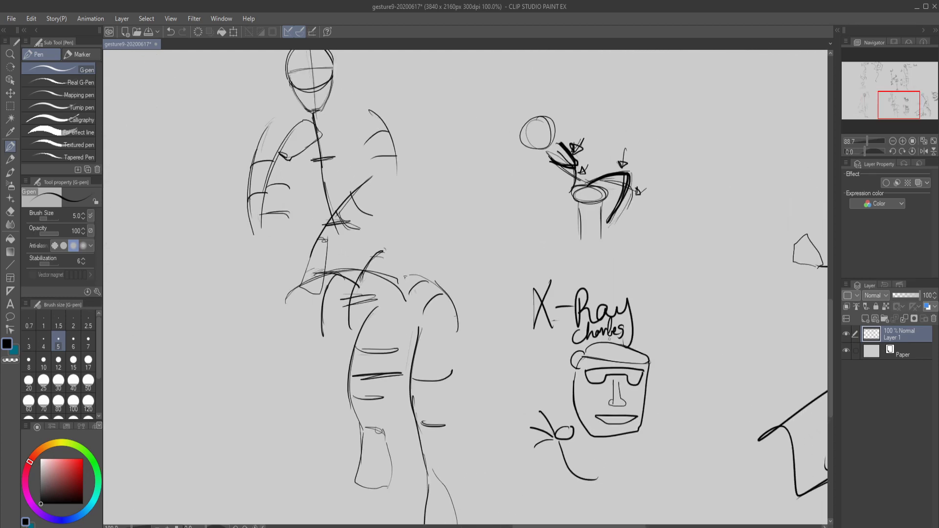
scroll(556, 379, "up", 1)
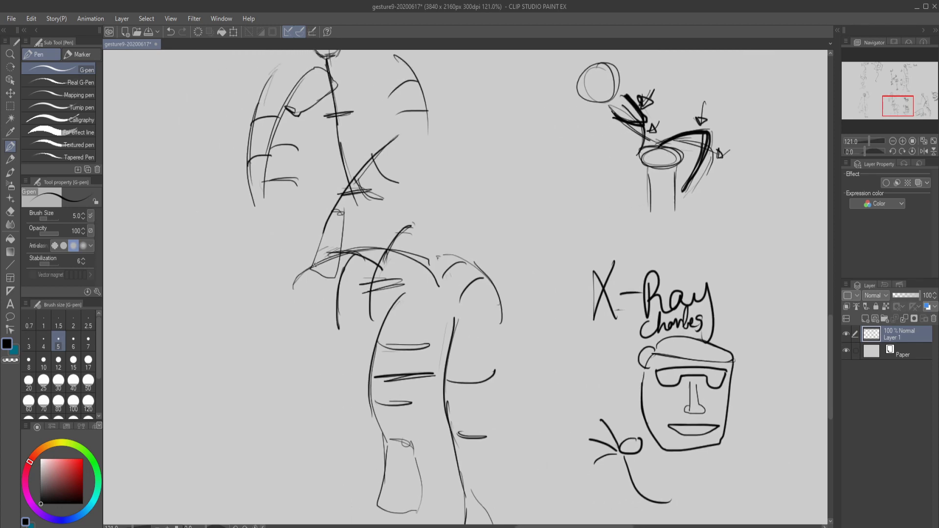
left_click_drag(293, 255, 353, 268)
scroll(578, 247, "down", 2)
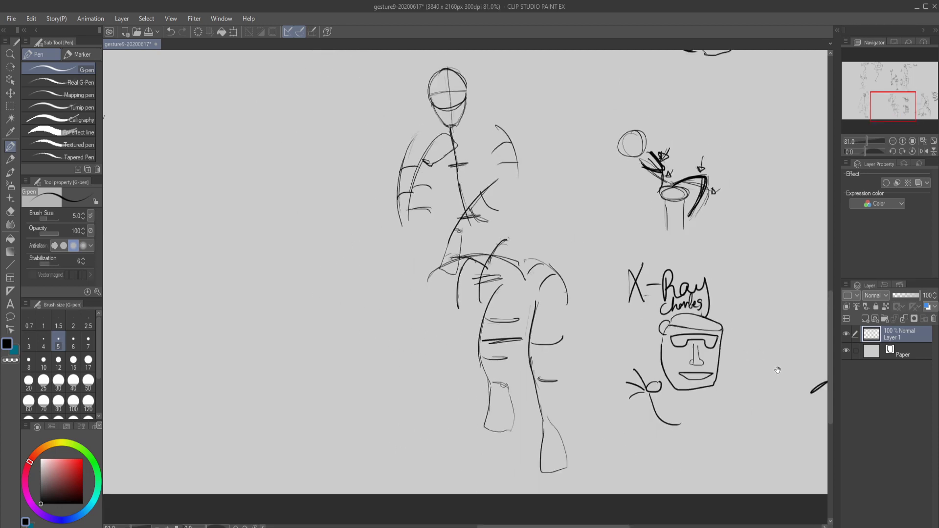
Step: Compare the seated figure, the X-Ray Charles sketch and the fifth figure with its "Dynamic" note
scroll(691, 376, "up", 4)
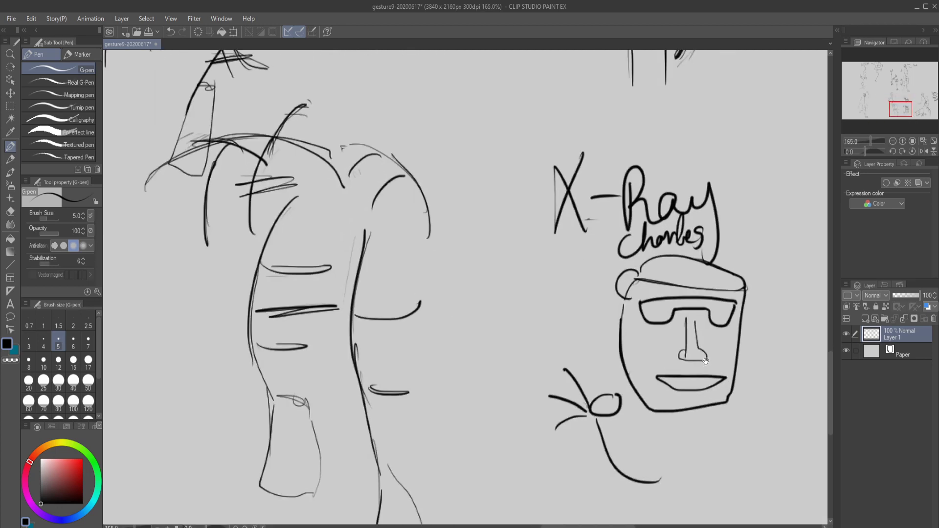
scroll(671, 361, "down", 3)
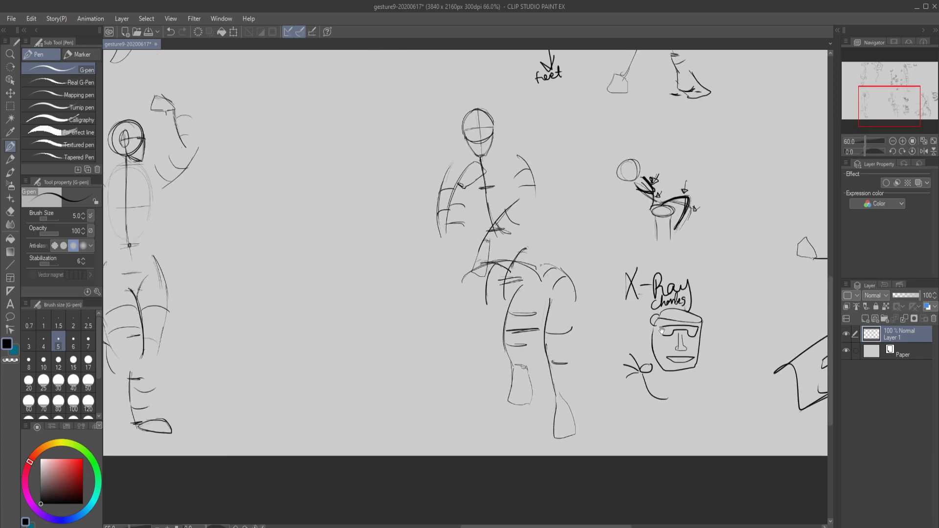
scroll(663, 328, "up", 1)
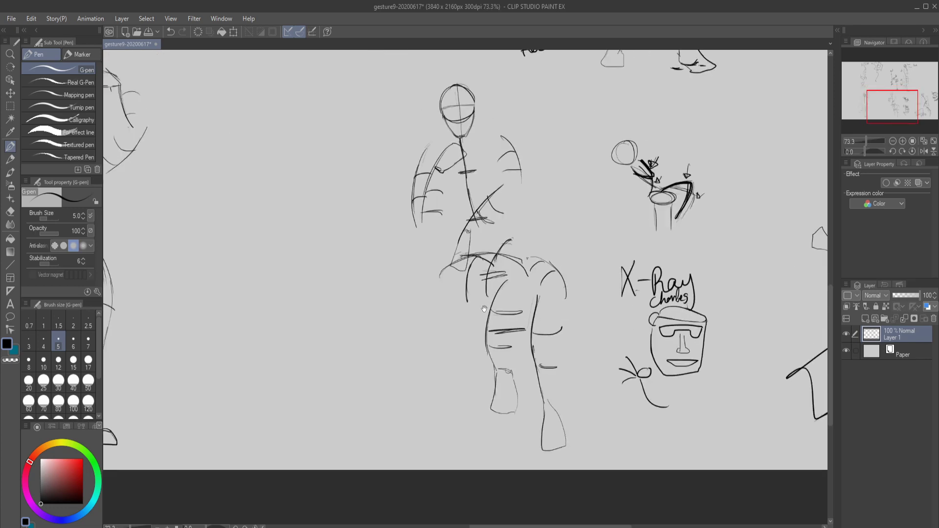
scroll(485, 322, "up", 1)
left_click_drag(485, 322, 571, 362)
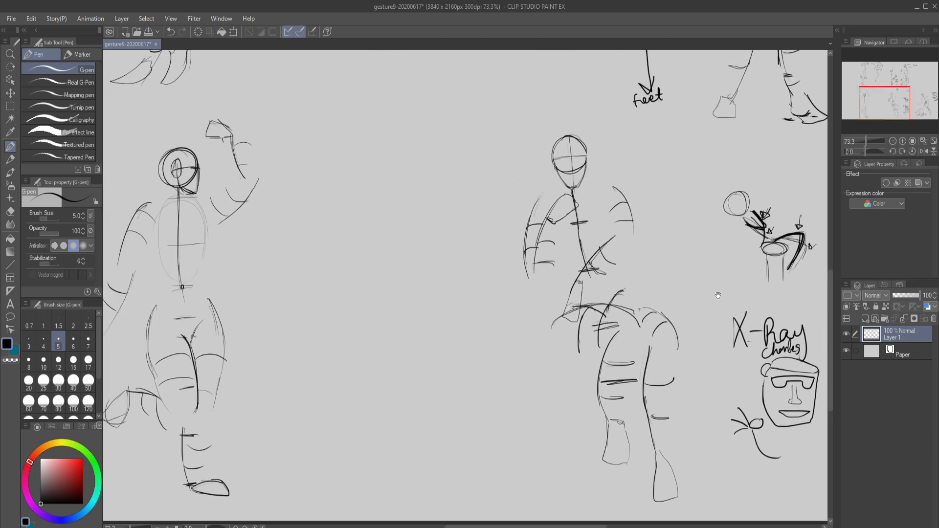
mouse_move(715, 296)
left_mouse_down()
mouse_move(669, 301)
mouse_move(587, 289)
left_mouse_up()
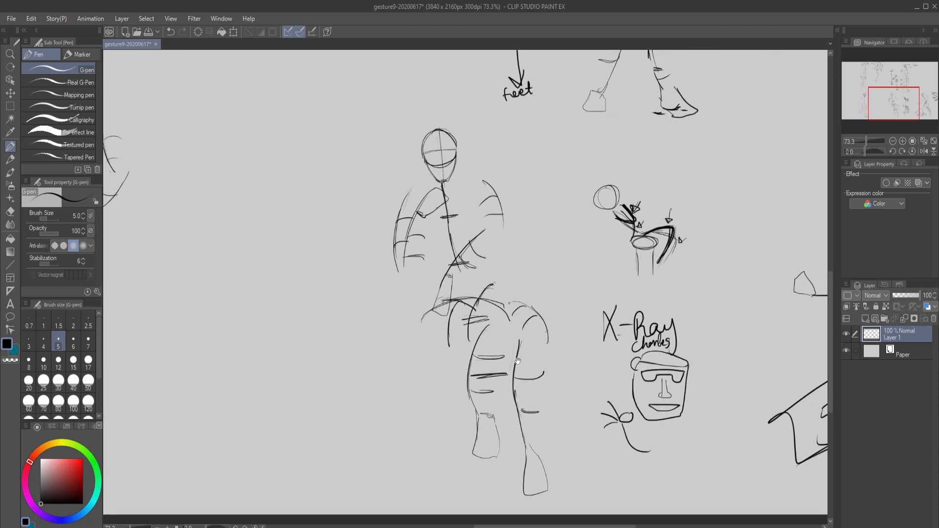
left_click_drag(672, 389, 356, 366)
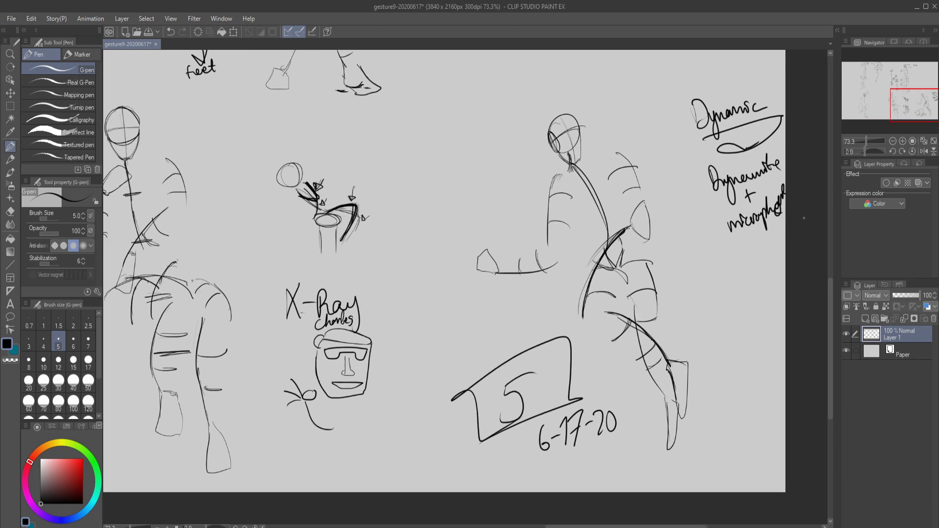
scroll(747, 206, "up", 2)
left_click_drag(747, 205, 621, 265)
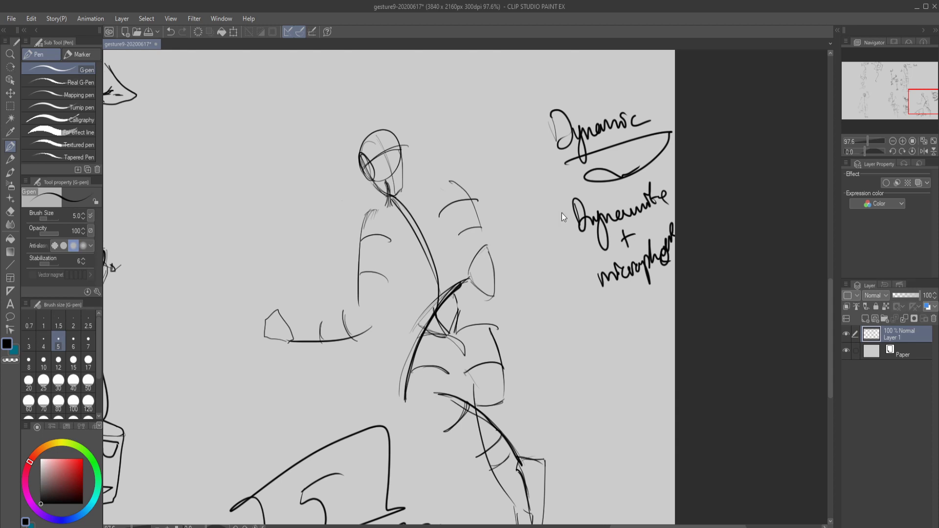
Step: Save the gesture drawing and create a new blank 3840 x 2160 px, 300 dpi illustration canvas
key("ctrl+s")
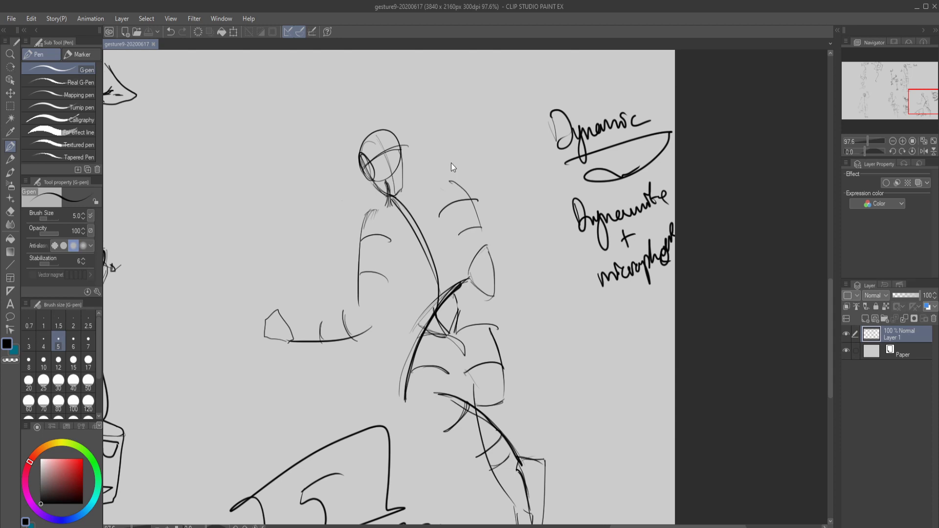
key("Return")
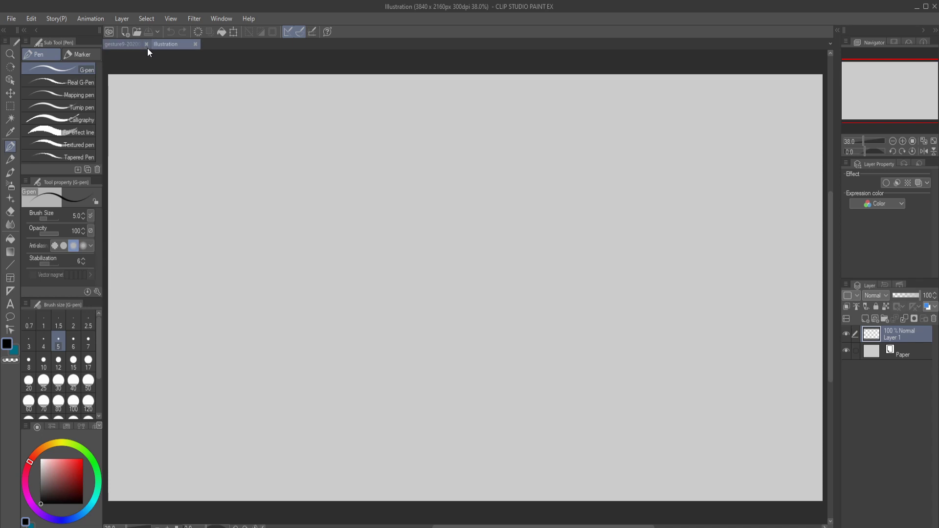
Step: Review the first figure and the fish sketch in gesture9-20200617, and close that document
left_click(134, 45)
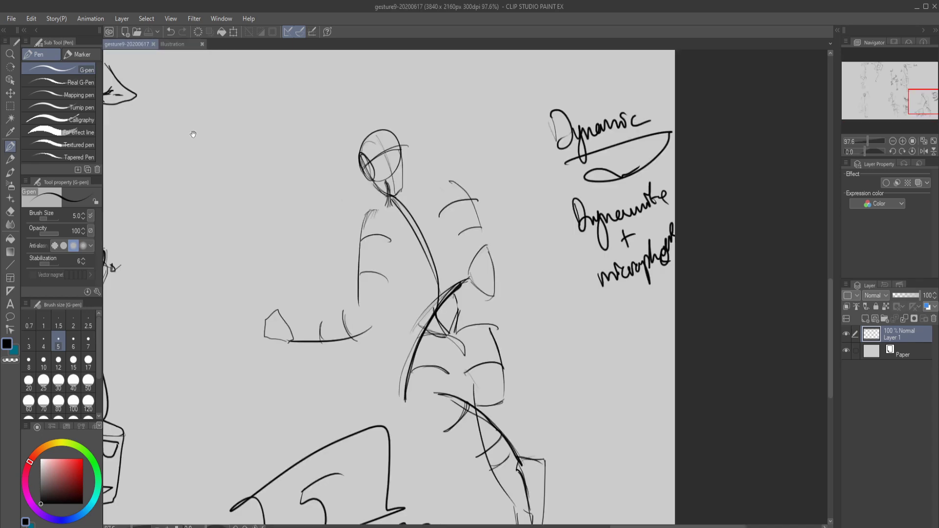
mouse_move(193, 134)
left_mouse_down()
mouse_move(256, 170)
mouse_move(448, 232)
mouse_move(664, 363)
left_mouse_up()
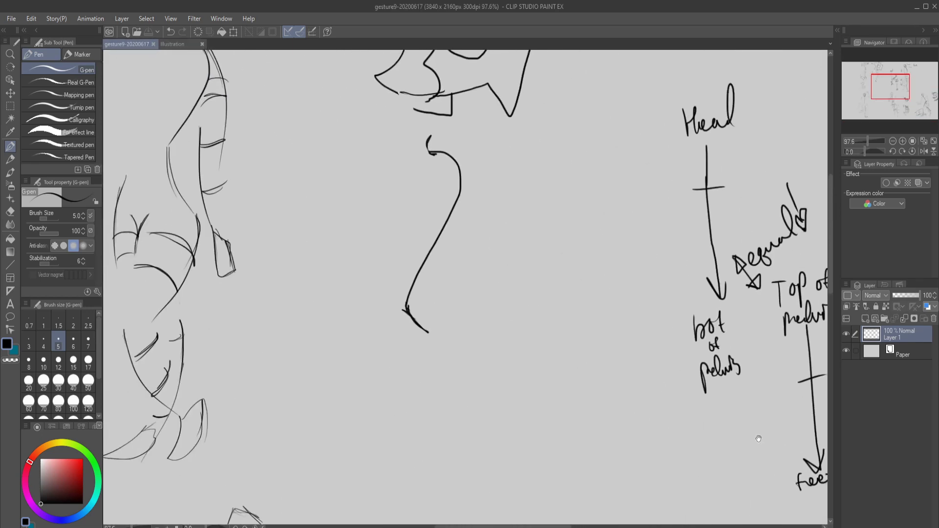
left_click_drag(655, 302, 703, 449)
scroll(489, 233, "down", 1)
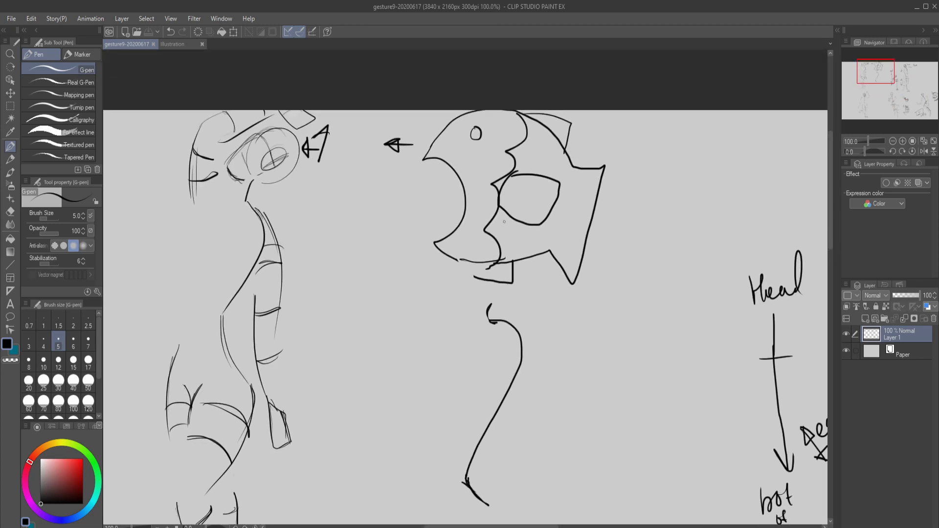
scroll(489, 232, "up", 3)
scroll(489, 233, "down", 1)
scroll(490, 233, "down", 2)
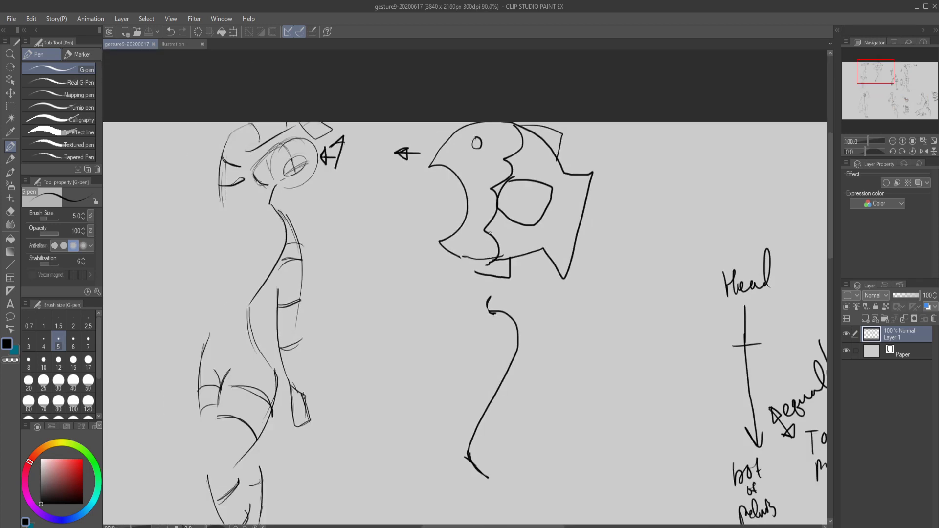
left_click(154, 44)
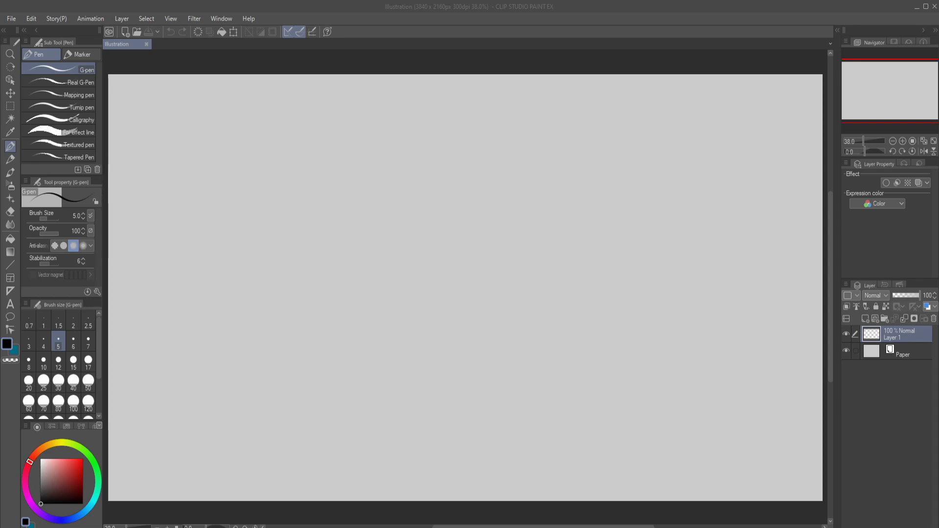
Step: Try a diagonal test stroke near the upper-left corner of the blank canvas and undo it
scroll(468, 288, "up", 3)
scroll(468, 288, "down", 4)
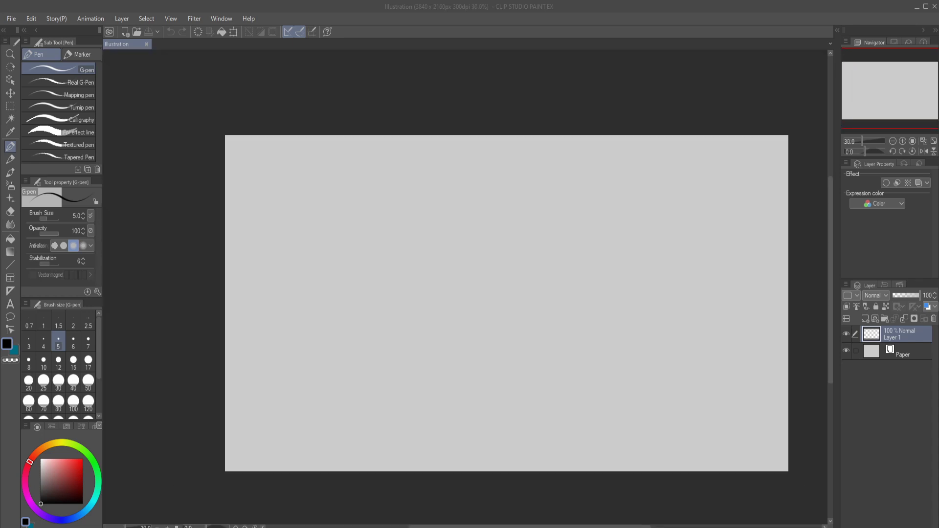
scroll(469, 288, "up", 3)
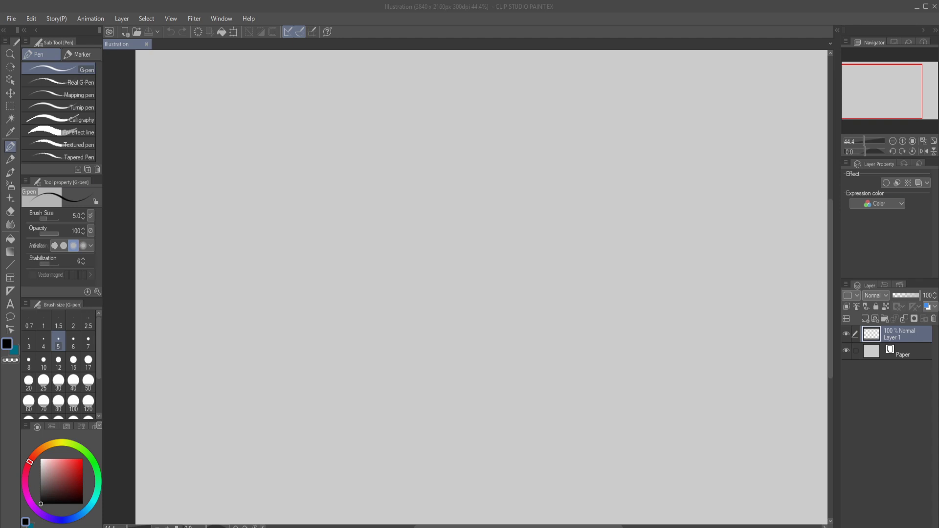
key("ctrl+plus")
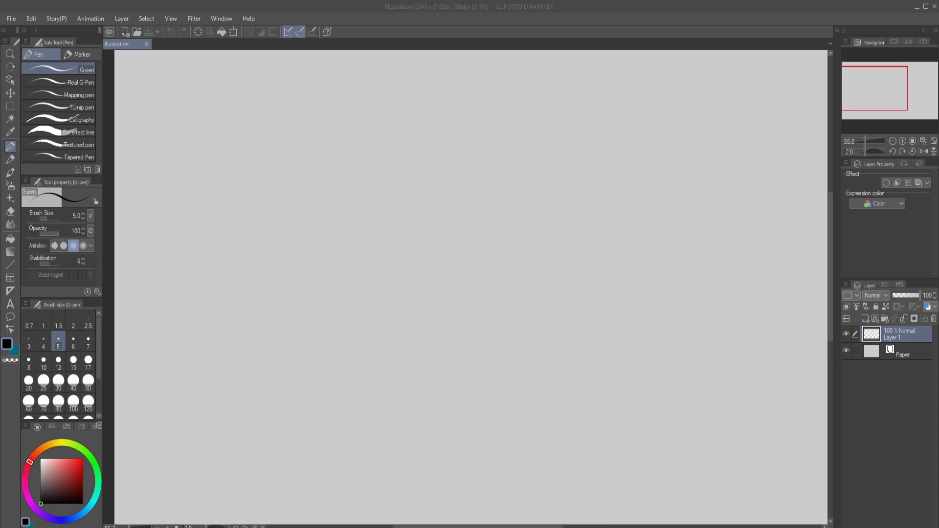
left_click_drag(151, 80, 226, 190)
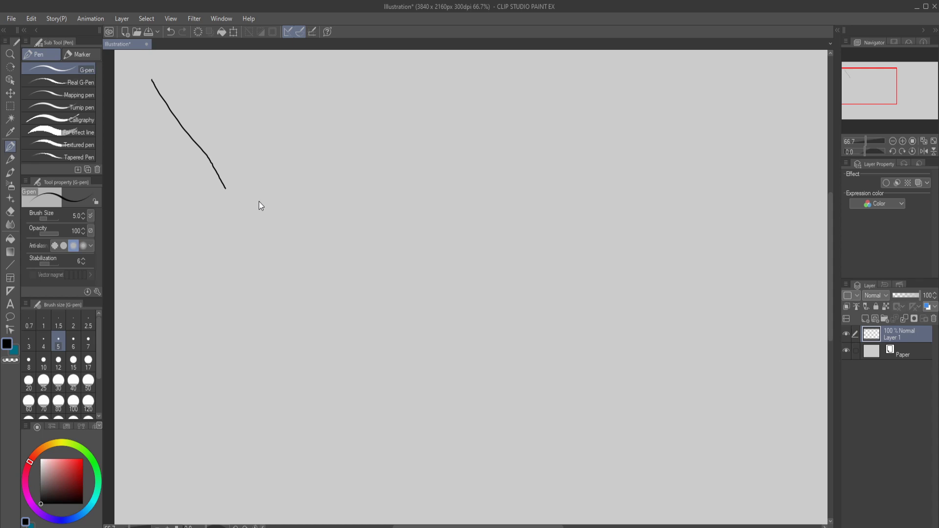
key("ctrl+z")
left_click_drag(275, 107, 272, 192)
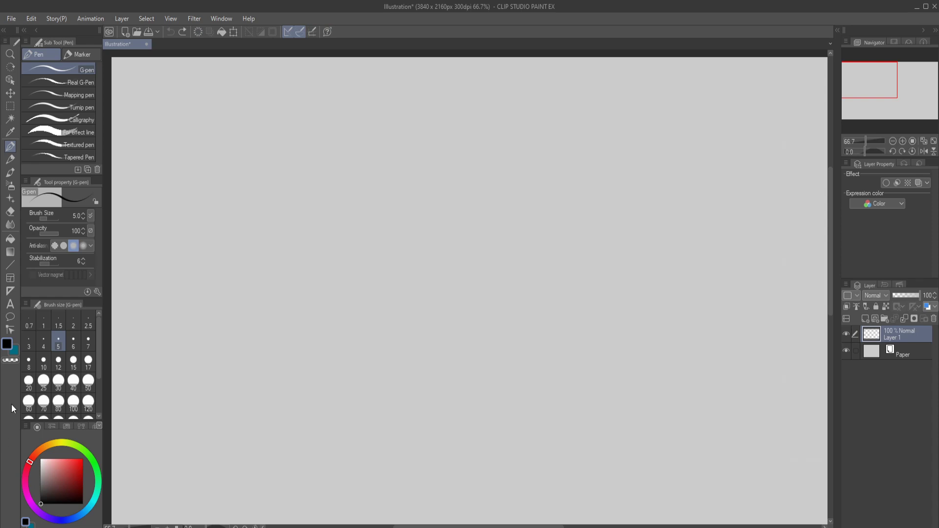
scroll(218, 225, "up", 3)
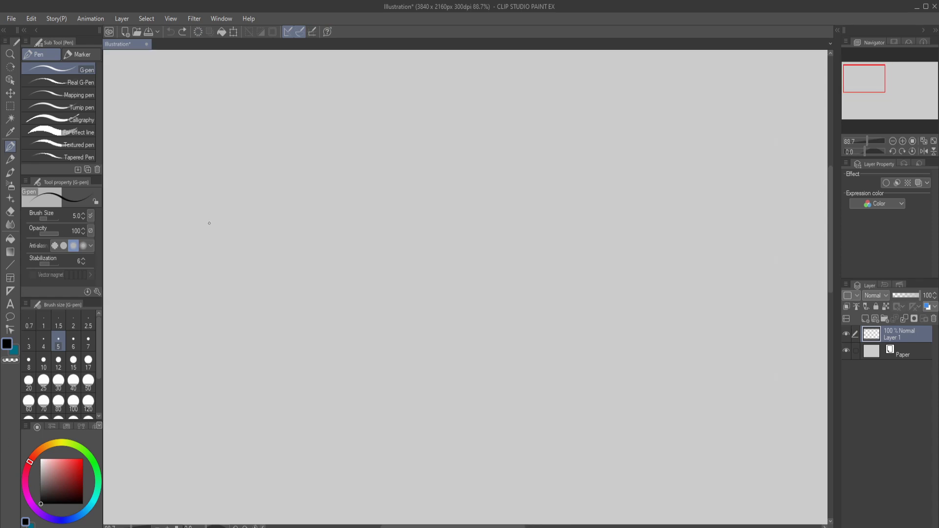
scroll(209, 223, "down", 1)
left_click_drag(215, 227, 294, 285)
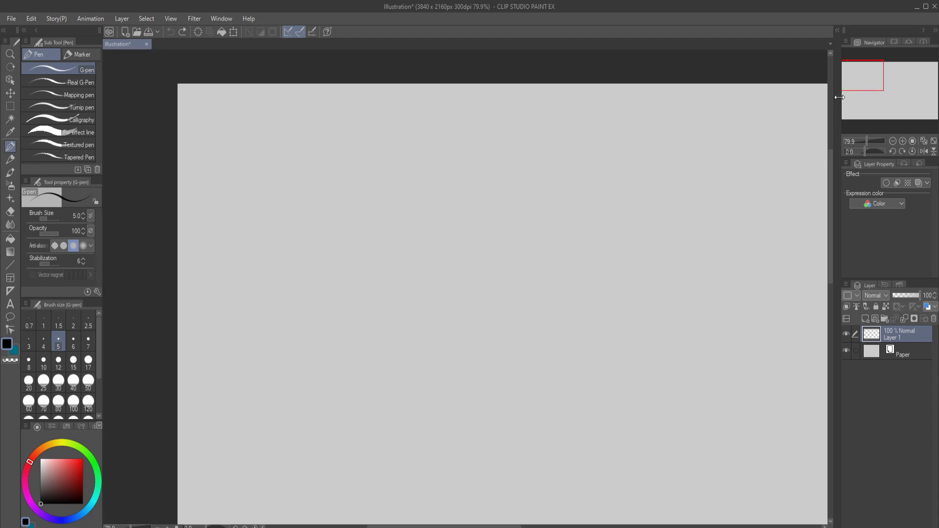
mouse_move(839, 97)
left_mouse_down()
mouse_move(809, 99)
mouse_move(833, 98)
left_mouse_up()
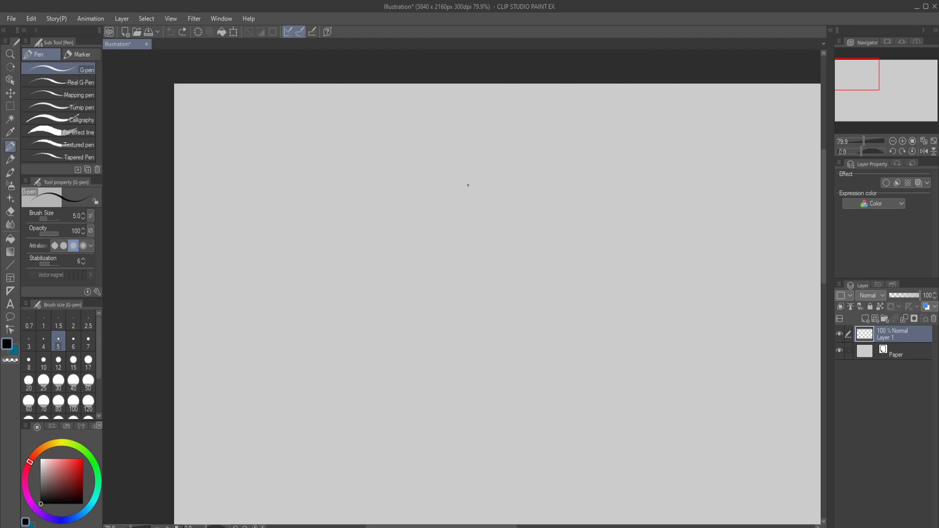
Step: Draw a round cartoon head with the G-pen at brush size 12, adding two oval eyes with pupils, a small filled mouth and eyebrows
left_click_drag(468, 186, 469, 212)
left_click(58, 362)
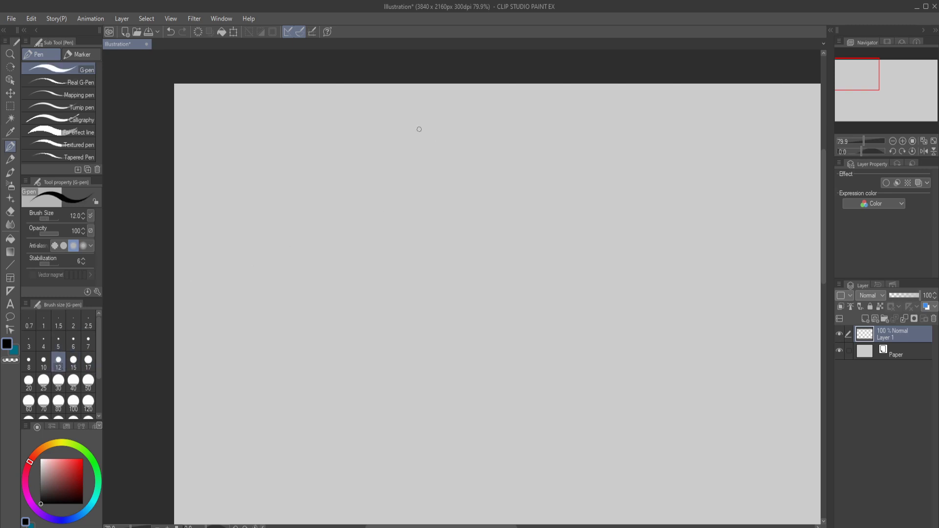
mouse_move(499, 156)
left_mouse_down()
mouse_move(417, 161)
mouse_move(457, 129)
left_mouse_up()
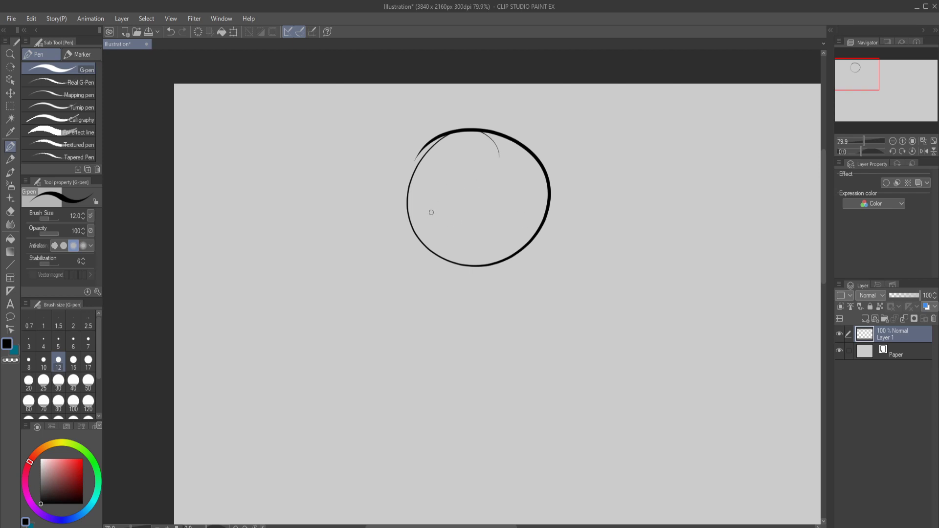
mouse_move(472, 196)
left_mouse_down()
mouse_move(460, 234)
mouse_move(463, 187)
left_mouse_up()
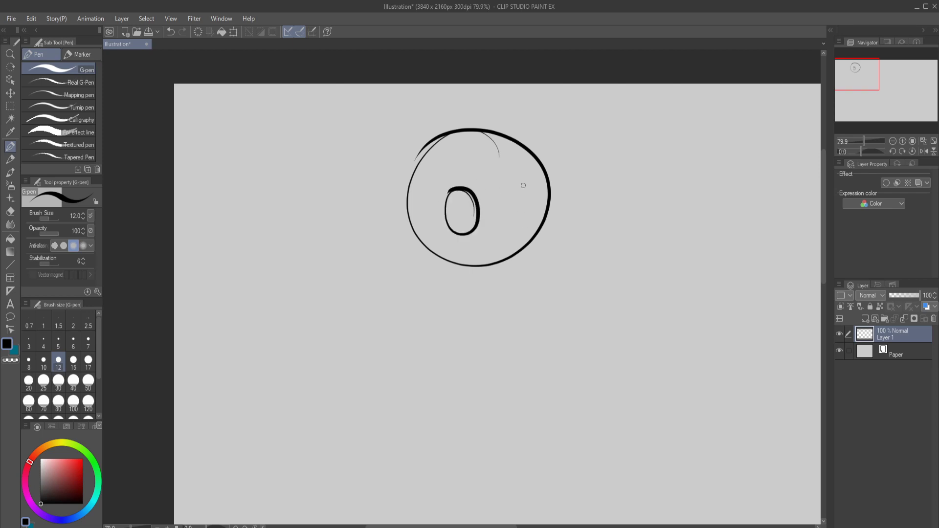
mouse_move(521, 180)
left_mouse_down()
mouse_move(520, 231)
mouse_move(508, 184)
mouse_move(521, 197)
mouse_move(465, 200)
left_mouse_up()
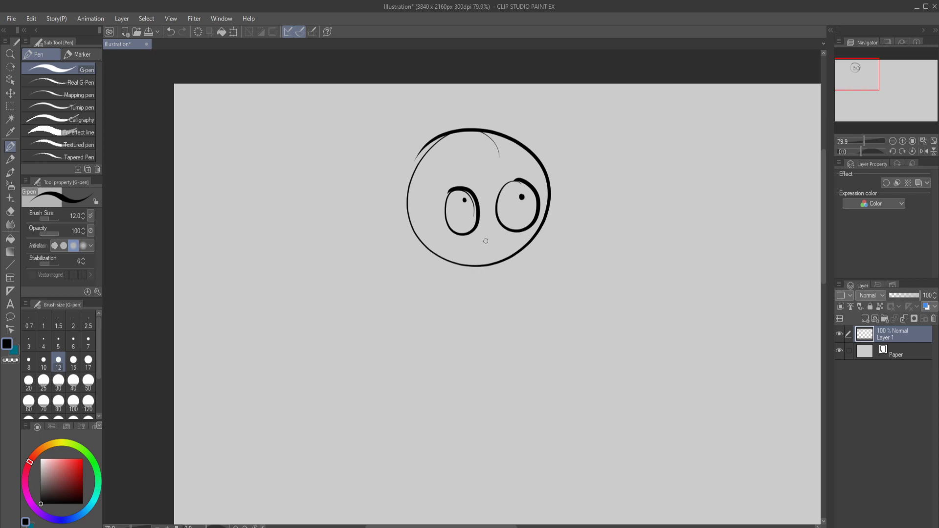
mouse_move(484, 234)
left_mouse_down()
mouse_move(500, 235)
mouse_move(490, 236)
left_mouse_up()
left_click_drag(447, 178, 523, 166)
Step: Draw a tall rounded body under the head, with one arm across the belly and one raised arm, both ending in mitten hands
mouse_move(424, 247)
left_mouse_down()
mouse_move(416, 376)
mouse_move(435, 404)
mouse_move(507, 410)
mouse_move(548, 368)
mouse_move(555, 309)
mouse_move(541, 256)
mouse_move(526, 240)
left_mouse_up()
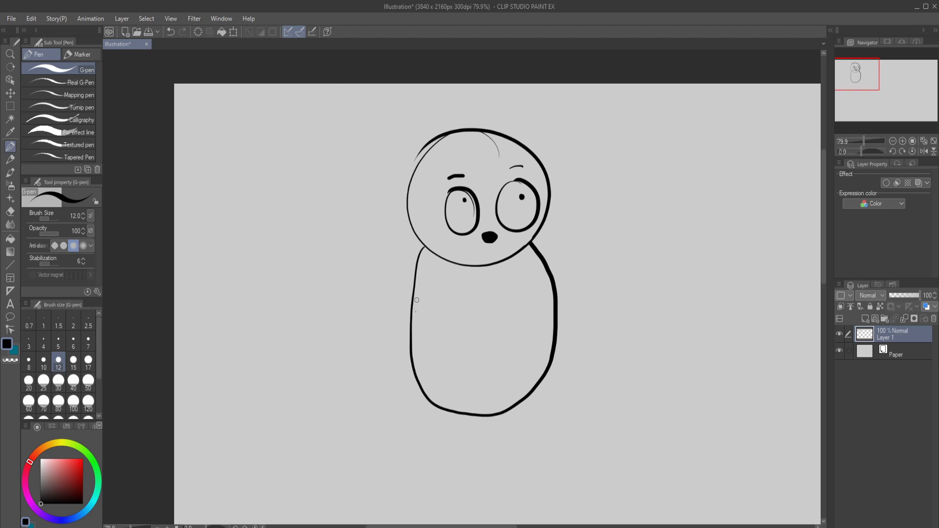
left_click_drag(417, 290, 424, 350)
key("ctrl+z")
left_click_drag(445, 340, 504, 309)
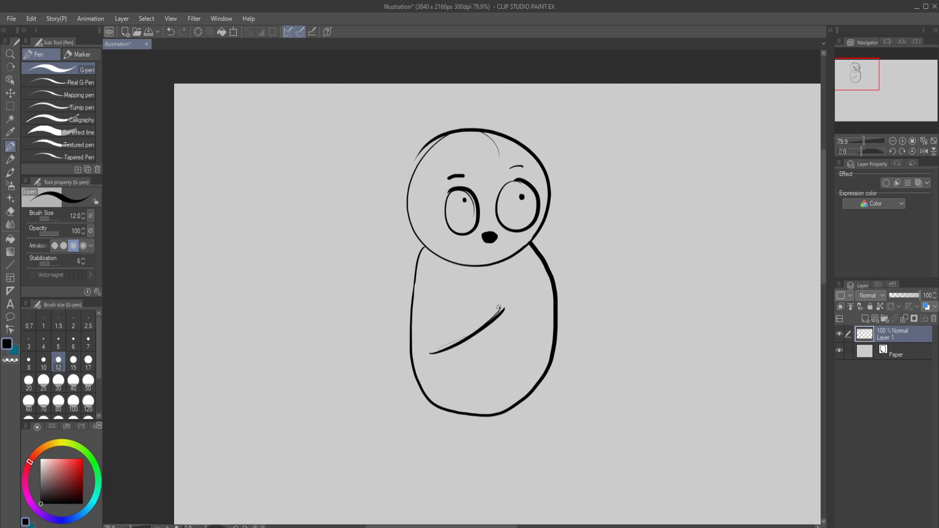
mouse_move(435, 315)
left_mouse_down()
mouse_move(495, 287)
mouse_move(503, 300)
mouse_move(480, 329)
left_mouse_up()
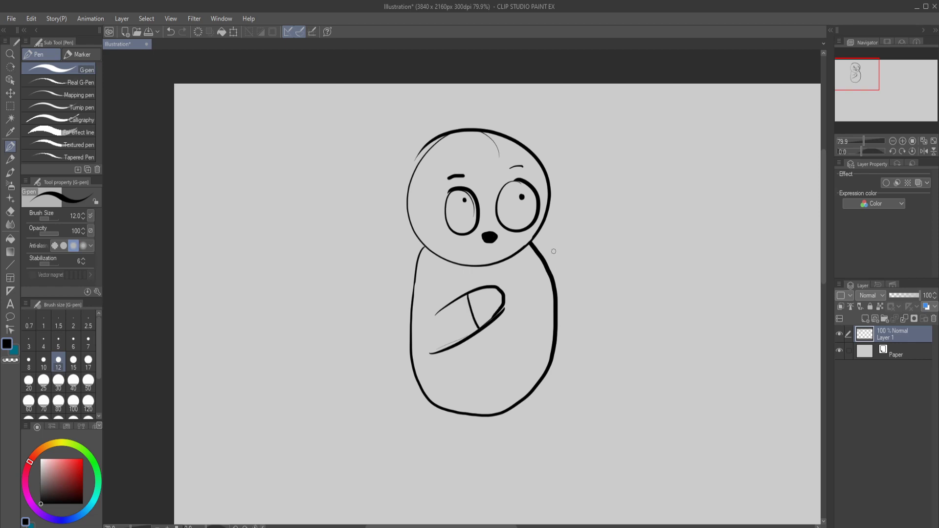
mouse_move(548, 262)
left_mouse_down()
mouse_move(584, 225)
mouse_move(603, 241)
mouse_move(556, 310)
left_mouse_up()
mouse_move(568, 240)
left_mouse_down()
mouse_move(569, 259)
mouse_move(590, 275)
left_mouse_up()
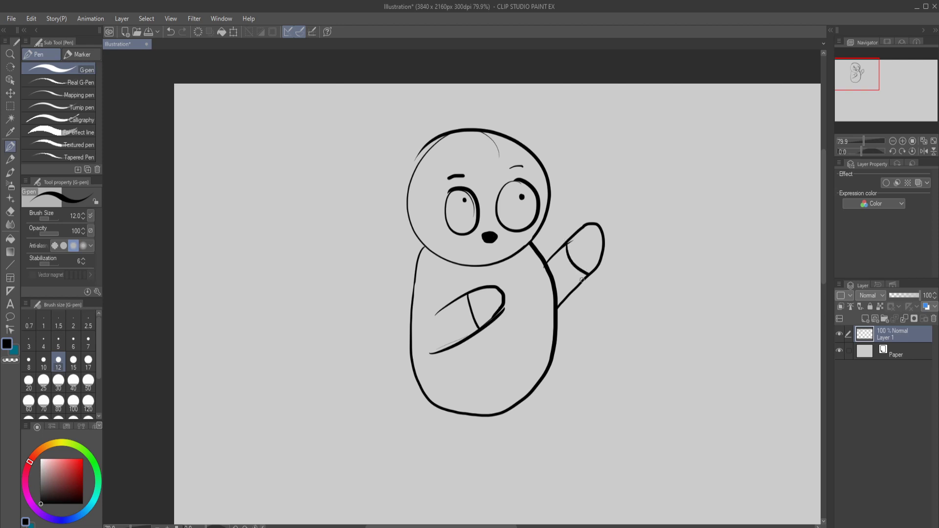
Step: Draw two straight tube legs under the body and give them boxy shoes
mouse_move(448, 413)
left_mouse_down()
mouse_move(453, 495)
mouse_move(473, 489)
mouse_move(474, 412)
left_mouse_up()
left_click_drag(452, 466, 476, 455)
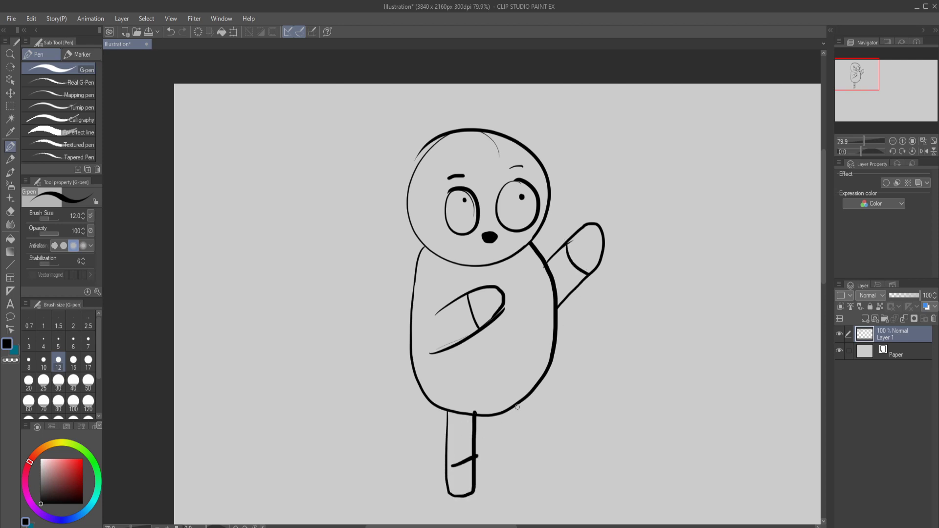
mouse_move(517, 406)
left_mouse_down()
mouse_move(520, 492)
mouse_move(502, 497)
mouse_move(497, 413)
left_mouse_up()
mouse_move(498, 464)
left_mouse_down()
mouse_move(497, 416)
mouse_move(497, 461)
mouse_move(519, 460)
left_mouse_up()
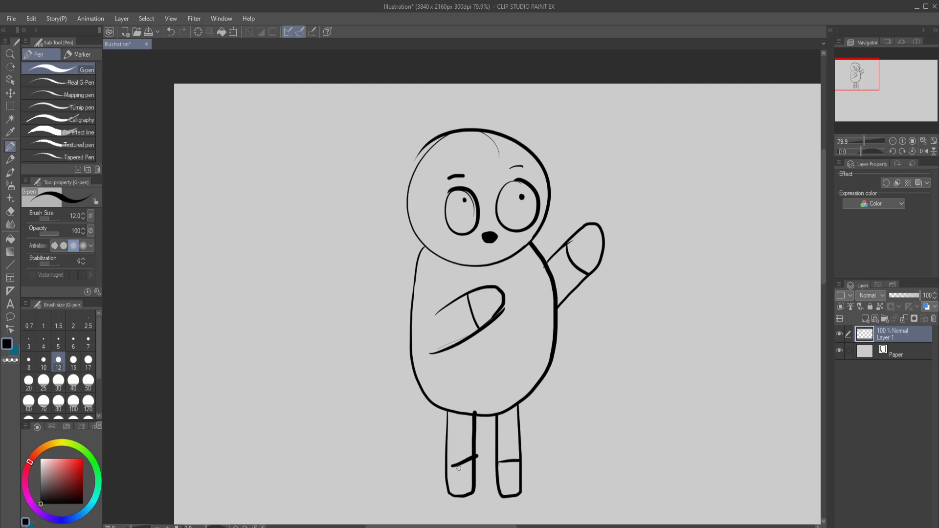
mouse_move(459, 468)
left_mouse_down()
mouse_move(505, 438)
mouse_move(505, 482)
mouse_move(502, 468)
mouse_move(515, 461)
mouse_move(473, 476)
mouse_move(463, 498)
mouse_move(456, 492)
mouse_move(472, 476)
mouse_move(473, 486)
mouse_move(448, 498)
mouse_move(447, 486)
mouse_move(449, 505)
mouse_move(487, 502)
mouse_move(484, 472)
mouse_move(470, 471)
mouse_move(449, 473)
mouse_move(539, 480)
mouse_move(535, 506)
mouse_move(502, 510)
mouse_move(497, 484)
mouse_move(514, 498)
mouse_move(539, 476)
mouse_move(521, 509)
mouse_move(500, 508)
mouse_move(540, 491)
left_mouse_up()
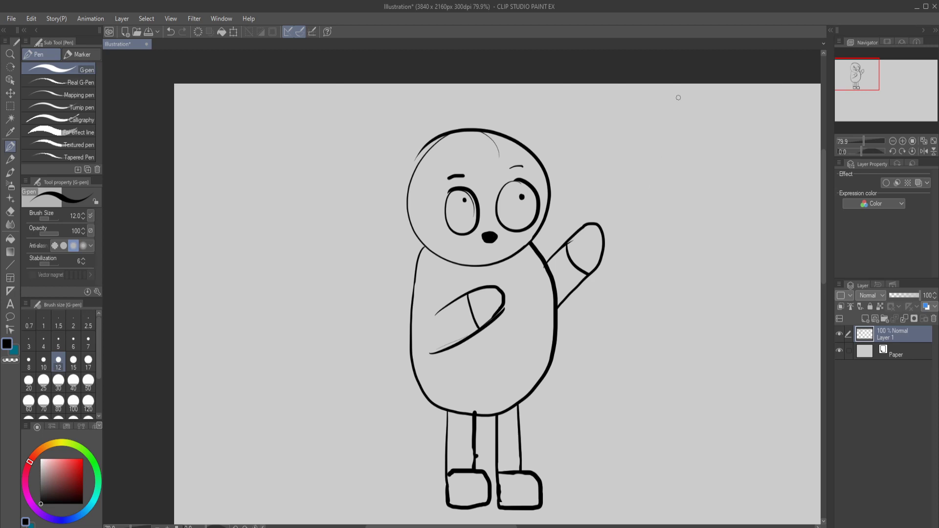
Step: Draw a second, smaller round head at the canvas's upper right, with a zigzag fringe line and two dot eyes
mouse_move(699, 97)
left_mouse_down()
mouse_move(670, 112)
mouse_move(664, 173)
mouse_move(705, 205)
mouse_move(749, 191)
mouse_move(766, 148)
mouse_move(744, 103)
mouse_move(680, 97)
left_mouse_up()
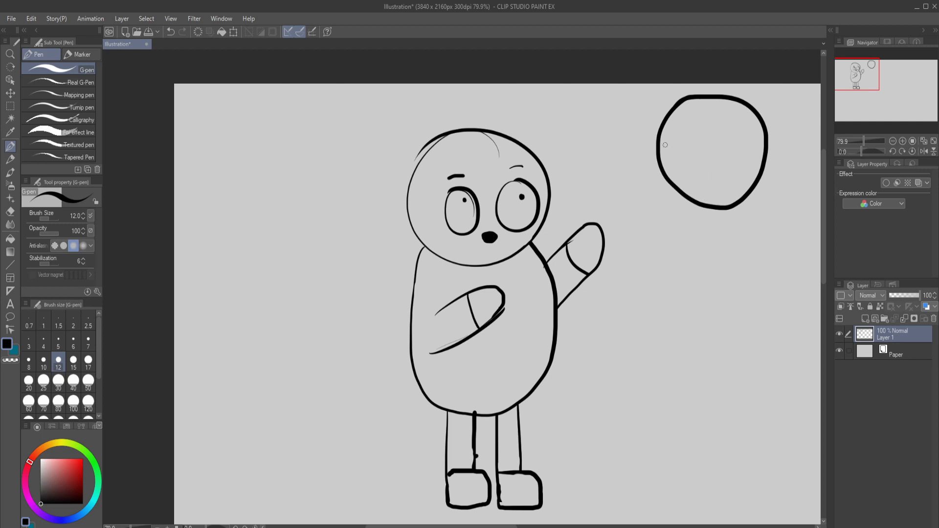
mouse_move(660, 158)
left_mouse_down()
mouse_move(738, 147)
mouse_move(757, 158)
left_mouse_up()
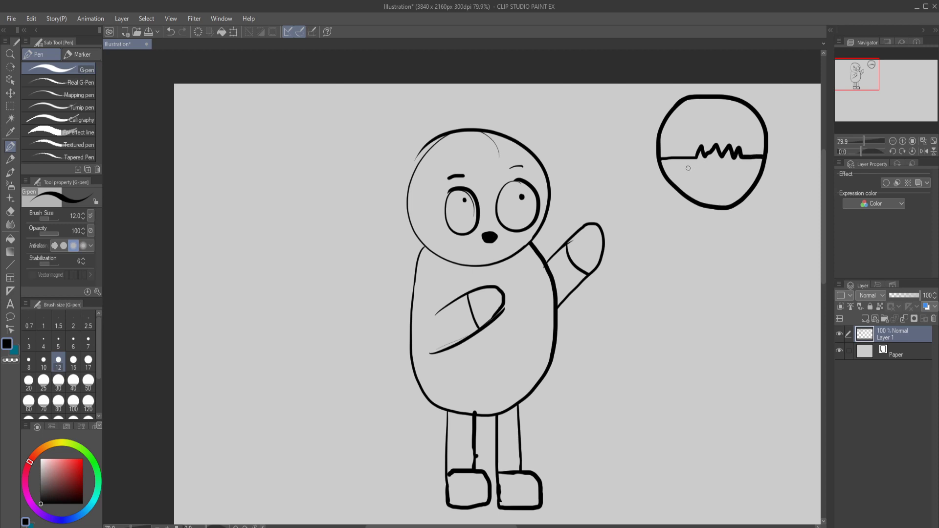
left_click(689, 167)
left_click(744, 166)
Step: Add four spiky hair tufts around the small head and a small smiling mouth between its eyes
mouse_move(674, 102)
left_mouse_down()
mouse_move(636, 95)
mouse_move(647, 105)
mouse_move(632, 132)
mouse_move(664, 136)
left_mouse_up()
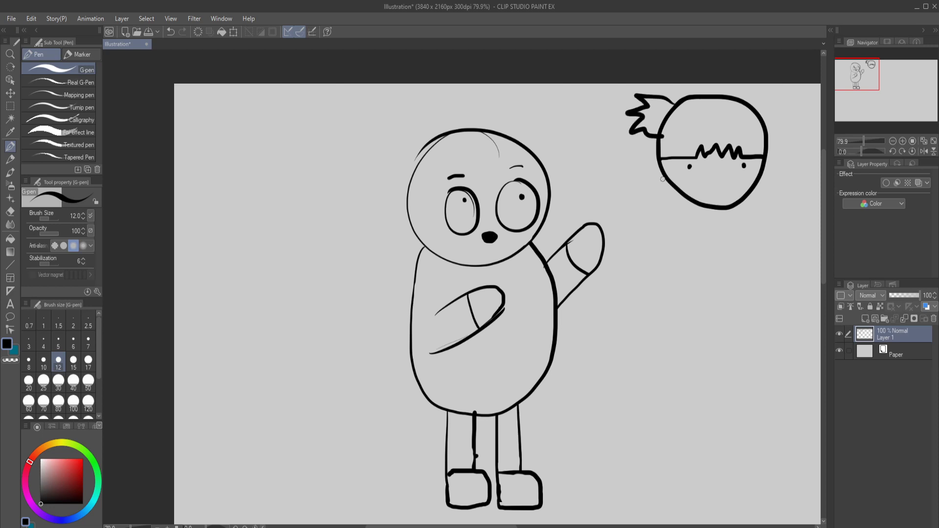
mouse_move(662, 175)
left_mouse_down()
mouse_move(649, 205)
mouse_move(658, 200)
mouse_move(662, 215)
mouse_move(672, 205)
mouse_move(675, 218)
mouse_move(690, 198)
left_mouse_up()
mouse_move(750, 102)
left_mouse_down()
mouse_move(782, 99)
mouse_move(774, 107)
mouse_move(789, 118)
mouse_move(764, 133)
left_mouse_up()
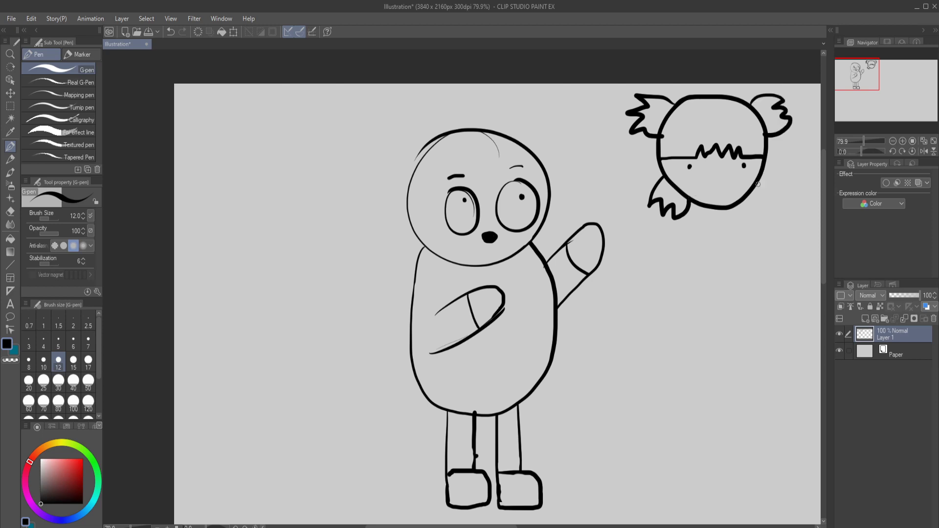
mouse_move(749, 194)
left_mouse_down()
mouse_move(764, 213)
mouse_move(772, 196)
mouse_move(782, 198)
mouse_move(758, 167)
left_mouse_up()
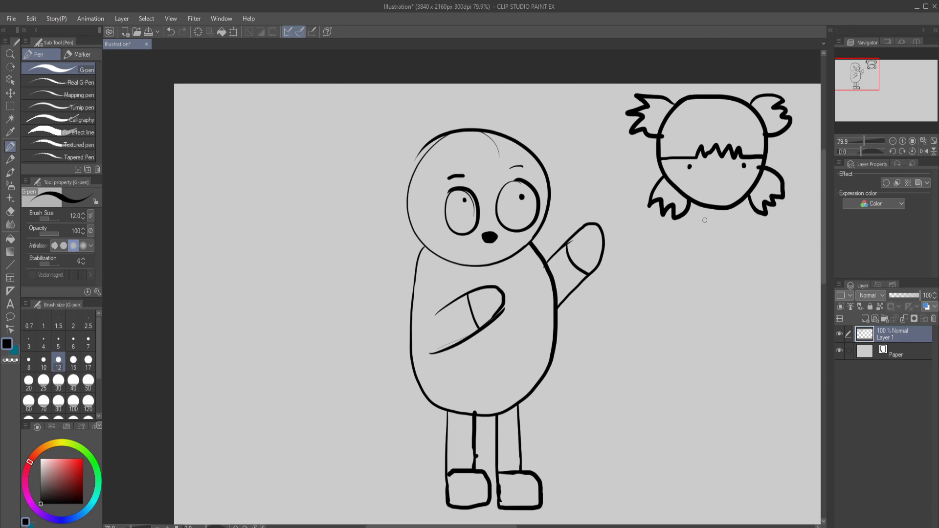
left_click(710, 167)
left_click_drag(707, 164, 725, 163)
key("ctrl+z")
key("ctrl+z")
key("ctrl+z")
Step: Give the large figure a monocle with a hanging cord and a tilted fez hat with a tassel
left_click_drag(424, 152, 468, 126)
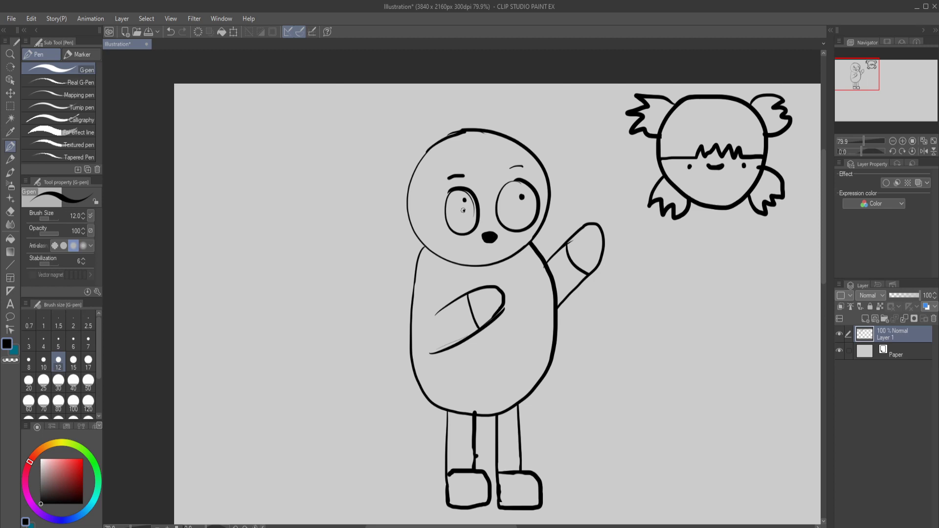
mouse_move(464, 210)
left_mouse_down()
mouse_move(470, 220)
mouse_move(456, 218)
mouse_move(441, 237)
mouse_move(432, 327)
left_mouse_up()
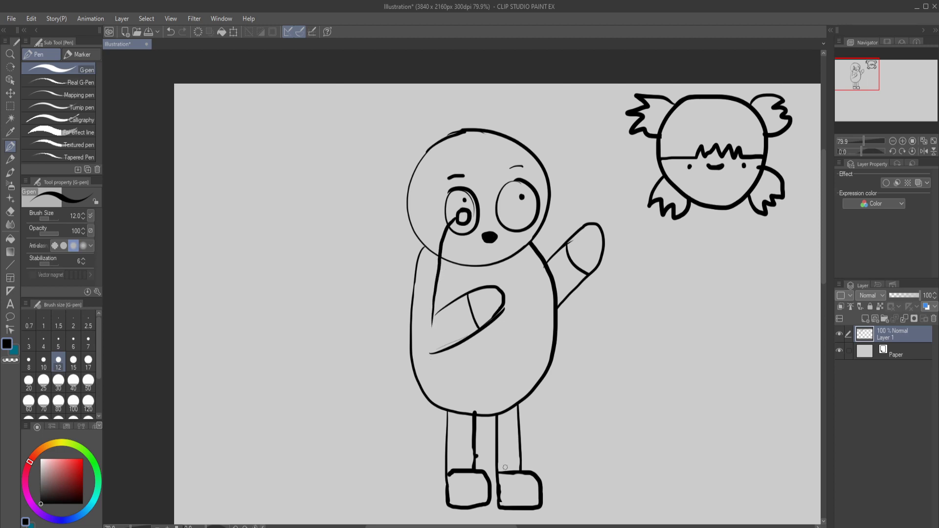
mouse_move(427, 92)
left_mouse_down()
mouse_move(408, 115)
mouse_move(458, 92)
mouse_move(429, 91)
mouse_move(403, 115)
mouse_move(411, 153)
left_mouse_up()
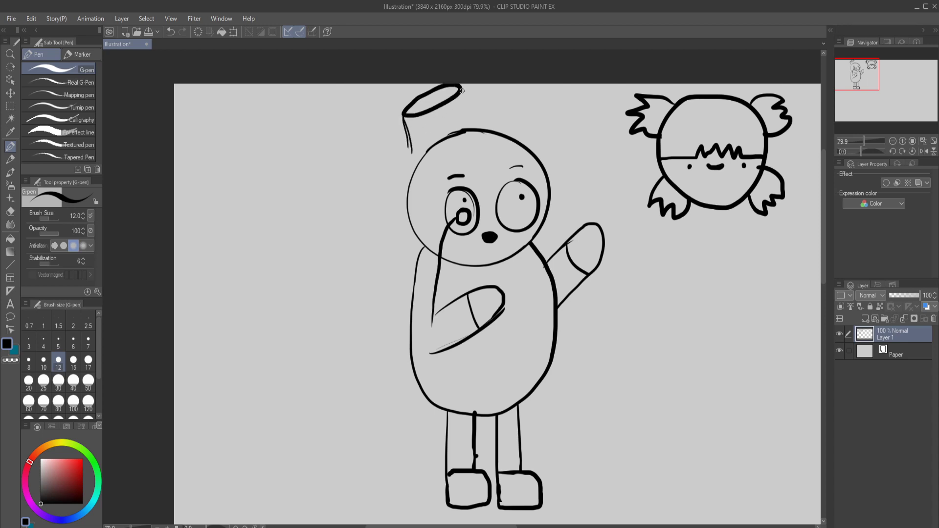
left_click_drag(461, 86, 479, 131)
left_click_drag(403, 117, 418, 166)
mouse_move(426, 99)
left_mouse_down()
mouse_move(403, 112)
mouse_move(381, 161)
mouse_move(400, 182)
mouse_move(384, 141)
mouse_move(482, 129)
left_mouse_up()
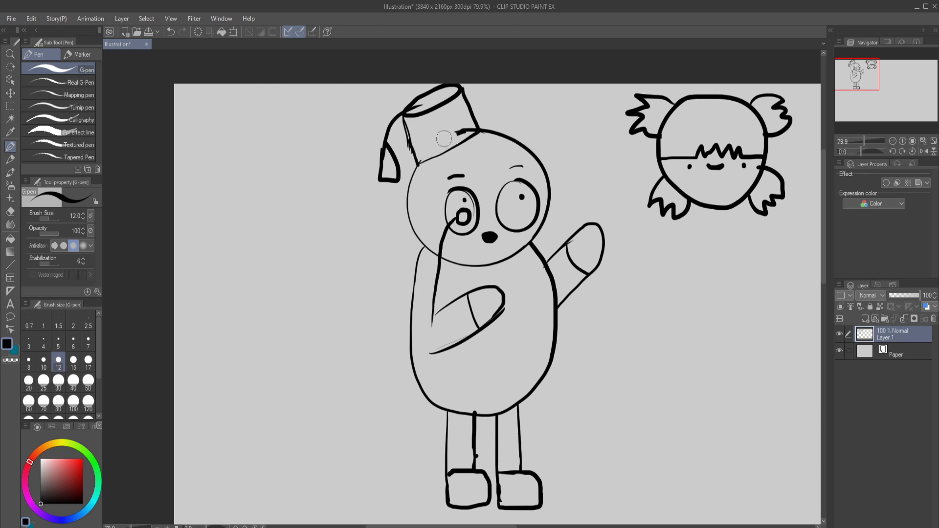
key("ctrl+z")
Step: Draw a double oval below the small head and hand-letter "pizza" above, below and on both sides of it
mouse_move(751, 291)
left_mouse_down()
mouse_move(683, 296)
mouse_move(657, 321)
mouse_move(657, 351)
mouse_move(689, 366)
mouse_move(757, 365)
mouse_move(787, 339)
mouse_move(768, 297)
mouse_move(735, 282)
mouse_move(673, 318)
mouse_move(666, 342)
mouse_move(763, 345)
mouse_move(773, 325)
mouse_move(707, 295)
mouse_move(746, 299)
mouse_move(718, 307)
left_mouse_up()
mouse_move(702, 356)
left_mouse_down()
mouse_move(702, 367)
mouse_move(715, 368)
left_mouse_up()
mouse_move(718, 358)
left_mouse_down()
mouse_move(752, 364)
mouse_move(778, 326)
mouse_move(779, 337)
mouse_move(791, 328)
mouse_move(795, 339)
mouse_move(798, 325)
mouse_move(811, 341)
left_mouse_up()
left_click_drag(618, 333, 642, 340)
mouse_move(641, 328)
left_mouse_down()
mouse_move(650, 342)
mouse_move(656, 328)
mouse_move(651, 343)
mouse_move(663, 337)
mouse_move(631, 344)
left_mouse_up()
left_click(630, 329)
left_click_drag(635, 300, 637, 314)
mouse_move(636, 298)
left_mouse_down()
mouse_move(654, 312)
mouse_move(687, 311)
left_mouse_up()
left_click_drag(631, 365, 632, 377)
mouse_move(631, 362)
left_mouse_down()
mouse_move(642, 374)
mouse_move(658, 371)
mouse_move(654, 364)
left_mouse_up()
left_click_drag(656, 361, 670, 370)
left_click_drag(658, 357, 685, 363)
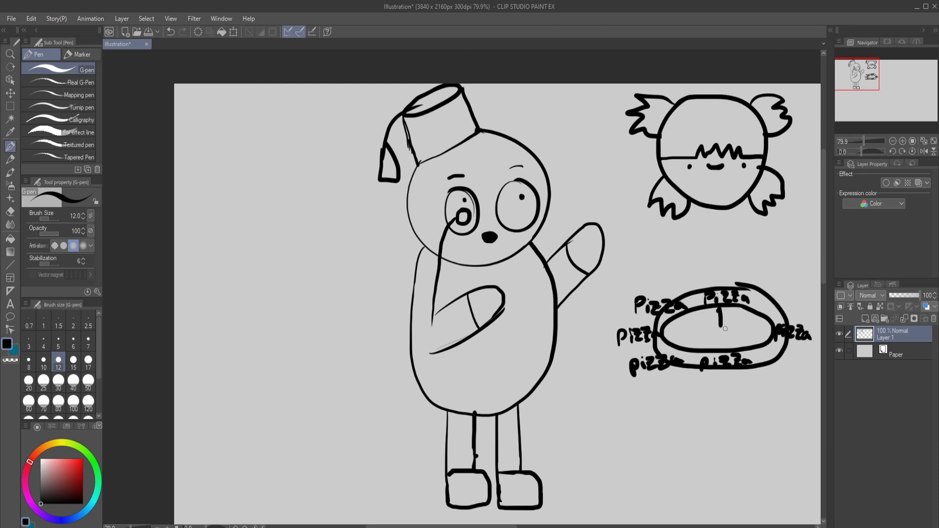
Step: Letter "pizza" at the double oval's upper-right and lower-right edges and complete the small V-shaped mark inside it
mouse_move(762, 299)
left_mouse_down()
mouse_move(763, 313)
mouse_move(782, 299)
left_mouse_up()
mouse_move(786, 292)
left_mouse_down()
mouse_move(796, 294)
mouse_move(786, 303)
mouse_move(810, 305)
left_mouse_up()
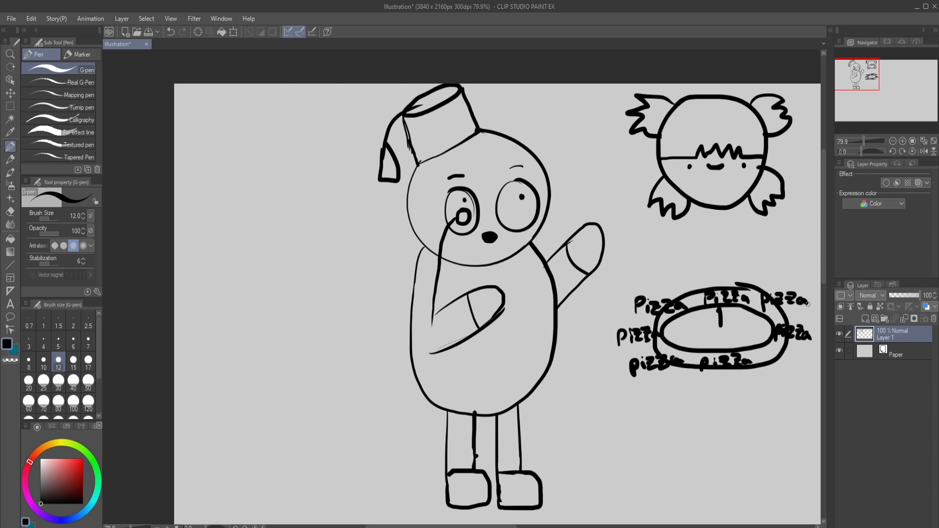
left_click_drag(771, 356, 770, 374)
left_click_drag(770, 357, 771, 363)
mouse_move(779, 356)
left_mouse_down()
mouse_move(803, 363)
mouse_move(816, 380)
left_mouse_up()
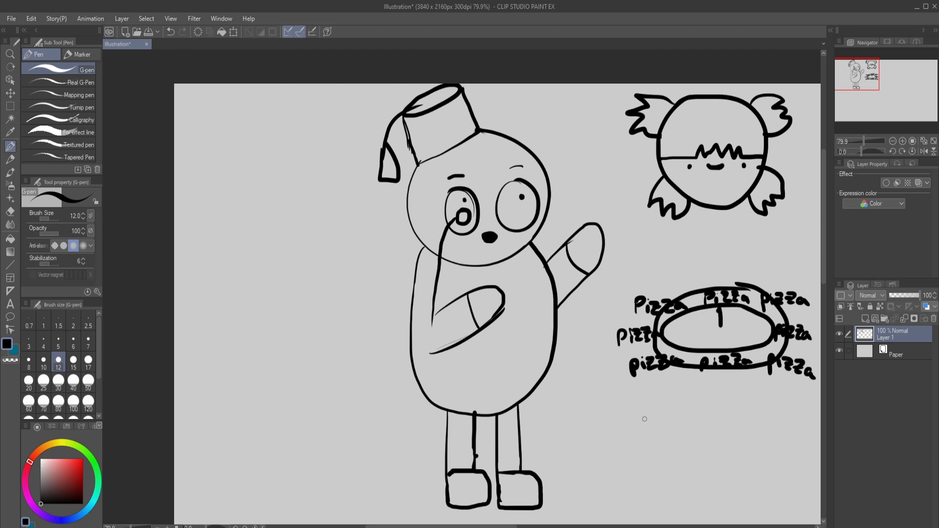
left_click_drag(722, 324, 730, 305)
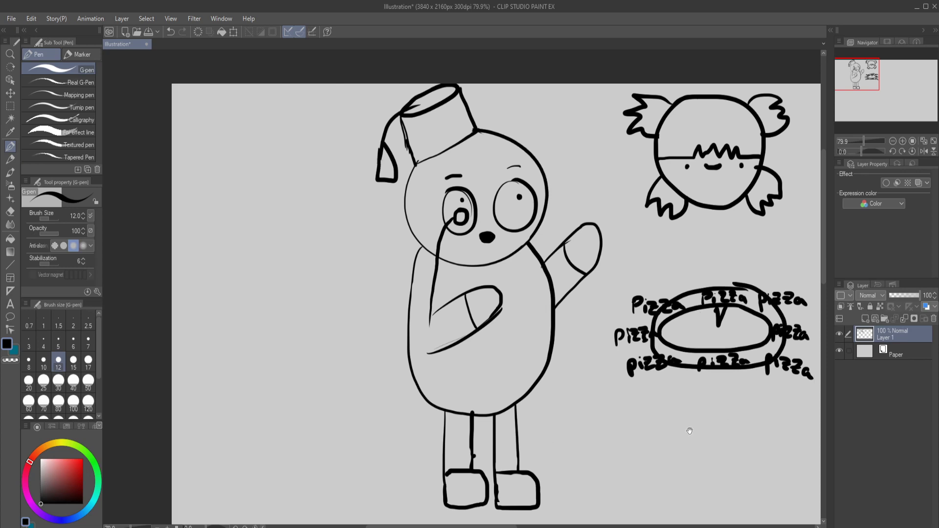
Step: Try out large circle outlines for a head on the blank canvas area beyond the doodles
left_click_drag(685, 432, 436, 427)
mouse_move(745, 390)
left_mouse_down()
mouse_move(484, 356)
mouse_move(311, 352)
left_mouse_up()
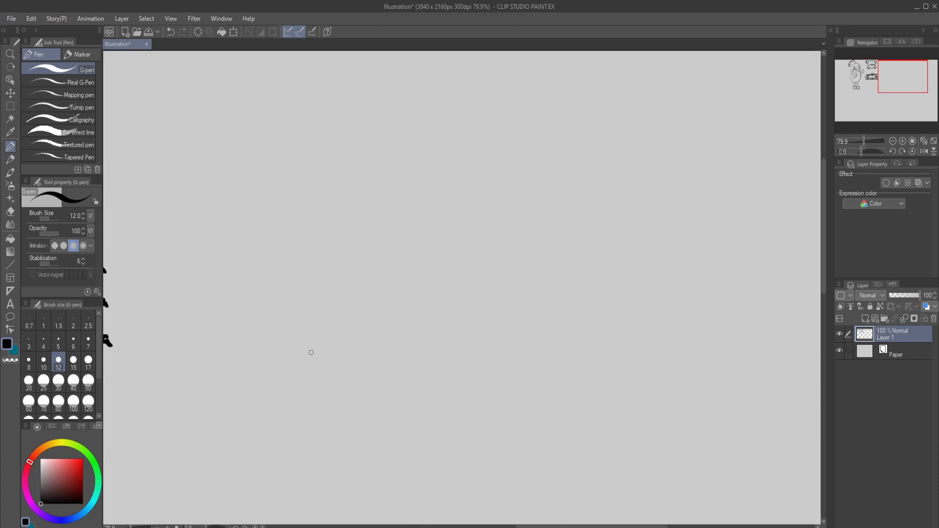
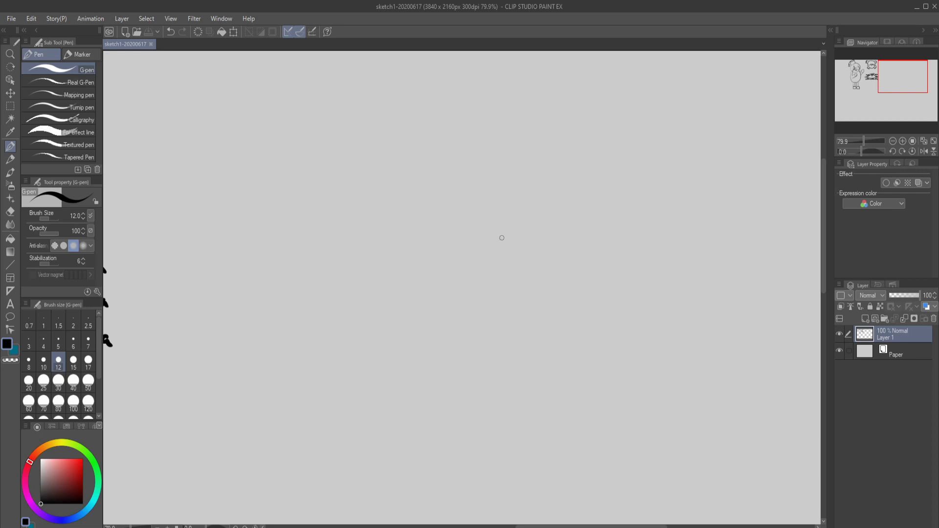
left_click_drag(543, 116, 550, 153)
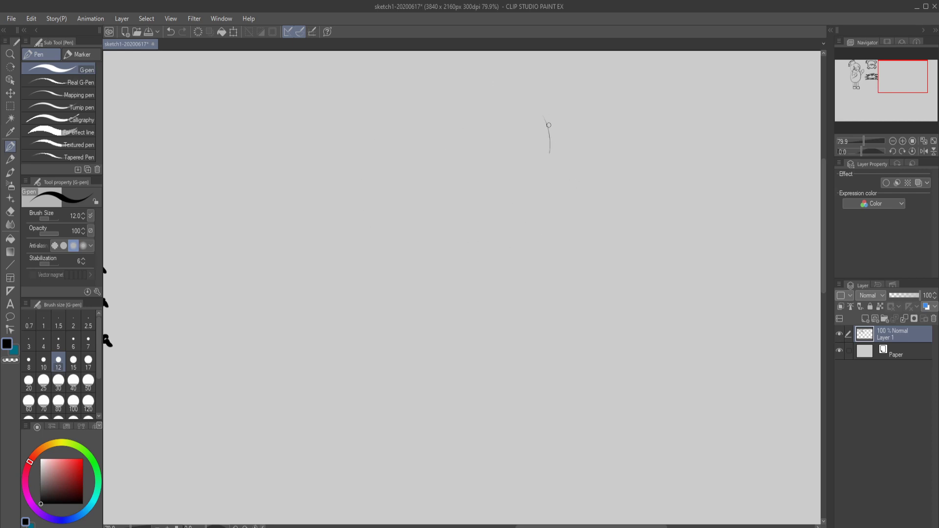
left_click_drag(417, 151, 472, 246)
left_click_drag(550, 168, 540, 107)
mouse_move(419, 157)
left_mouse_down()
mouse_move(413, 233)
mouse_move(425, 193)
mouse_move(460, 243)
mouse_move(520, 226)
left_mouse_up()
mouse_move(589, 95)
left_mouse_down()
mouse_move(490, 73)
mouse_move(593, 335)
mouse_move(506, 61)
left_mouse_up()
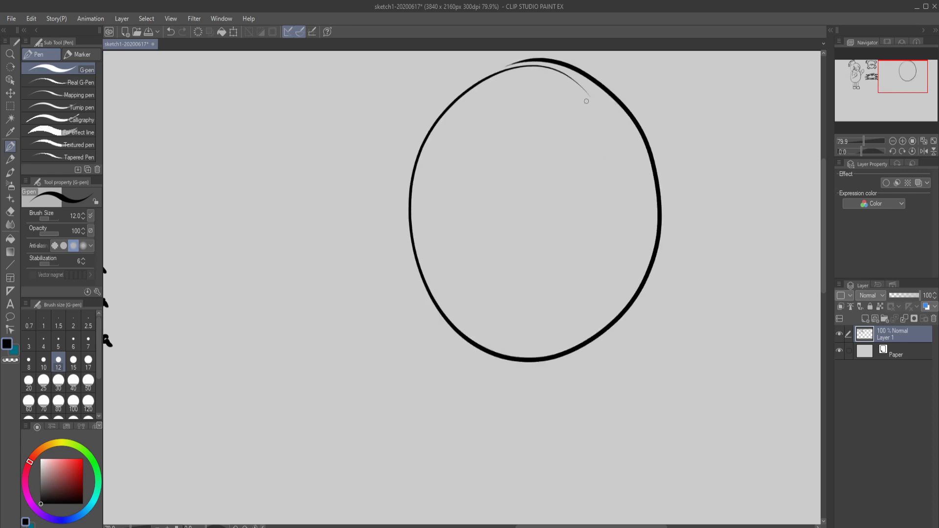
mouse_move(587, 102)
left_mouse_down()
mouse_move(562, 72)
mouse_move(590, 96)
mouse_move(540, 71)
mouse_move(517, 72)
mouse_move(520, 62)
mouse_move(548, 84)
mouse_move(453, 103)
mouse_move(480, 98)
mouse_move(472, 90)
mouse_move(436, 122)
mouse_move(418, 181)
mouse_move(415, 277)
mouse_move(416, 204)
mouse_move(416, 250)
mouse_move(455, 340)
mouse_move(487, 355)
mouse_move(582, 346)
mouse_move(632, 306)
mouse_move(664, 248)
mouse_move(649, 143)
mouse_move(627, 111)
mouse_move(566, 75)
mouse_move(585, 71)
mouse_move(624, 102)
mouse_move(558, 65)
left_mouse_up()
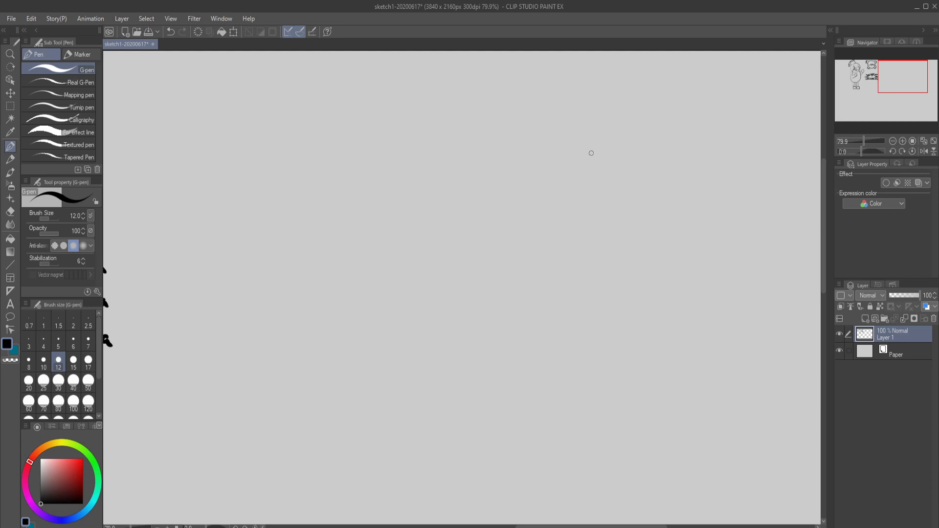
mouse_move(584, 117)
left_mouse_down()
mouse_move(463, 235)
mouse_move(592, 109)
mouse_move(491, 92)
left_mouse_up()
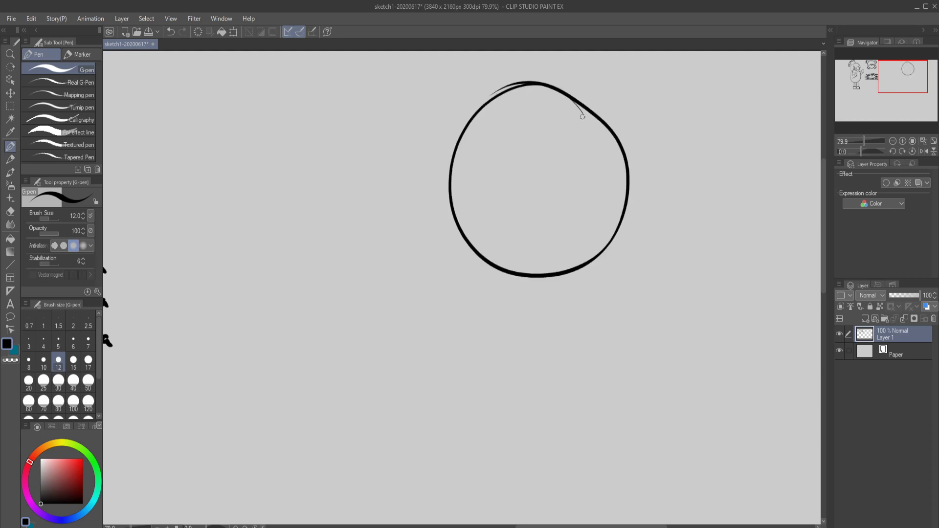
mouse_move(583, 116)
left_mouse_down()
mouse_move(572, 101)
mouse_move(596, 124)
mouse_move(549, 85)
mouse_move(520, 81)
mouse_move(543, 86)
mouse_move(493, 107)
mouse_move(464, 146)
mouse_move(447, 239)
mouse_move(459, 221)
mouse_move(507, 257)
mouse_move(567, 271)
mouse_move(596, 264)
mouse_move(616, 244)
mouse_move(629, 190)
mouse_move(625, 157)
mouse_move(601, 120)
left_mouse_up()
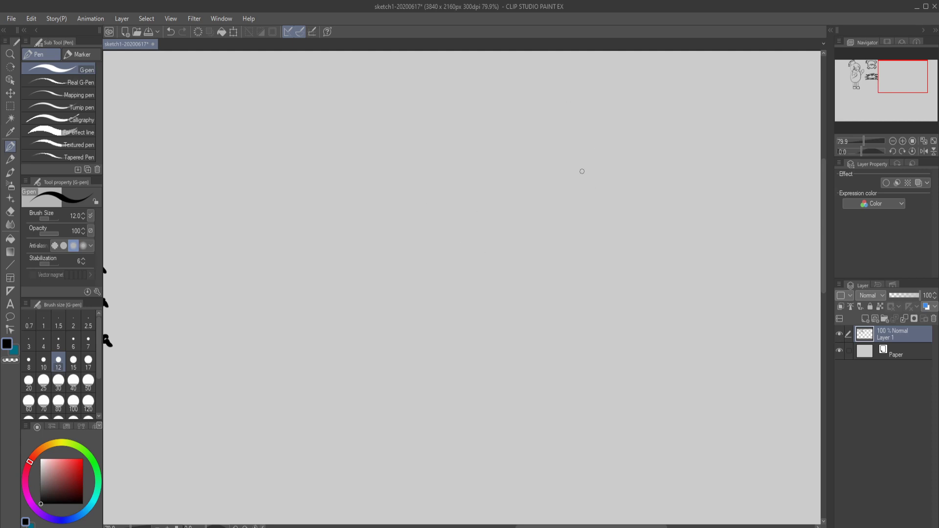
Step: Draw a circle for the skull with a side-plane ellipse, and add a curved brow line and a lower guide line
mouse_move(584, 138)
left_mouse_down()
mouse_move(447, 196)
mouse_move(570, 100)
mouse_move(508, 86)
left_mouse_up()
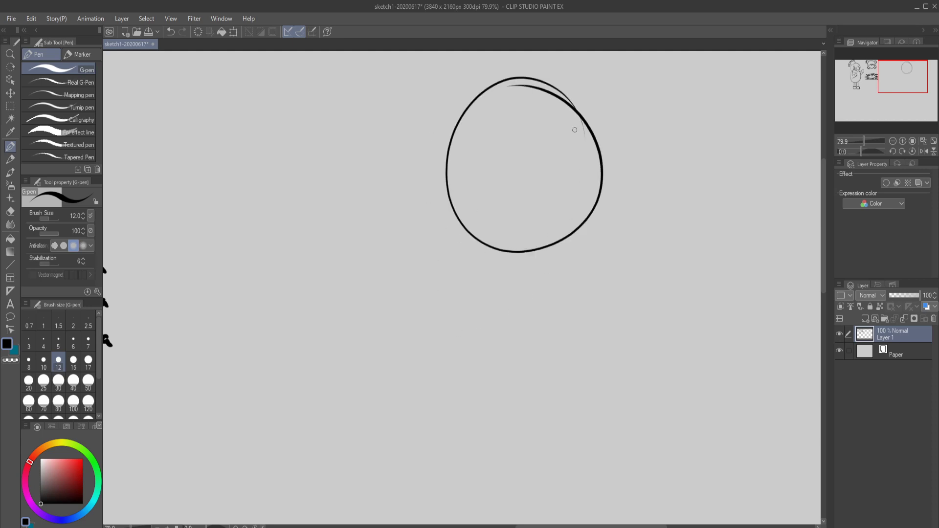
left_click_drag(575, 130, 582, 139)
mouse_move(562, 138)
left_mouse_down()
mouse_move(578, 147)
mouse_move(562, 203)
left_mouse_up()
mouse_move(545, 171)
left_mouse_down()
mouse_move(577, 181)
mouse_move(512, 171)
mouse_move(438, 195)
mouse_move(531, 175)
mouse_move(583, 181)
left_mouse_up()
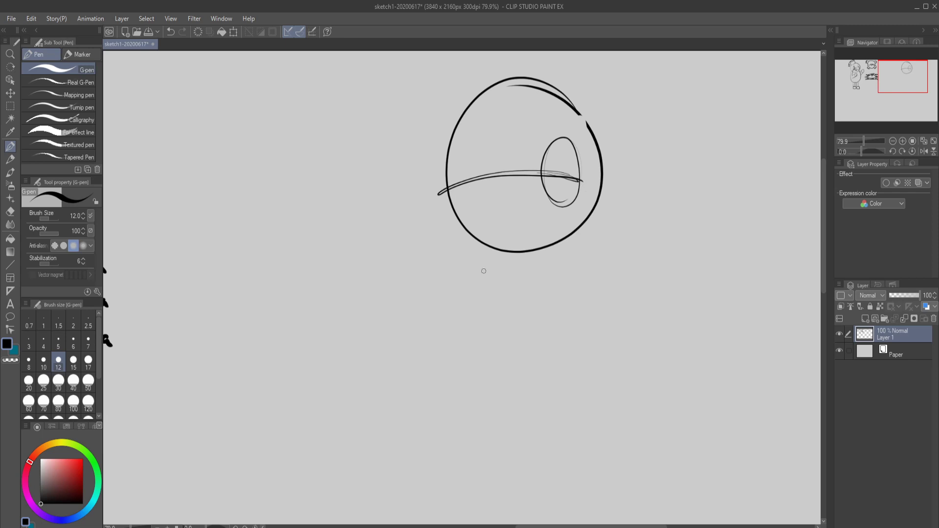
mouse_move(476, 238)
left_mouse_down()
mouse_move(570, 224)
mouse_move(480, 240)
left_mouse_up()
Step: Sketch the tapering jaw and chin below the skull circle, with vertical guides through the side-plane ellipse and down the face
left_click_drag(495, 301, 512, 284)
left_click_drag(450, 204, 460, 247)
left_click_drag(444, 184, 504, 301)
mouse_move(456, 218)
left_mouse_down()
mouse_move(515, 277)
mouse_move(500, 290)
mouse_move(534, 284)
left_mouse_up()
left_click_drag(518, 282, 554, 272)
mouse_move(562, 138)
left_mouse_down()
mouse_move(567, 221)
mouse_move(536, 281)
left_mouse_up()
mouse_move(565, 210)
left_mouse_down()
mouse_move(529, 283)
mouse_move(503, 286)
mouse_move(547, 264)
left_mouse_up()
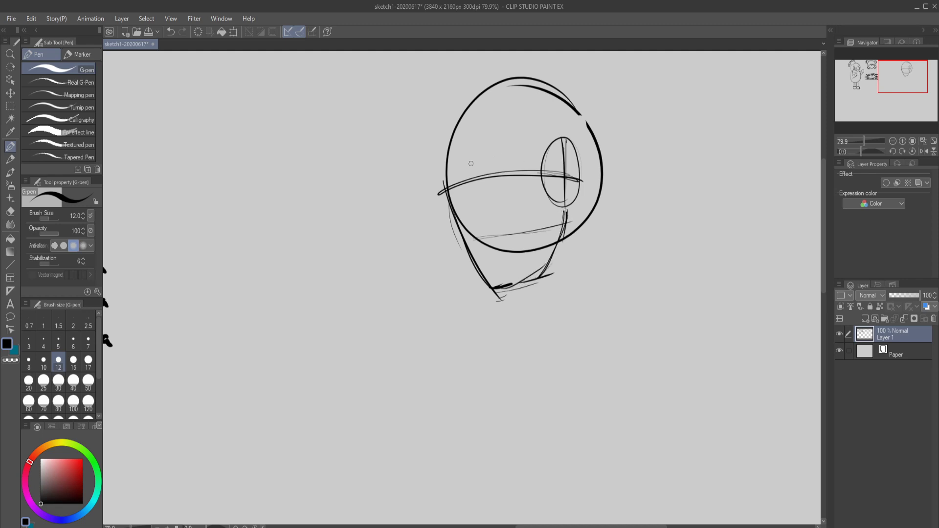
mouse_move(484, 166)
left_mouse_down()
mouse_move(507, 284)
mouse_move(474, 304)
mouse_move(561, 298)
mouse_move(474, 297)
left_mouse_up()
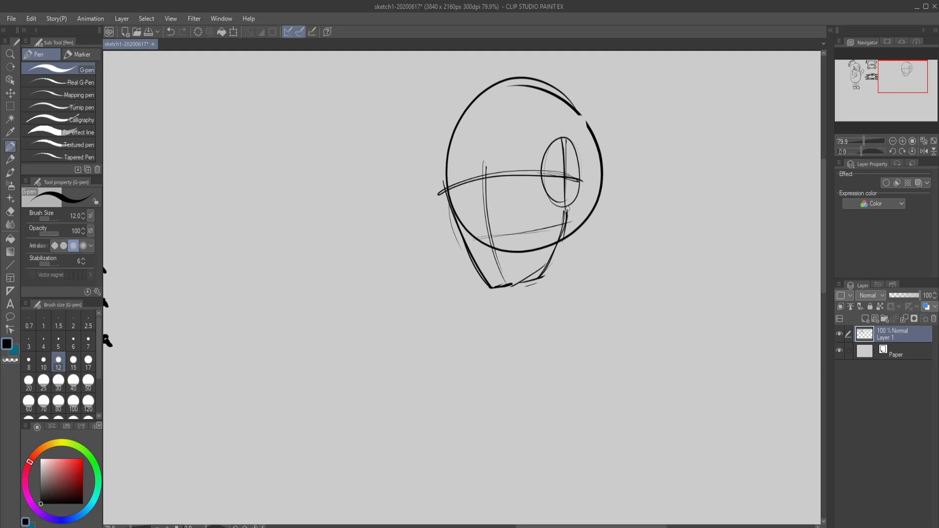
Step: Sketch the back and front lines of the neck, and firm up the far jaw contour down to the chin
mouse_move(585, 207)
left_mouse_down()
mouse_move(583, 300)
mouse_move(595, 316)
left_mouse_up()
mouse_move(499, 288)
left_mouse_down()
mouse_move(522, 319)
mouse_move(514, 315)
mouse_move(497, 353)
left_mouse_up()
left_click_drag(514, 307, 498, 362)
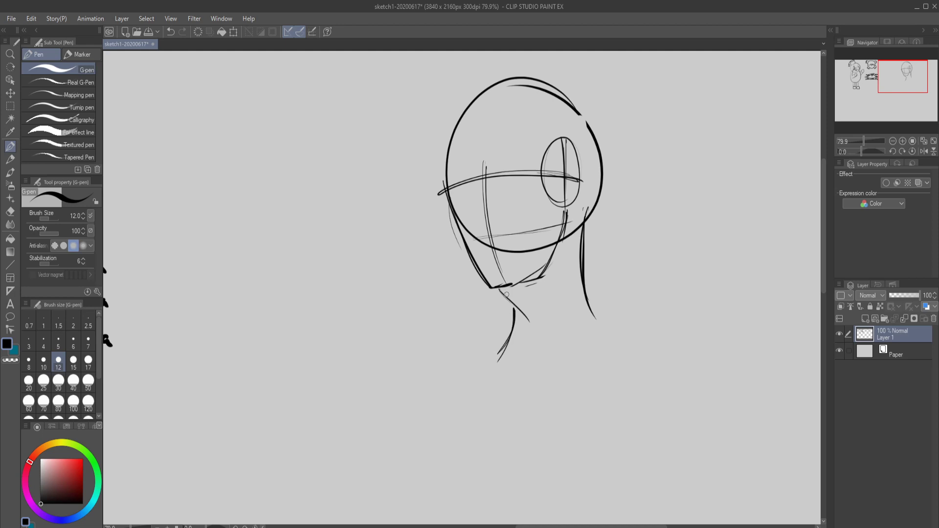
left_click_drag(500, 288, 525, 337)
mouse_move(444, 185)
left_mouse_down()
mouse_move(465, 260)
mouse_move(463, 237)
mouse_move(474, 267)
mouse_move(485, 277)
mouse_move(467, 254)
mouse_move(494, 288)
left_mouse_up()
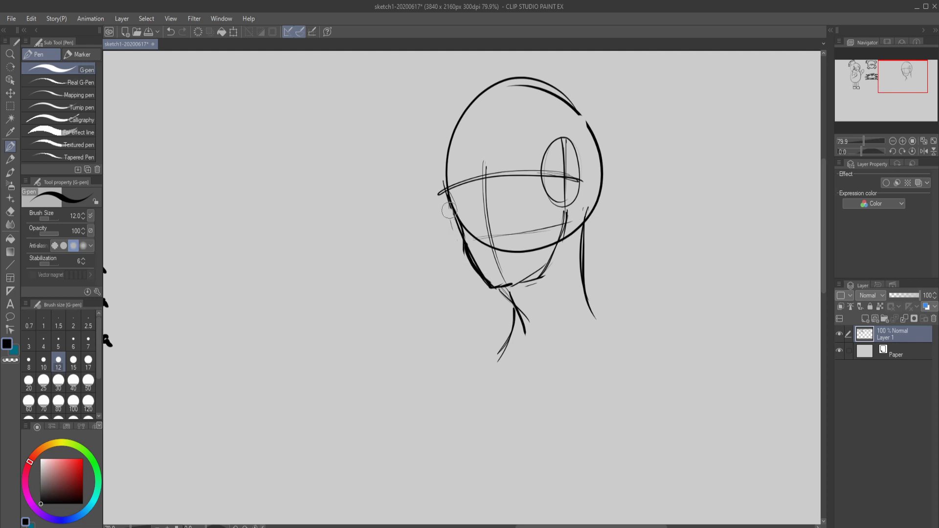
left_click_drag(450, 220, 462, 237)
key("ctrl+z")
Step: Draw the nose along the face guide, two curved eyes below the brow line, and the ear below the side-plane ellipse
left_click_drag(485, 199, 482, 236)
mouse_move(486, 199)
left_mouse_down()
mouse_move(479, 241)
mouse_move(496, 248)
left_mouse_up()
mouse_move(460, 215)
left_mouse_down()
mouse_move(571, 184)
mouse_move(555, 228)
left_mouse_up()
mouse_move(571, 188)
left_mouse_down()
mouse_move(567, 213)
mouse_move(577, 197)
left_mouse_up()
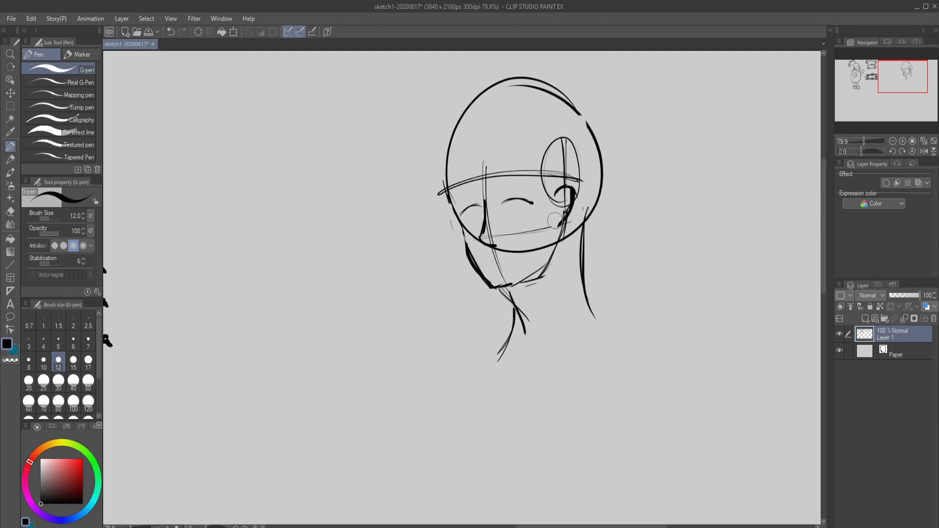
mouse_move(558, 228)
left_mouse_down()
mouse_move(576, 200)
mouse_move(558, 203)
mouse_move(556, 192)
mouse_move(562, 204)
mouse_move(571, 199)
left_mouse_up()
mouse_move(462, 216)
left_mouse_down()
mouse_move(521, 207)
mouse_move(508, 213)
left_mouse_up()
left_click(532, 201)
Step: Reinforce the near jawline and chin, and rework the adjoining front and back neck lines
mouse_move(512, 284)
left_mouse_down()
mouse_move(540, 270)
mouse_move(503, 284)
mouse_move(530, 277)
mouse_move(510, 282)
mouse_move(546, 260)
left_mouse_up()
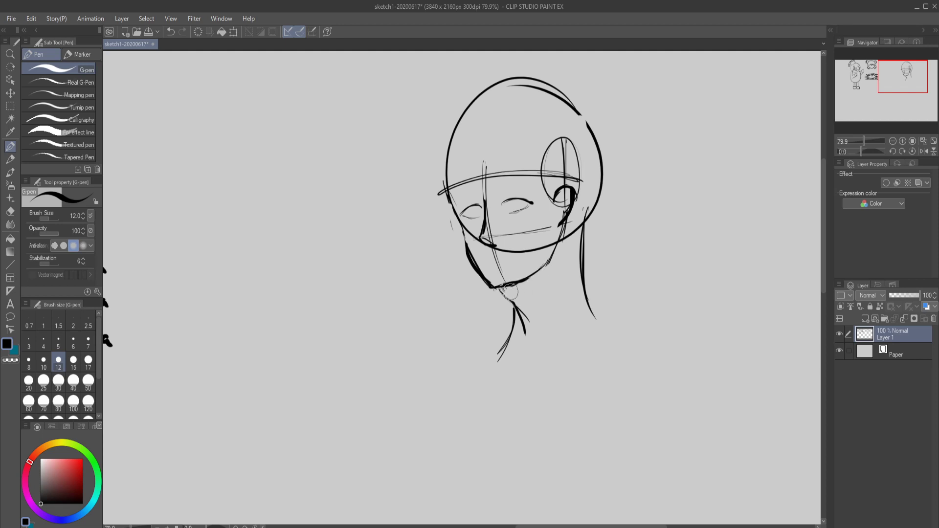
left_click_drag(502, 284, 516, 306)
left_click_drag(591, 235, 587, 276)
left_click_drag(583, 228, 586, 277)
Step: Detail the inner ear, add eyebrows and dark irises, and draw the lips above the chin
left_click_drag(568, 191, 561, 214)
mouse_move(473, 208)
left_mouse_down()
mouse_move(500, 197)
mouse_move(521, 197)
mouse_move(515, 207)
mouse_move(505, 188)
mouse_move(532, 194)
mouse_move(499, 190)
mouse_move(535, 195)
mouse_move(503, 189)
mouse_move(534, 193)
mouse_move(514, 187)
mouse_move(528, 188)
mouse_move(457, 208)
mouse_move(483, 198)
left_mouse_up()
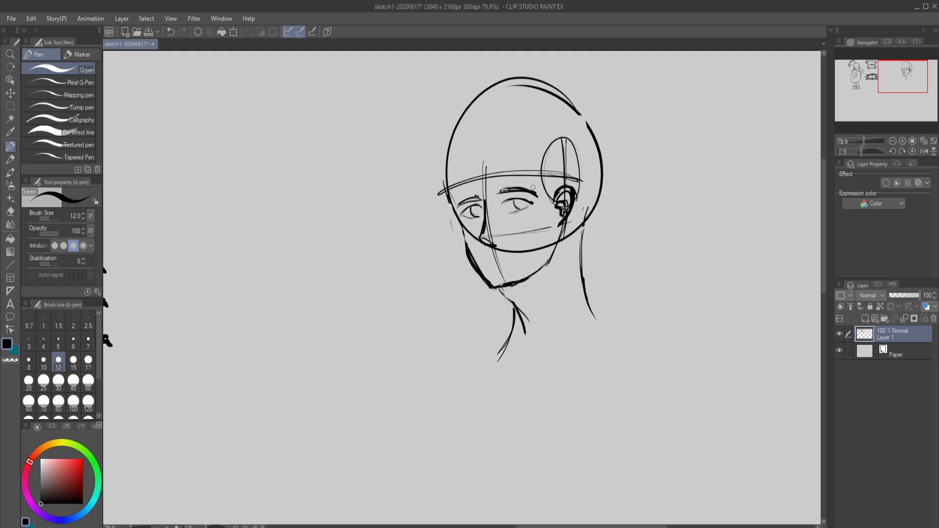
left_click_drag(537, 194, 503, 190)
mouse_move(477, 205)
left_mouse_down()
mouse_move(479, 216)
mouse_move(476, 208)
mouse_move(527, 201)
left_mouse_up()
mouse_move(492, 261)
left_mouse_down()
mouse_move(523, 259)
mouse_move(502, 276)
mouse_move(511, 269)
mouse_move(496, 272)
mouse_move(471, 252)
mouse_move(499, 296)
left_mouse_up()
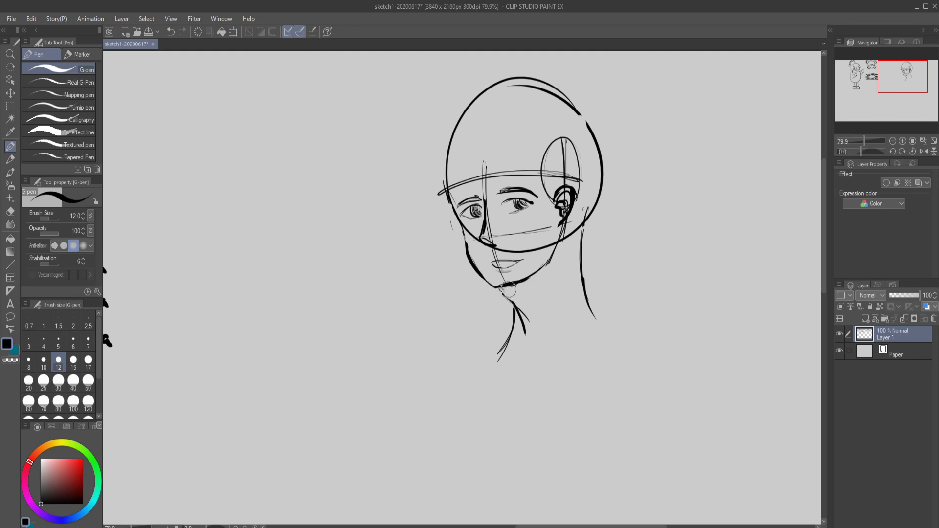
Step: Clean up the underside of the chin and redraw the front and back of the neck with slimmer lines
mouse_move(514, 298)
left_mouse_down()
mouse_move(526, 338)
mouse_move(502, 286)
mouse_move(538, 270)
mouse_move(493, 287)
mouse_move(521, 283)
mouse_move(554, 254)
left_mouse_up()
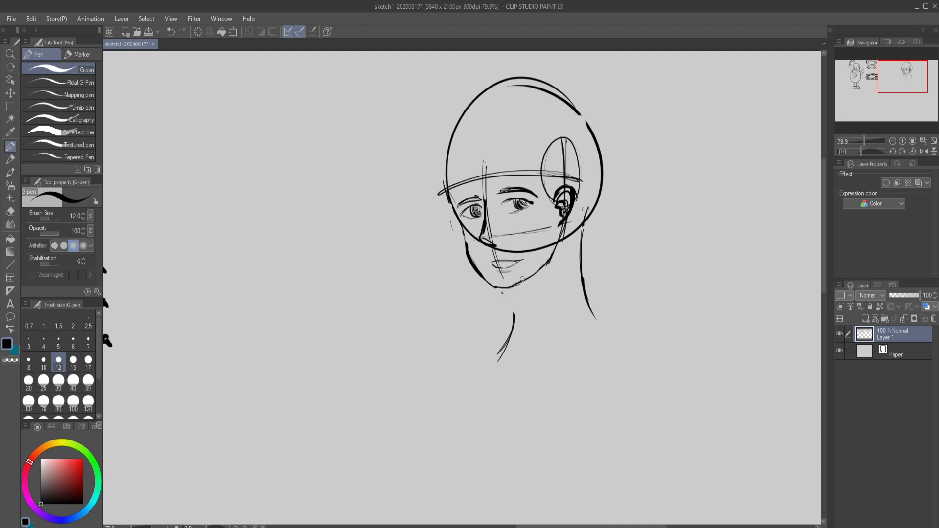
mouse_move(504, 289)
left_mouse_down()
mouse_move(521, 326)
mouse_move(508, 300)
left_mouse_up()
mouse_move(579, 228)
left_mouse_down()
mouse_move(583, 301)
mouse_move(599, 323)
left_mouse_up()
left_click_drag(577, 233, 592, 319)
left_click_drag(578, 233, 595, 317)
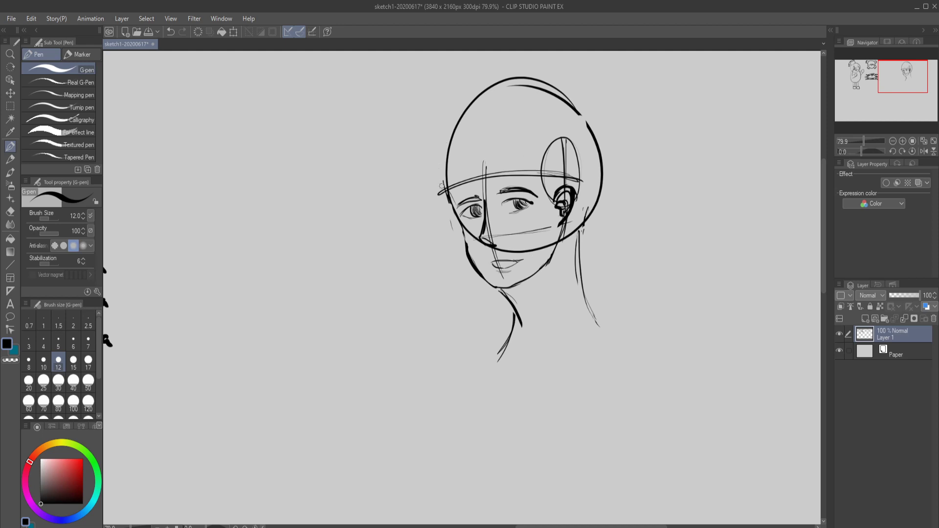
Step: Sketch the outer hair outline over the skull, from the far temple around the crown and down behind the neck
left_click_drag(433, 158, 456, 237)
left_click_drag(446, 224, 431, 128)
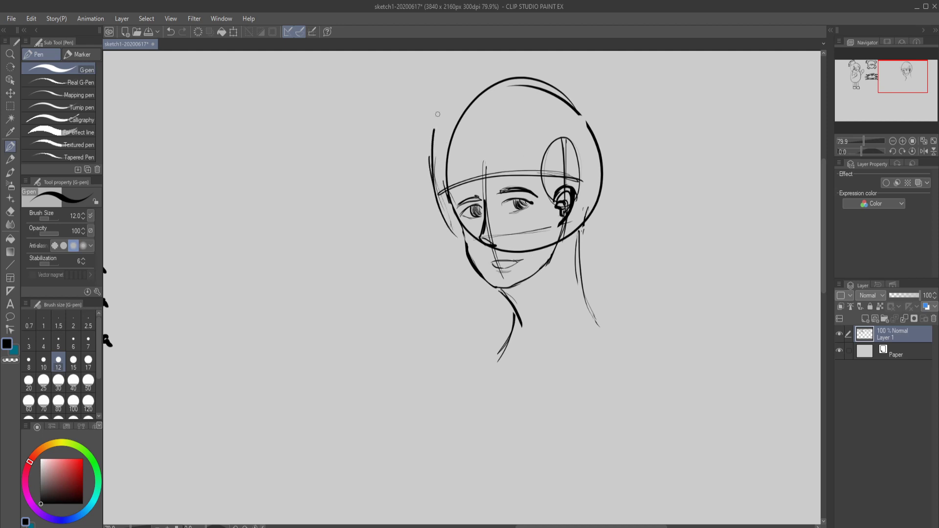
mouse_move(449, 92)
left_mouse_down()
mouse_move(434, 130)
mouse_move(430, 178)
left_mouse_up()
left_click_drag(427, 141, 548, 73)
mouse_move(447, 102)
left_mouse_down()
mouse_move(515, 60)
mouse_move(583, 91)
mouse_move(590, 260)
left_mouse_up()
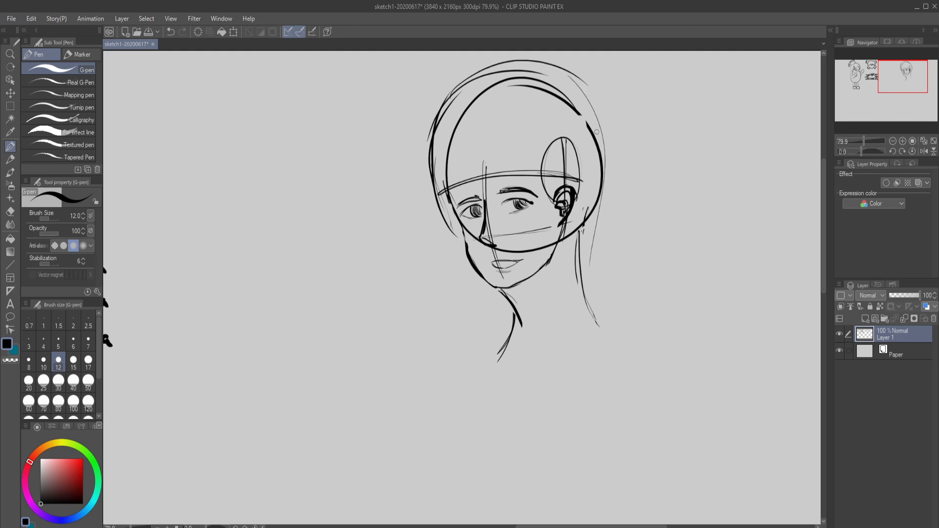
mouse_move(572, 74)
left_mouse_down()
mouse_move(607, 210)
mouse_move(591, 299)
left_mouse_up()
left_click_drag(607, 132, 605, 344)
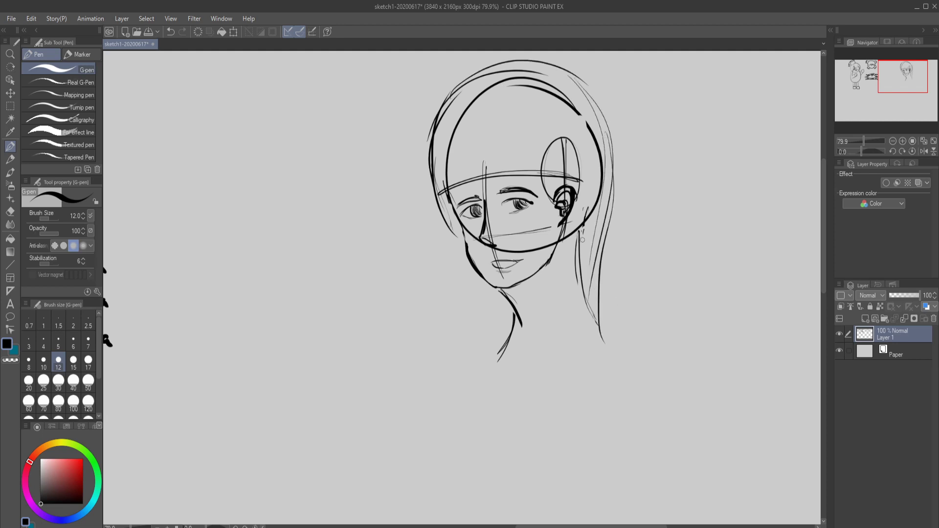
Step: Draw long hair strands falling from around the ear past the neck to the chest
left_click_drag(568, 222, 586, 327)
left_click_drag(566, 223, 589, 318)
mouse_move(536, 183)
left_mouse_down()
mouse_move(545, 325)
mouse_move(557, 357)
left_mouse_up()
left_click_drag(557, 220, 579, 420)
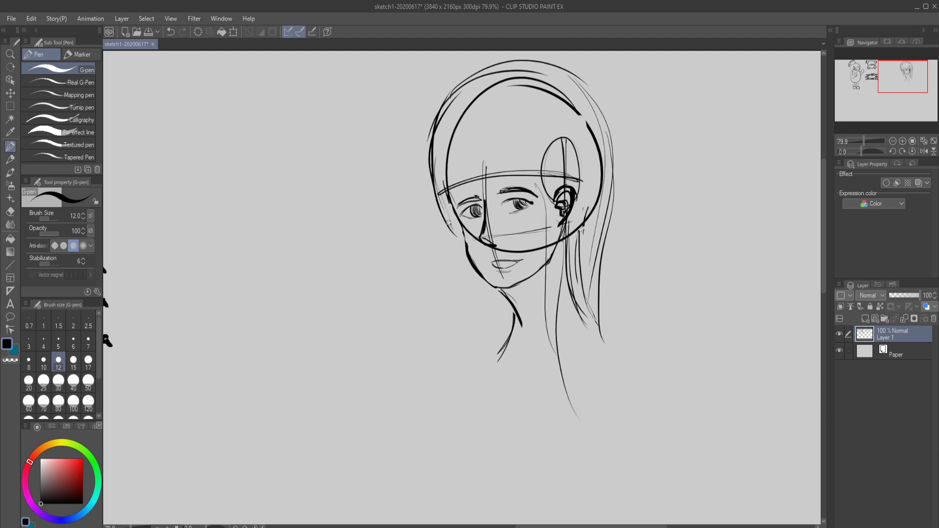
Step: Add short, pointed hair strands along the far side of the face, beside the temple and cheek
left_click_drag(447, 225, 466, 243)
left_click_drag(435, 118, 424, 211)
mouse_move(420, 166)
left_mouse_down()
mouse_move(449, 226)
mouse_move(418, 186)
mouse_move(433, 238)
left_mouse_up()
mouse_move(427, 204)
left_mouse_down()
mouse_move(432, 235)
mouse_move(441, 213)
left_mouse_up()
left_click_drag(421, 167, 442, 227)
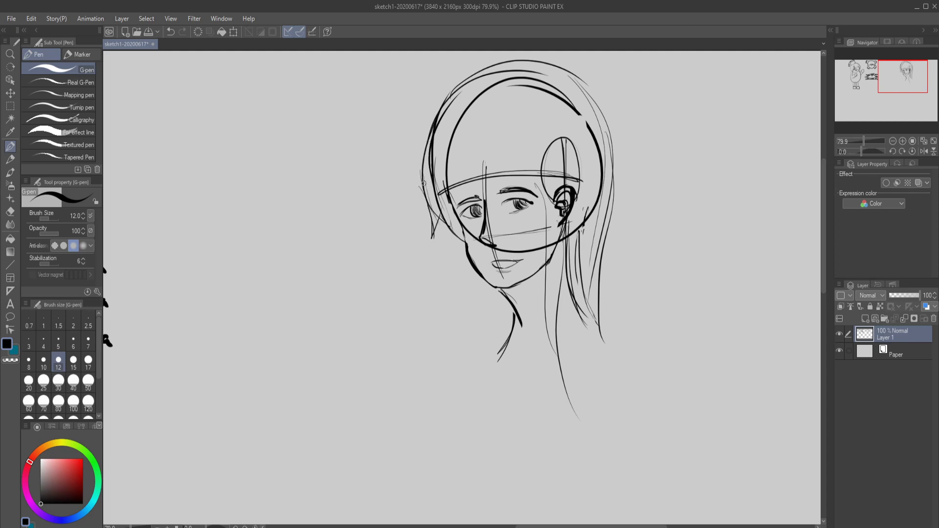
left_click_drag(424, 188, 444, 228)
key("ctrl+z")
Step: Draw bangs as separate strands falling across the forehead, over the eyes and toward the near cheek
left_click_drag(449, 157, 458, 218)
left_click_drag(479, 133, 461, 215)
mouse_move(482, 134)
left_mouse_down()
mouse_move(468, 209)
mouse_move(481, 197)
mouse_move(489, 228)
left_mouse_up()
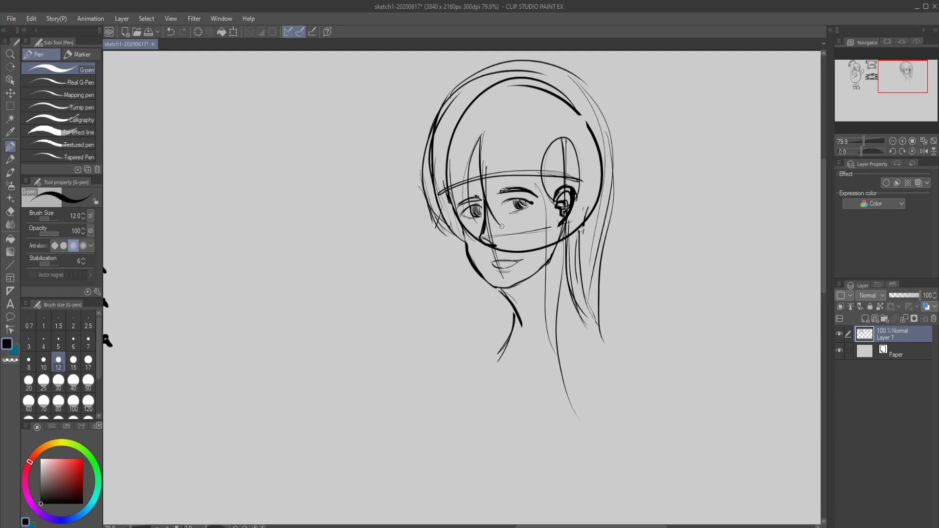
left_click_drag(495, 180, 494, 203)
mouse_move(501, 135)
left_mouse_down()
mouse_move(498, 203)
mouse_move(510, 188)
left_mouse_up()
left_click_drag(508, 142, 518, 187)
left_click_drag(526, 202, 540, 223)
left_click_drag(529, 147, 545, 247)
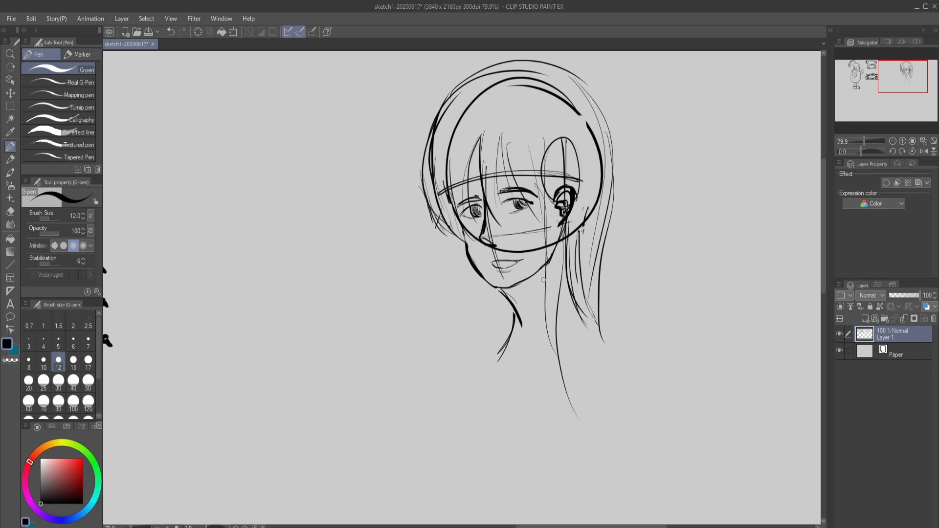
Step: Extend the near side hair strands downward and sketch the far shoulder with angled collar lines
left_click_drag(543, 281, 549, 357)
left_click_drag(552, 310, 561, 384)
mouse_move(497, 336)
left_mouse_down()
mouse_move(481, 357)
mouse_move(511, 413)
left_mouse_up()
mouse_move(512, 326)
left_mouse_down()
mouse_move(481, 351)
mouse_move(497, 333)
mouse_move(479, 359)
mouse_move(494, 364)
mouse_move(479, 355)
mouse_move(505, 363)
mouse_move(499, 371)
mouse_move(489, 368)
mouse_move(507, 340)
mouse_move(486, 362)
mouse_move(508, 336)
mouse_move(473, 365)
left_mouse_up()
mouse_move(500, 329)
left_mouse_down()
mouse_move(471, 365)
mouse_move(496, 367)
mouse_move(479, 368)
mouse_move(509, 420)
left_mouse_up()
mouse_move(488, 371)
left_mouse_down()
mouse_move(512, 419)
mouse_move(515, 413)
left_mouse_up()
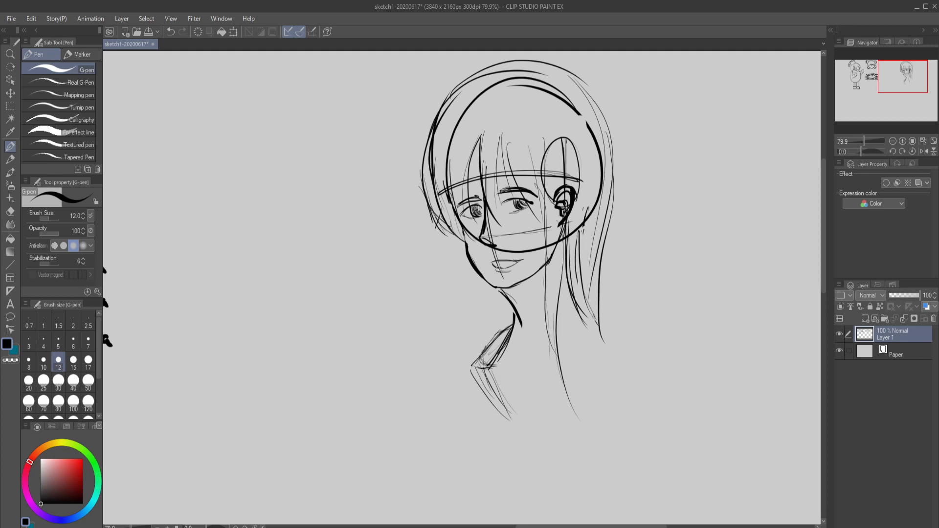
Step: Hatch blush marks on the near cheek, touch up the ear, and reinforce the outer hair curve behind the crown
left_click_drag(471, 234, 528, 233)
left_click_drag(535, 227, 531, 235)
left_click_drag(514, 232, 511, 239)
left_click_drag(562, 222, 558, 221)
left_click_drag(575, 196, 570, 214)
left_click_drag(577, 72, 617, 155)
left_click_drag(603, 105, 613, 172)
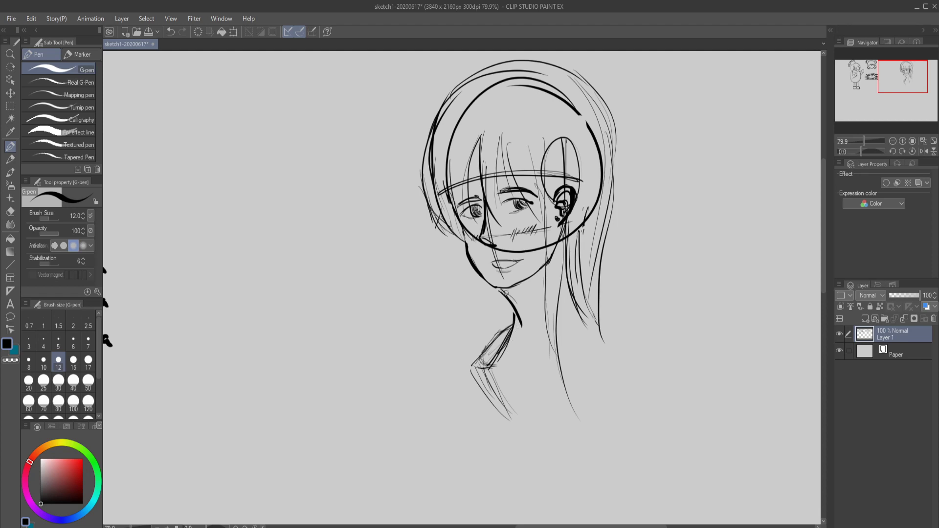
Step: Hatch a shadow on the neck under the chin, and extend the central bang strand up to the hair parting
mouse_move(504, 292)
left_mouse_down()
mouse_move(522, 301)
mouse_move(518, 309)
left_mouse_up()
left_click_drag(536, 275, 516, 314)
mouse_move(531, 279)
left_mouse_down()
mouse_move(517, 309)
mouse_move(508, 299)
mouse_move(521, 302)
left_mouse_up()
left_click_drag(518, 320, 506, 356)
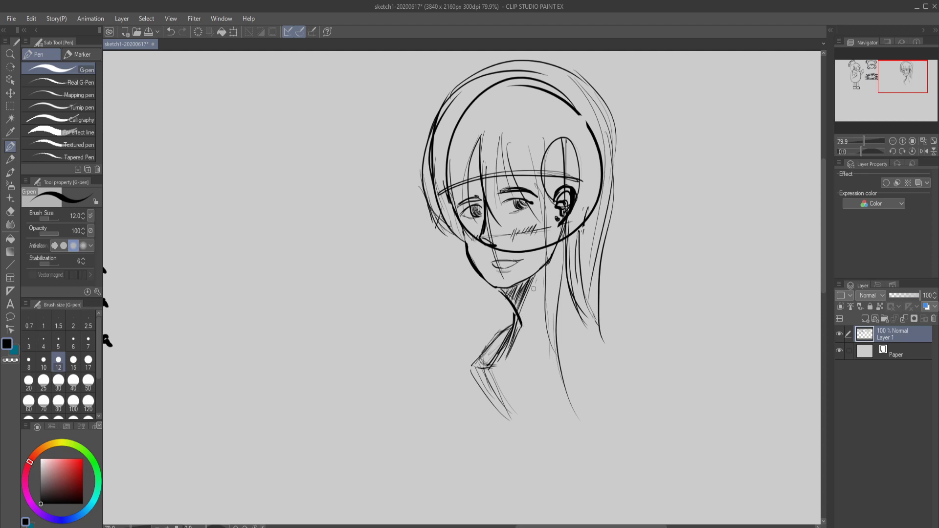
mouse_move(537, 276)
left_mouse_down()
mouse_move(520, 327)
mouse_move(538, 274)
mouse_move(521, 329)
mouse_move(545, 268)
mouse_move(525, 303)
left_mouse_up()
left_click_drag(495, 99, 481, 137)
left_click_drag(491, 100, 481, 169)
Step: Sketch the near shoulder with angled lines beside the long hair, mirroring the far shoulder
mouse_move(604, 323)
left_mouse_down()
mouse_move(629, 358)
mouse_move(594, 414)
left_mouse_up()
left_click_drag(609, 349, 585, 415)
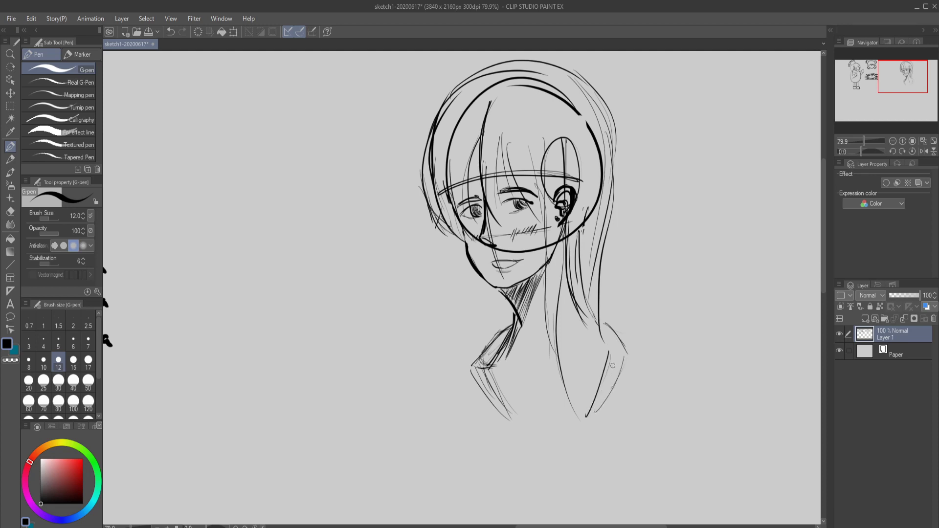
mouse_move(631, 353)
left_mouse_down()
mouse_move(605, 353)
mouse_move(607, 363)
left_mouse_up()
Step: Sketch both collarbones and a curved center line running from the neck down the chest
mouse_move(498, 378)
left_mouse_down()
mouse_move(521, 378)
mouse_move(542, 396)
left_mouse_up()
mouse_move(491, 377)
left_mouse_down()
mouse_move(513, 380)
mouse_move(519, 392)
left_mouse_up()
key("ctrl+z")
key("ctrl+z")
left_click_drag(547, 389, 564, 375)
left_click_drag(518, 326, 521, 321)
mouse_move(526, 387)
left_mouse_down()
mouse_move(525, 337)
mouse_move(512, 449)
left_mouse_up()
left_click_drag(522, 358, 518, 429)
mouse_move(539, 389)
left_mouse_down()
mouse_move(554, 376)
mouse_move(557, 386)
left_mouse_up()
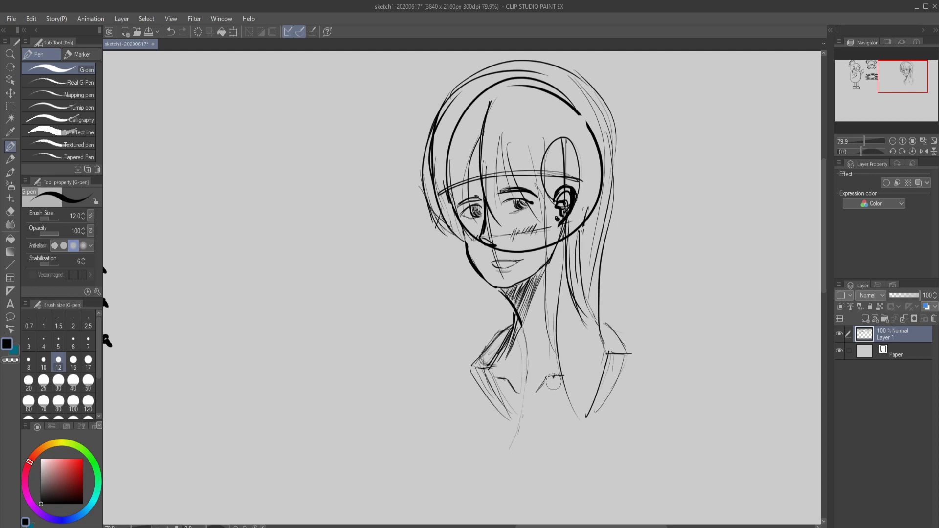
Step: Rework the near shoulder into a rounded curve with a looped trailing end, and add strokes down the front of the neck
mouse_move(605, 368)
left_mouse_down()
mouse_move(627, 373)
mouse_move(620, 340)
mouse_move(609, 359)
mouse_move(621, 382)
mouse_move(603, 344)
mouse_move(619, 352)
left_mouse_up()
mouse_move(601, 321)
left_mouse_down()
mouse_move(628, 348)
mouse_move(632, 397)
mouse_move(581, 467)
mouse_move(609, 434)
left_mouse_up()
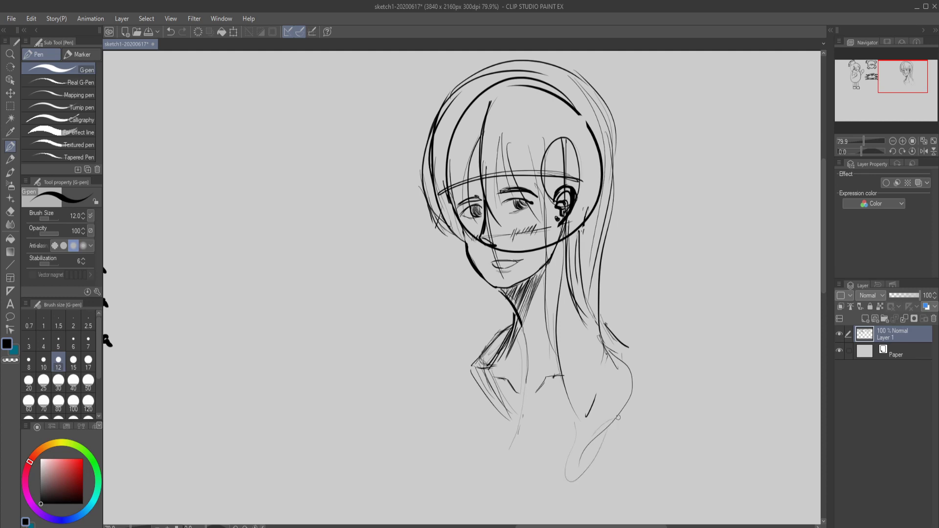
mouse_move(483, 275)
left_mouse_down()
mouse_move(498, 289)
mouse_move(499, 327)
left_mouse_up()
left_click_drag(498, 290, 493, 339)
Step: Hand-letter the date "6-17-20" beside the portrait, with "Stream" and a looping signature flourish beneath it
left_click_drag(290, 360, 298, 390)
mouse_move(305, 375)
left_mouse_down()
mouse_move(318, 358)
mouse_move(324, 386)
left_mouse_up()
left_click_drag(329, 327, 341, 385)
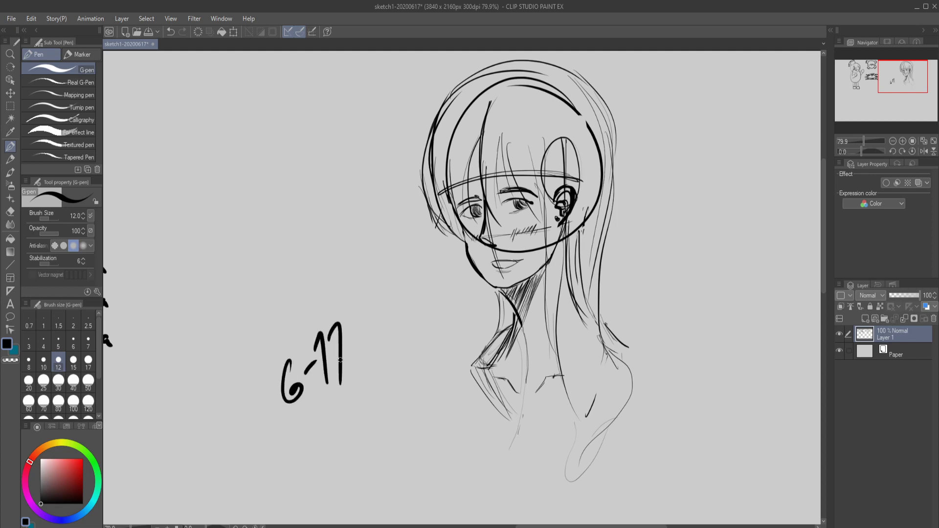
left_click_drag(343, 348, 366, 335)
mouse_move(367, 317)
left_mouse_down()
mouse_move(385, 314)
mouse_move(391, 345)
left_mouse_up()
mouse_move(399, 314)
left_mouse_down()
mouse_move(391, 337)
mouse_move(402, 313)
left_mouse_up()
mouse_move(311, 415)
left_mouse_down()
mouse_move(306, 423)
mouse_move(331, 404)
mouse_move(357, 417)
mouse_move(427, 363)
mouse_move(327, 467)
mouse_move(388, 459)
mouse_move(472, 385)
left_mouse_up()
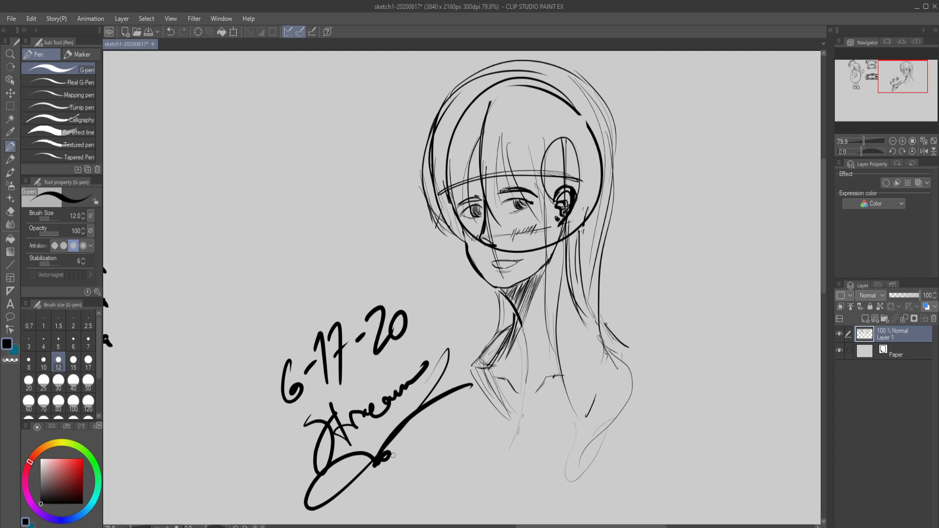